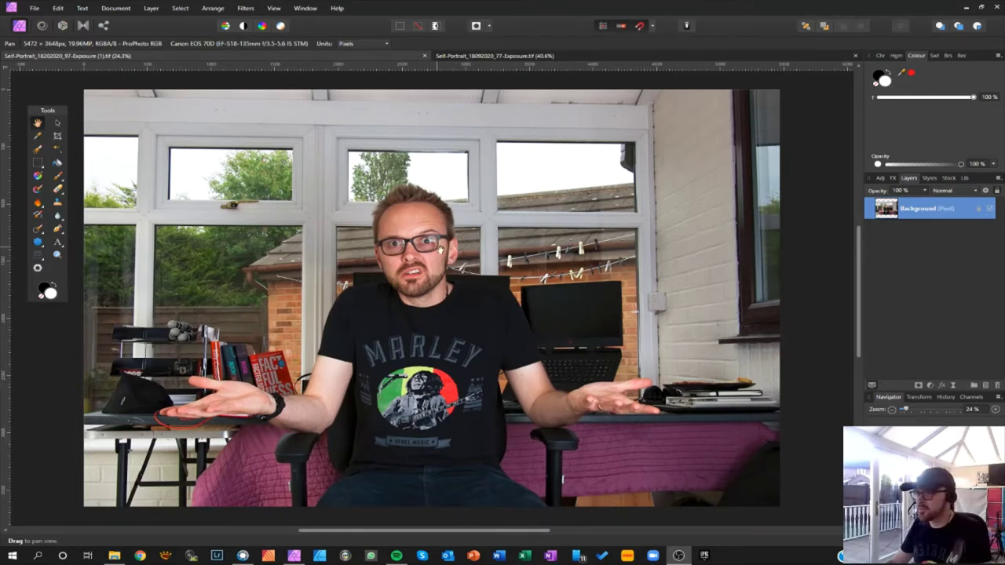
Switch to the cloud composite document and zoom out to show the whole self-portrait.
click(481, 58)
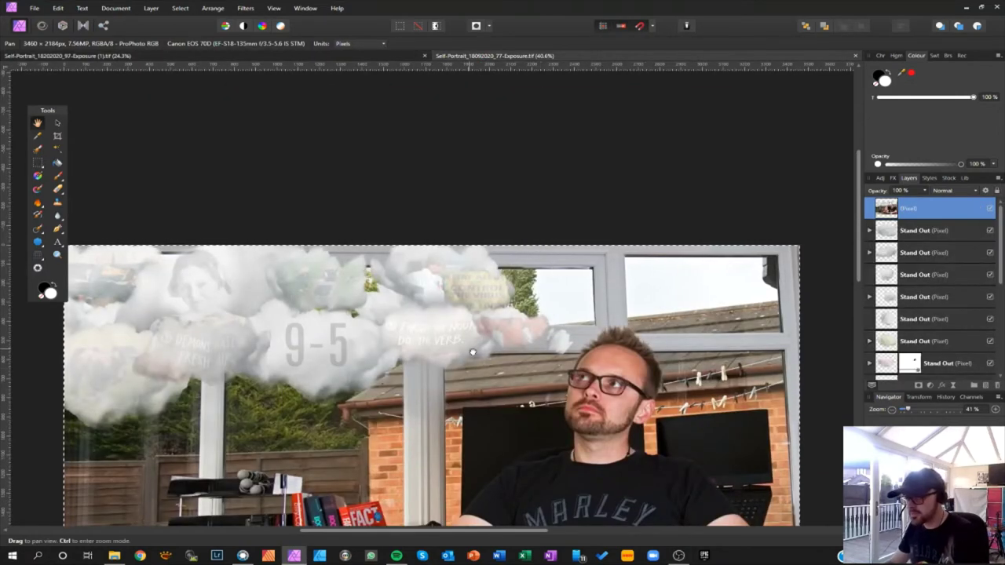
drag(490, 354, 510, 194)
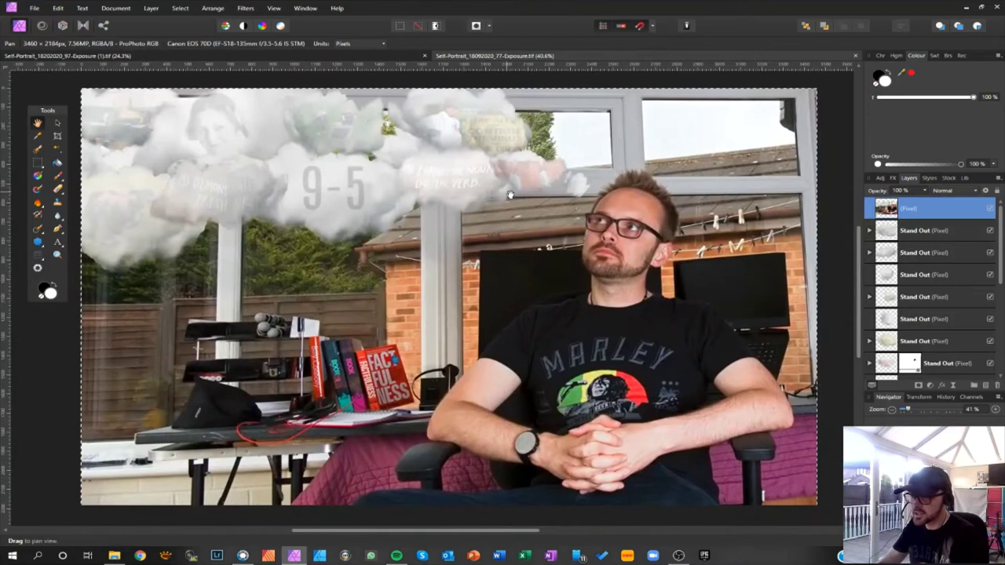
key(ctrl+minus)
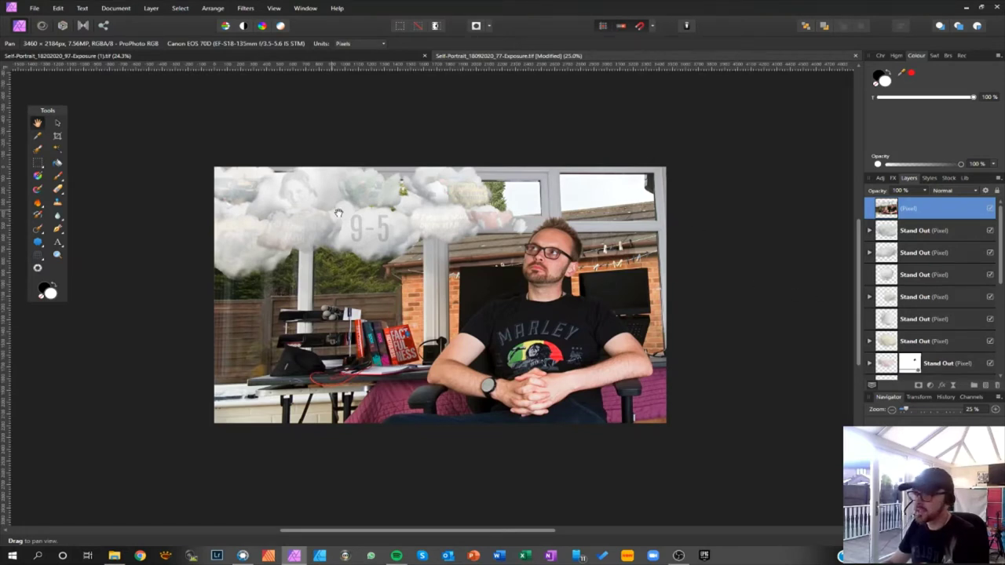
click(922, 232)
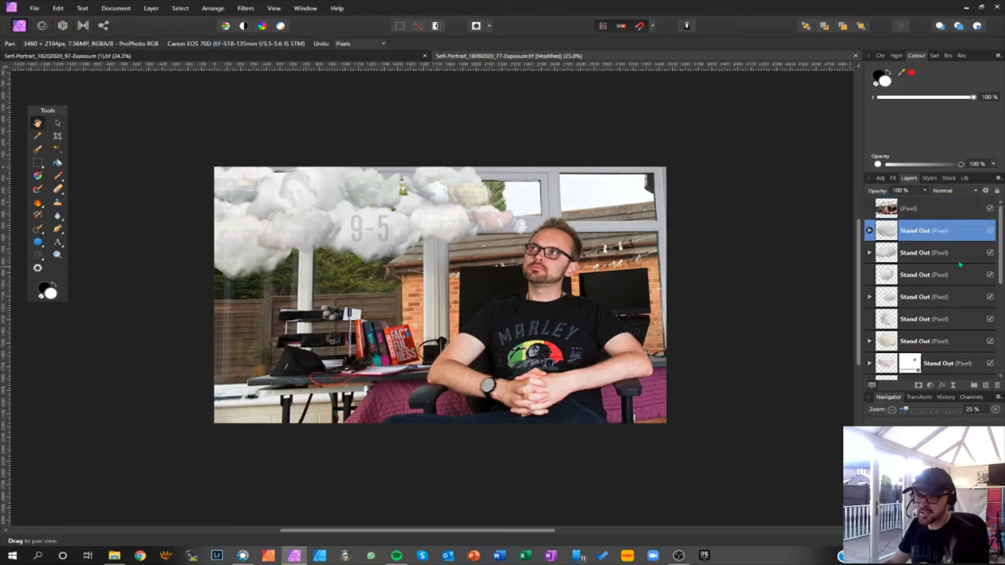
click(934, 259)
click(935, 342)
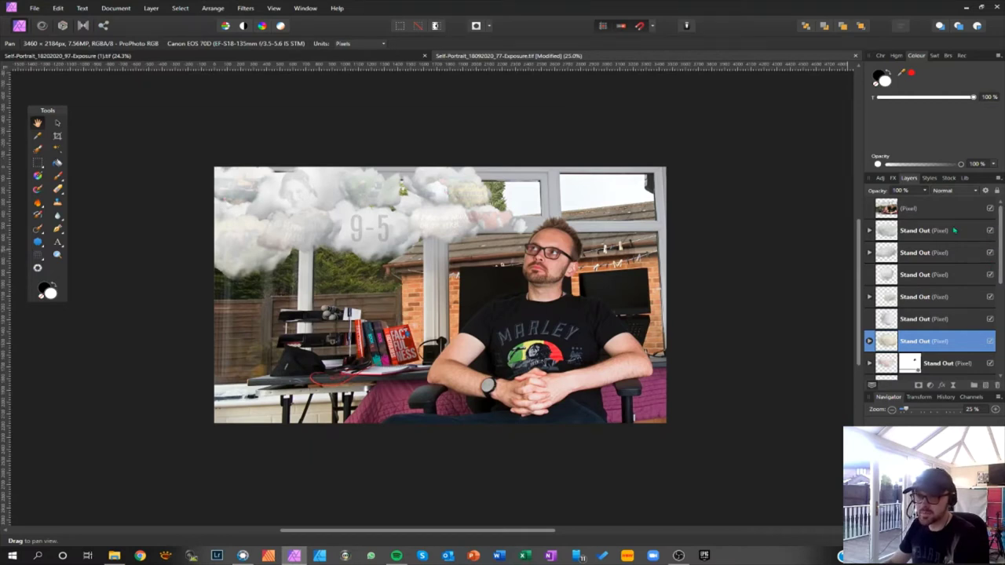
Select the full range of Stand Out layers and group them together.
scroll(954, 230, down, 4)
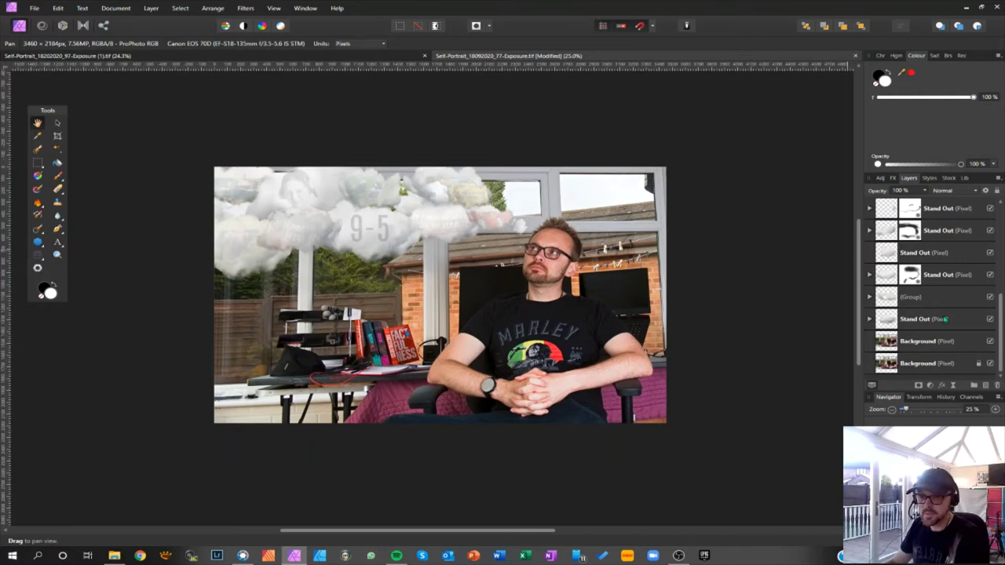
shift+click(946, 319)
scroll(927, 289, up, 2)
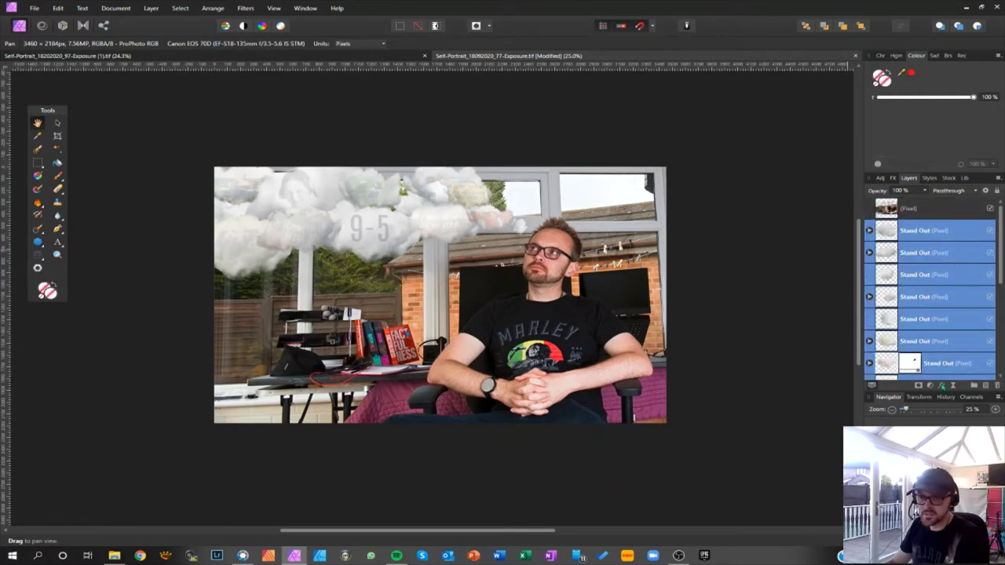
click(974, 386)
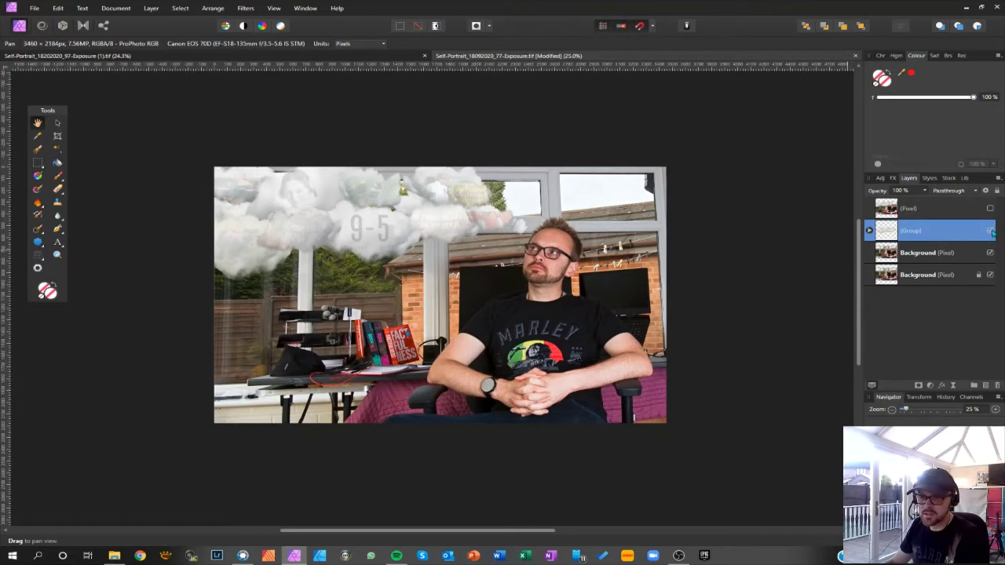
Toggle the cloud group's visibility to compare, then expand it and reselect the group.
click(990, 231)
click(991, 231)
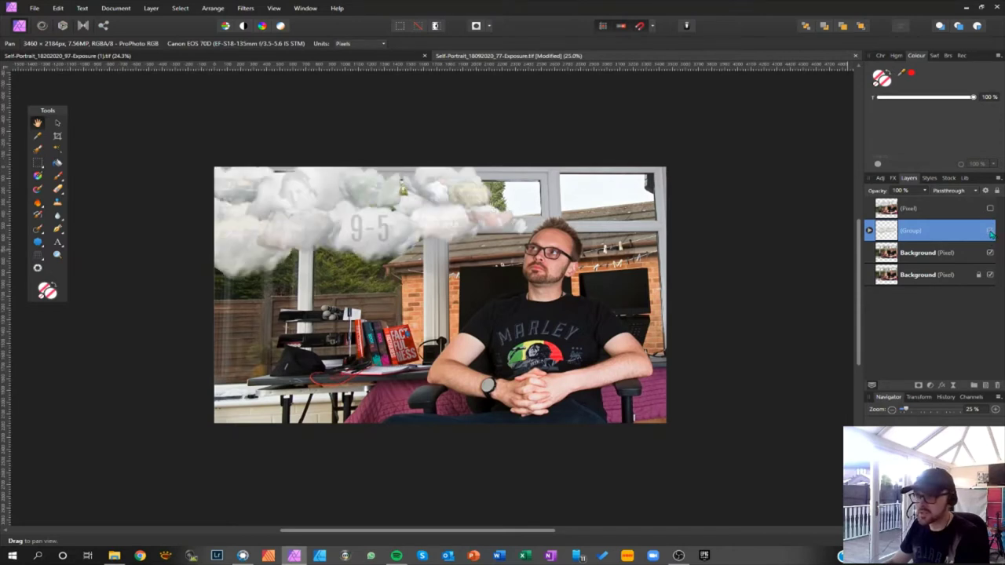
click(991, 230)
click(991, 231)
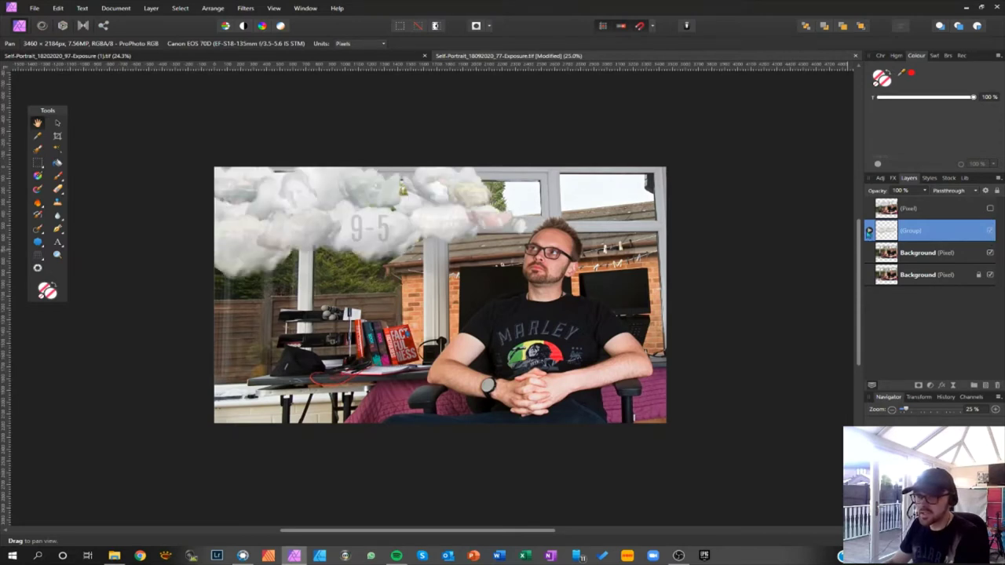
click(869, 230)
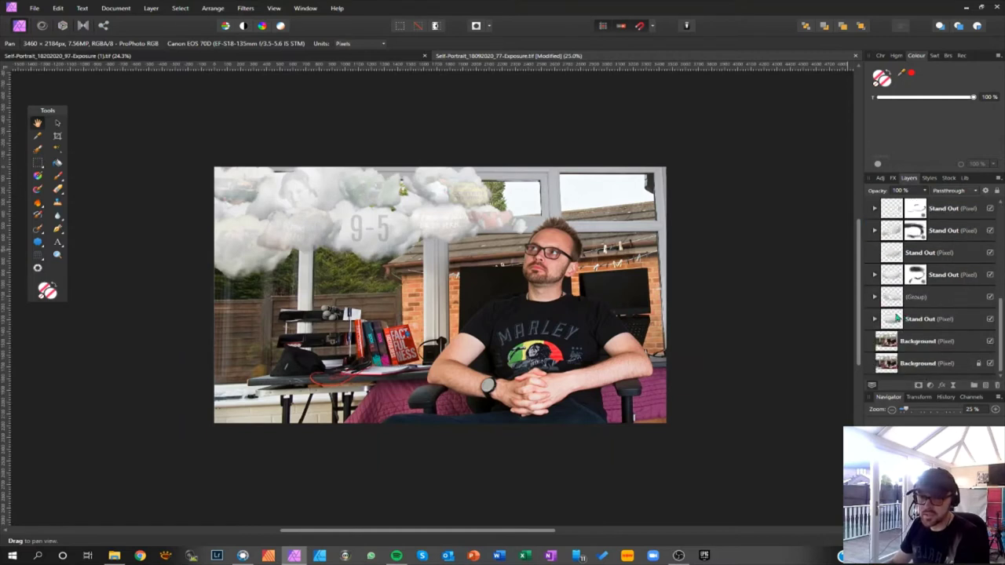
click(896, 318)
click(902, 297)
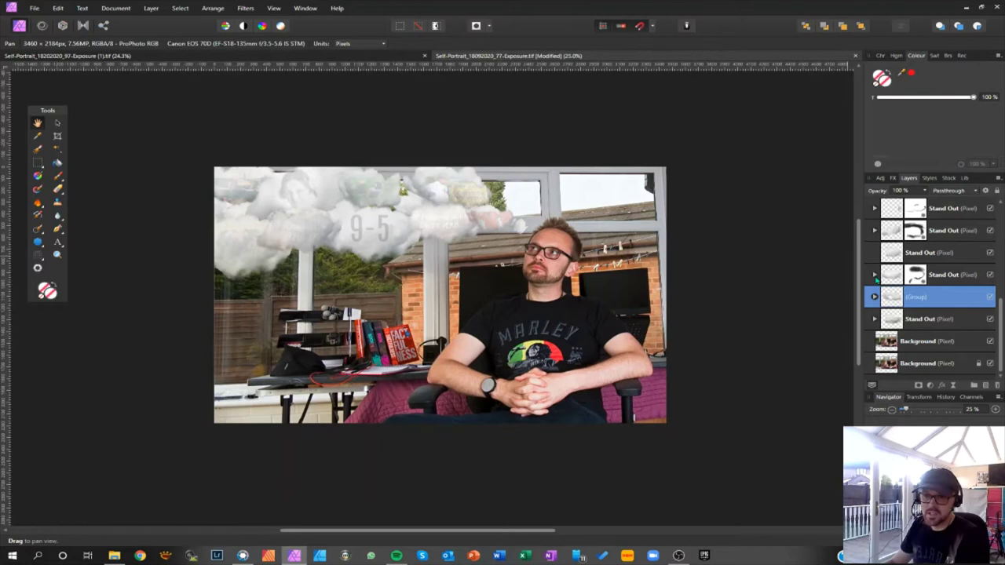
Expand the Stand Out layers and select the green cloud image inside the first one.
scroll(925, 268, up, 3)
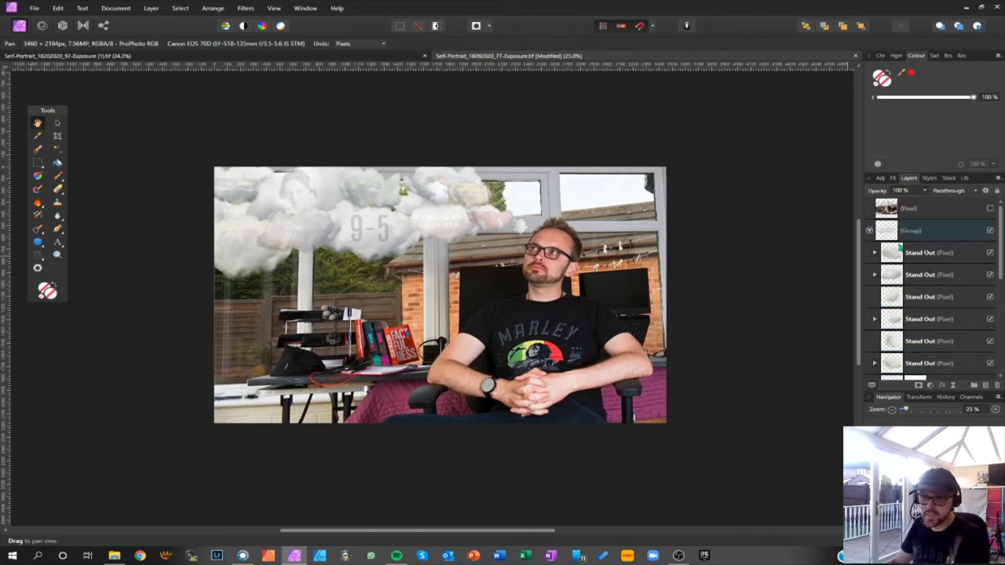
click(873, 253)
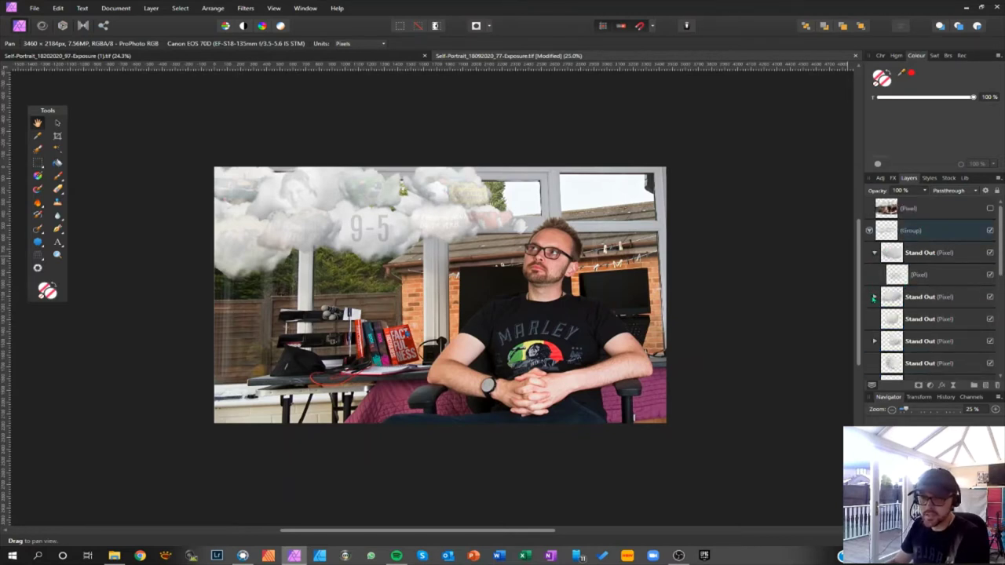
click(875, 297)
click(900, 321)
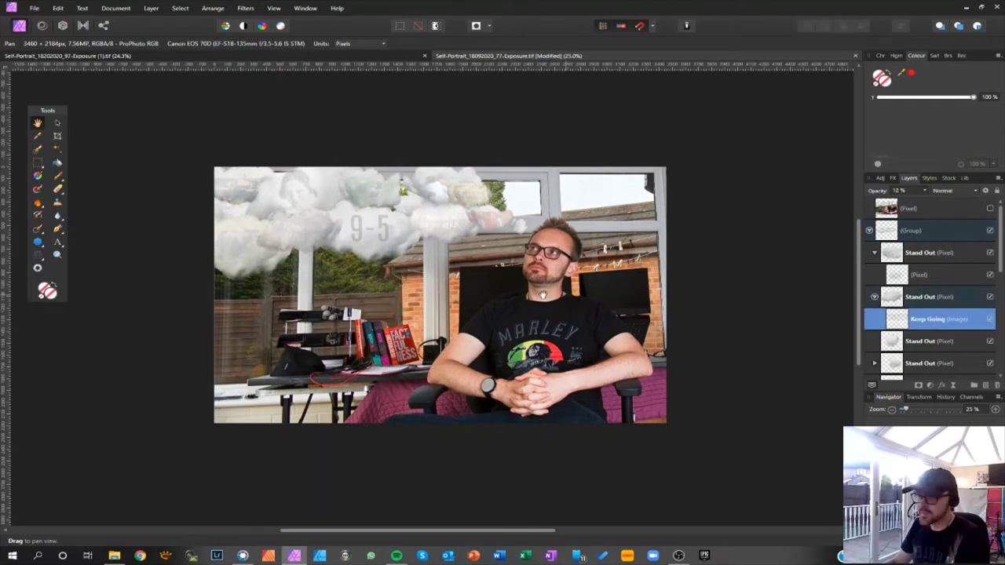
click(900, 276)
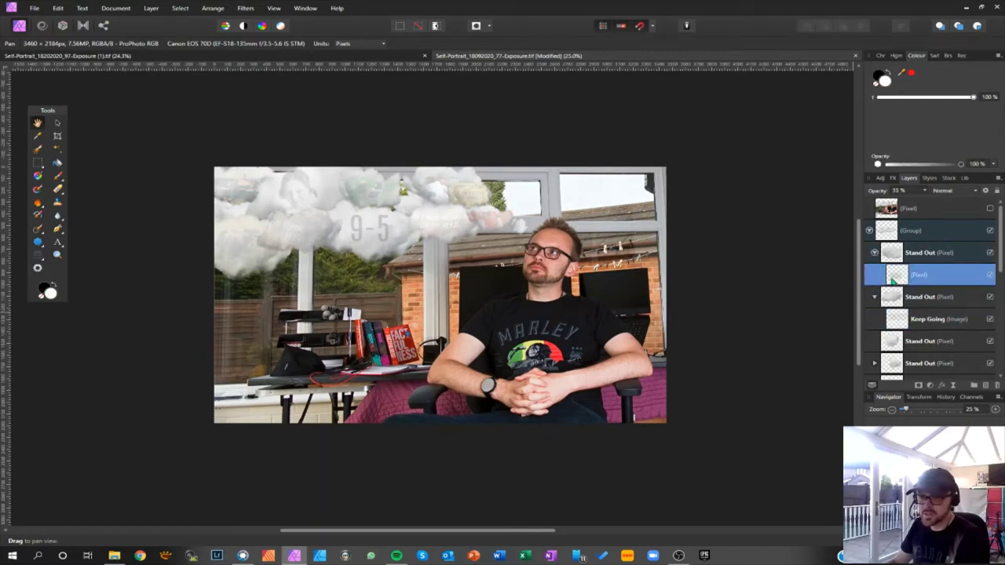
Make the green cloud image 100% opaque and move it above the cloud group.
key(3)
key(5)
click(926, 191)
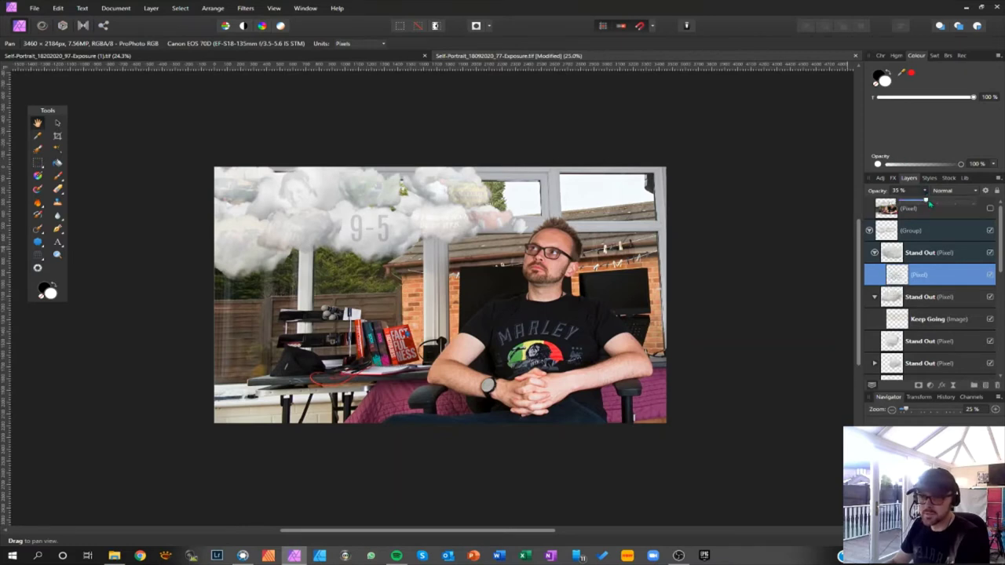
drag(927, 202, 982, 212)
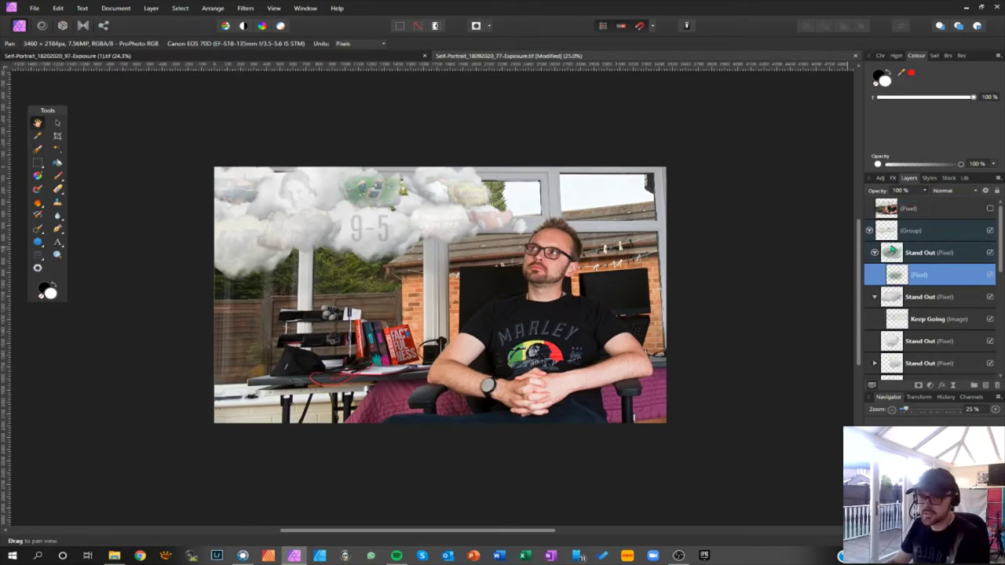
drag(901, 275, 892, 248)
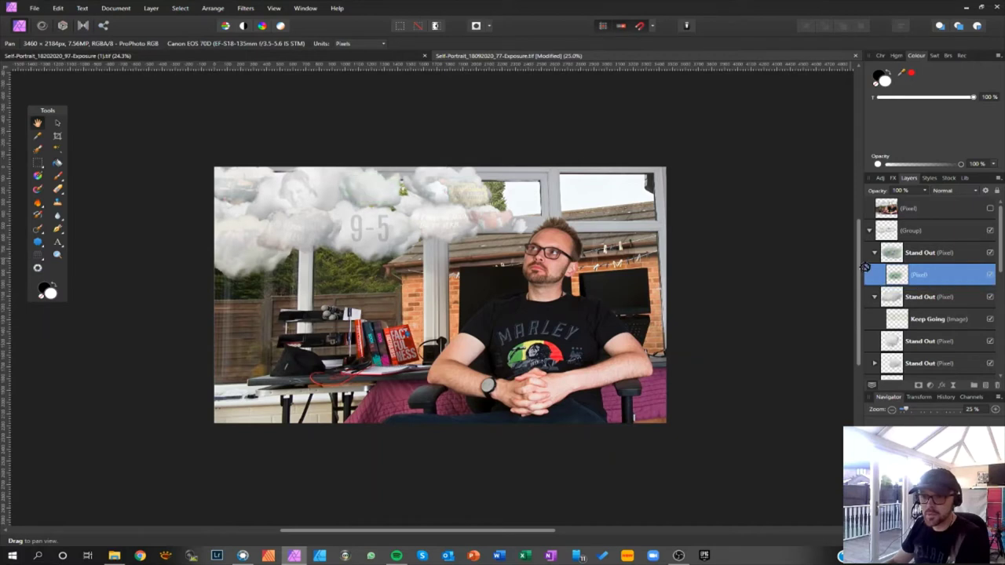
drag(864, 267, 874, 221)
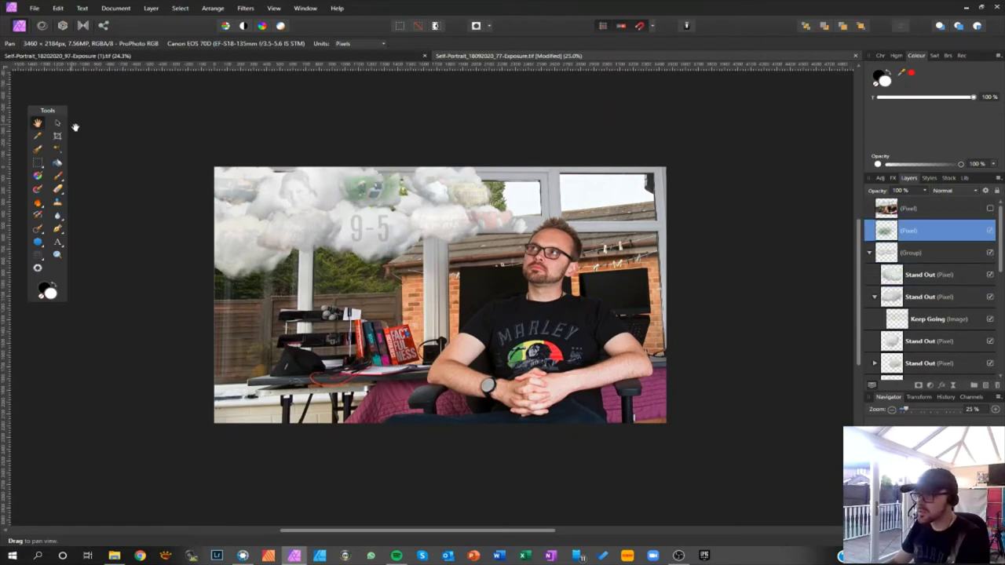
Put the green cloud image back inside the first Stand Out layer.
key(v)
mouse_move(380, 197)
mouse_down()
mouse_move(365, 198)
mouse_move(337, 228)
mouse_move(392, 239)
mouse_move(365, 235)
mouse_move(376, 196)
mouse_up()
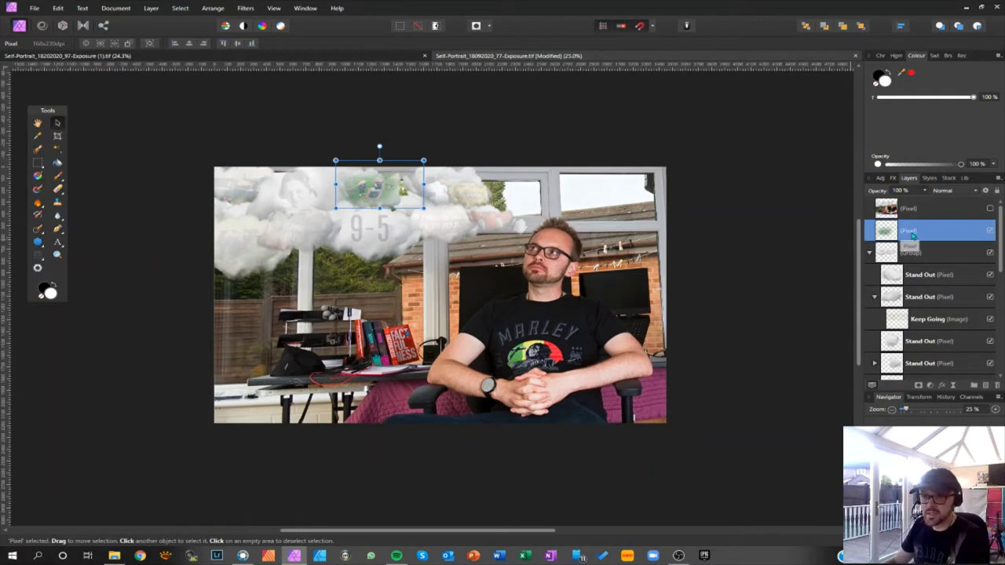
drag(912, 237, 910, 289)
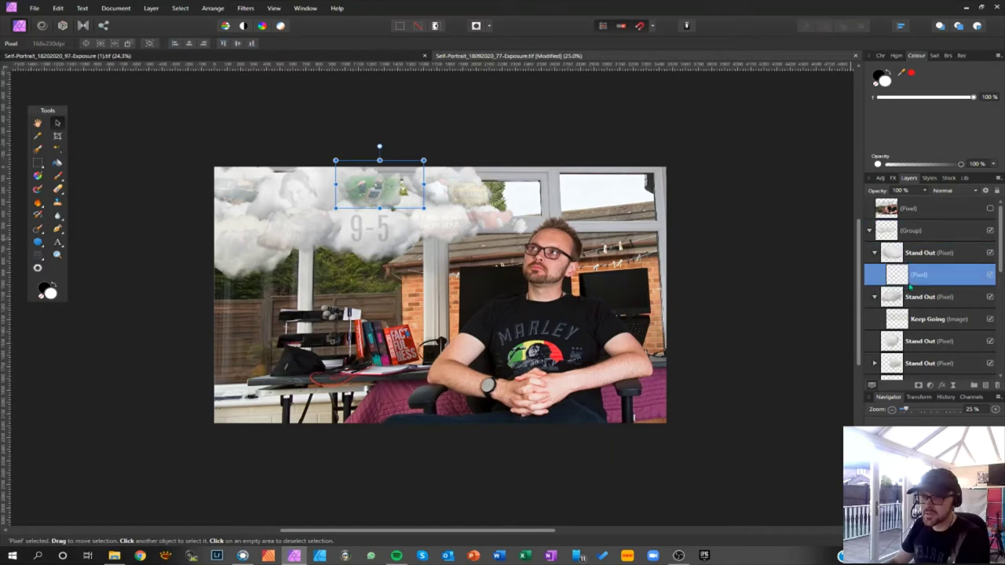
click(875, 253)
click(896, 253)
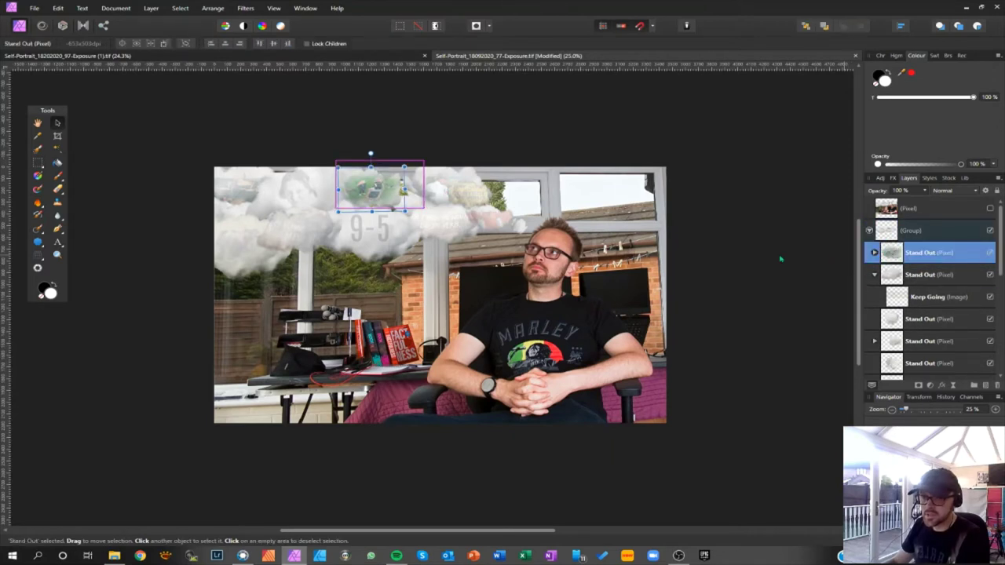
mouse_move(386, 189)
mouse_down()
mouse_move(415, 208)
mouse_move(395, 205)
mouse_up()
key(ctrl+z)
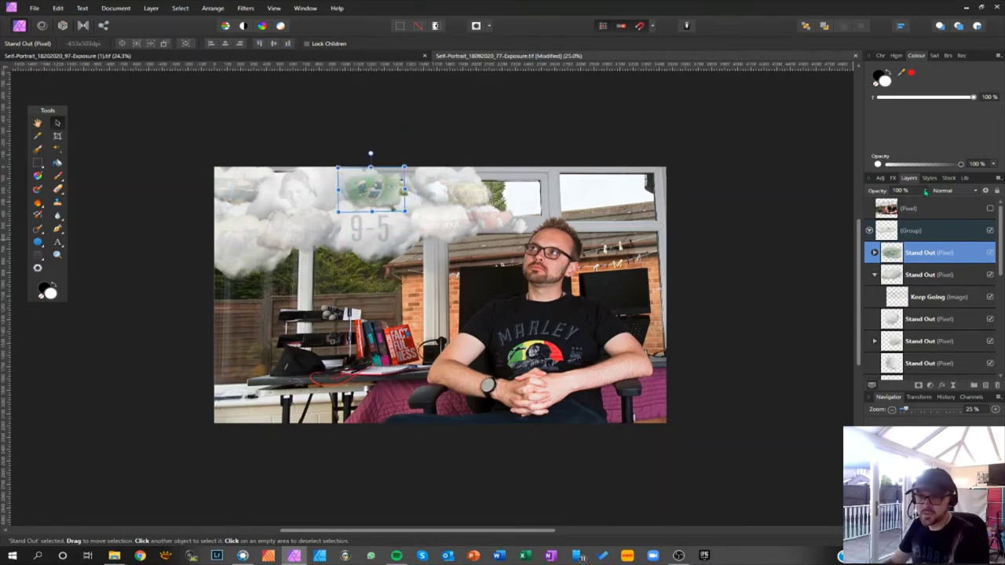
Fade the green cloud image to 46% opacity and deselect everything.
drag(925, 191, 934, 212)
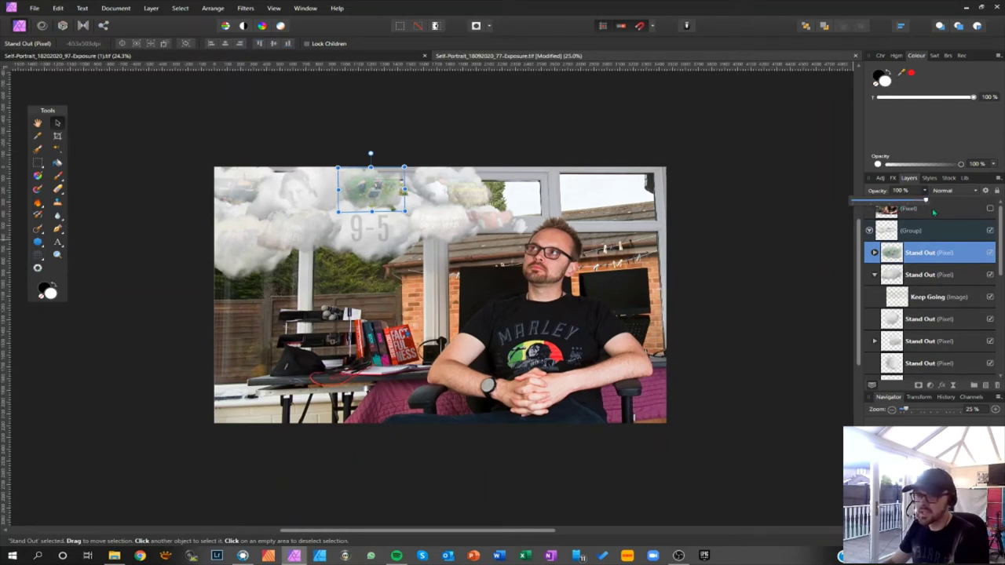
click(875, 252)
click(904, 277)
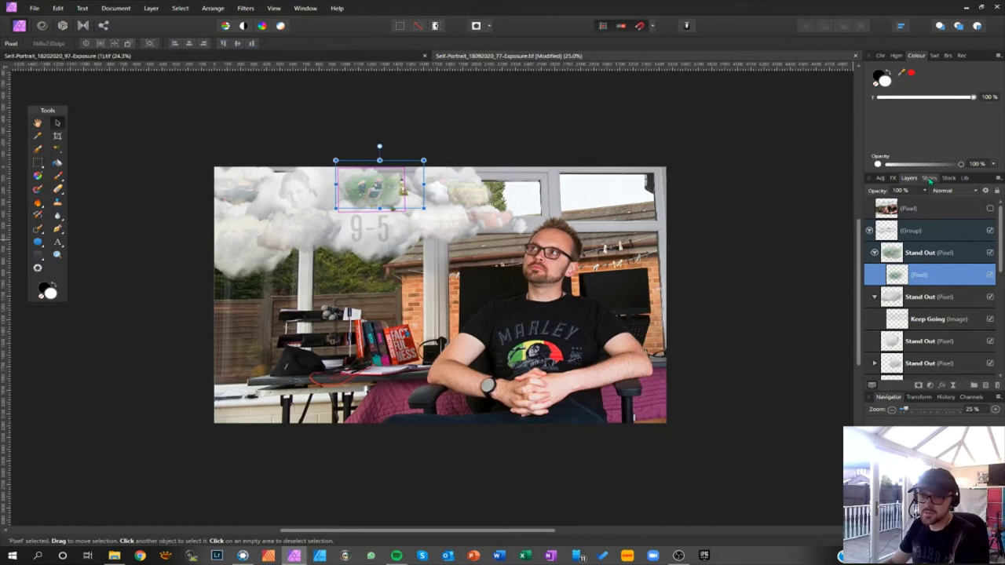
drag(925, 190, 895, 202)
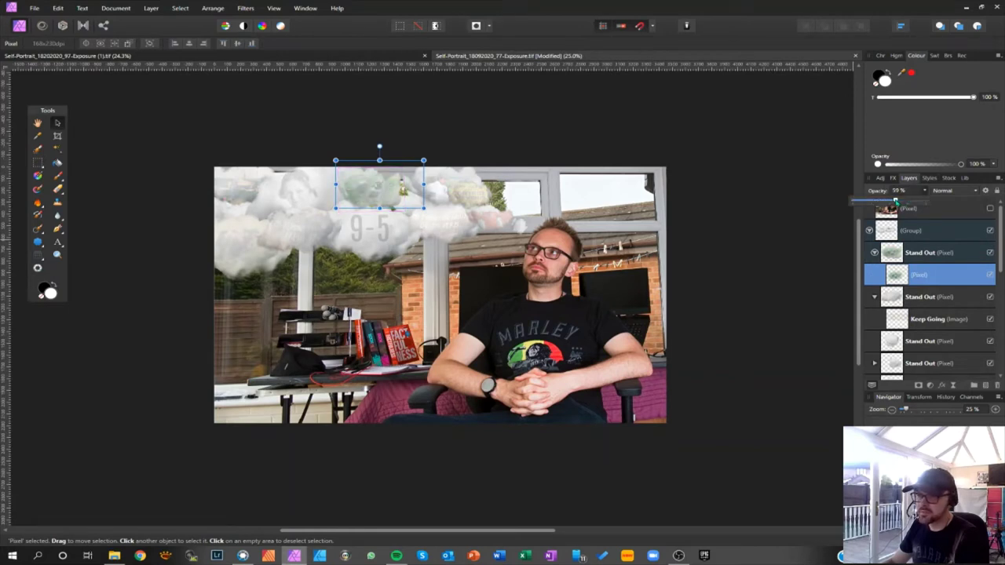
click(746, 197)
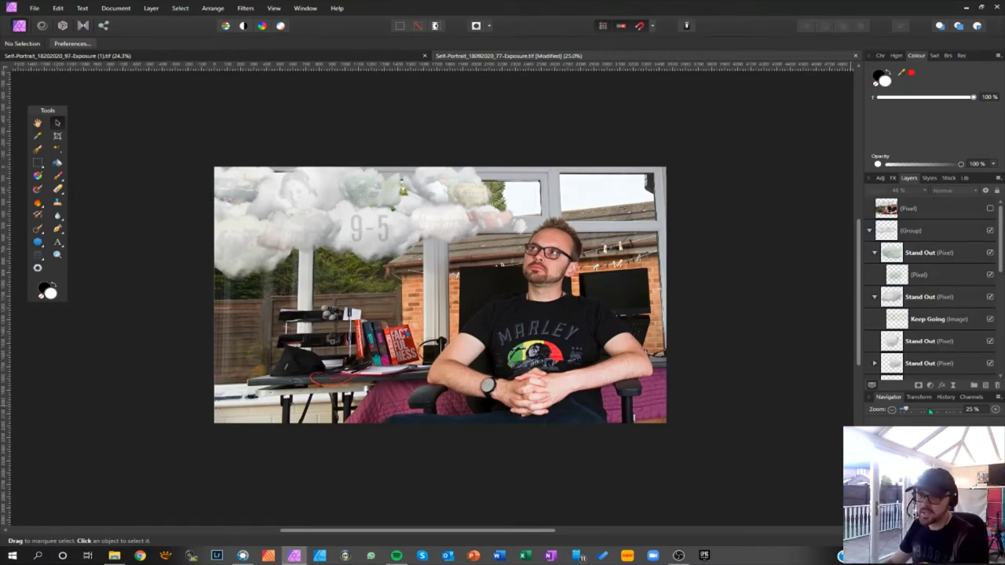
drag(922, 411, 905, 412)
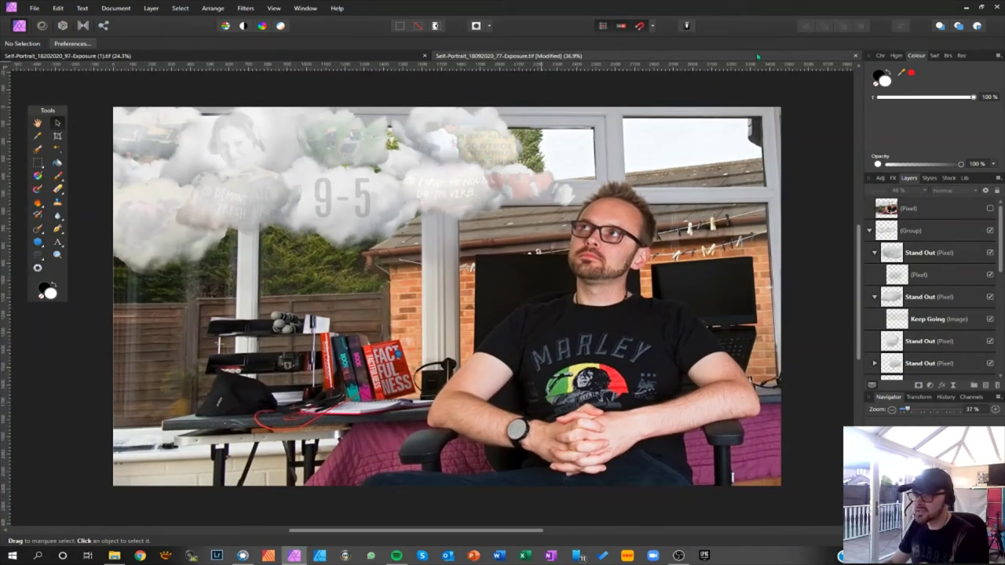
Close both Affinity Photo documents without saving and bring up Exposure X5.
click(855, 56)
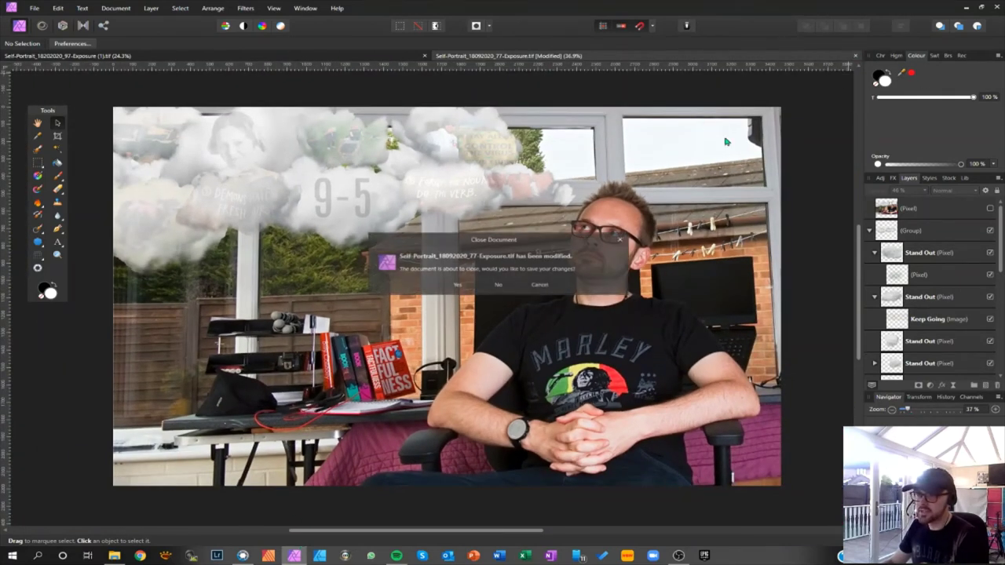
click(496, 284)
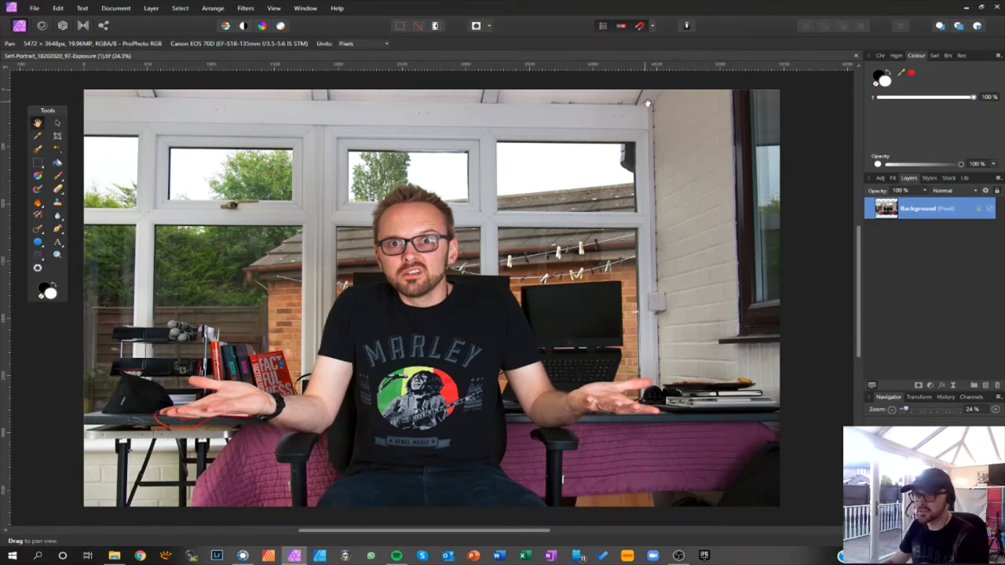
click(855, 55)
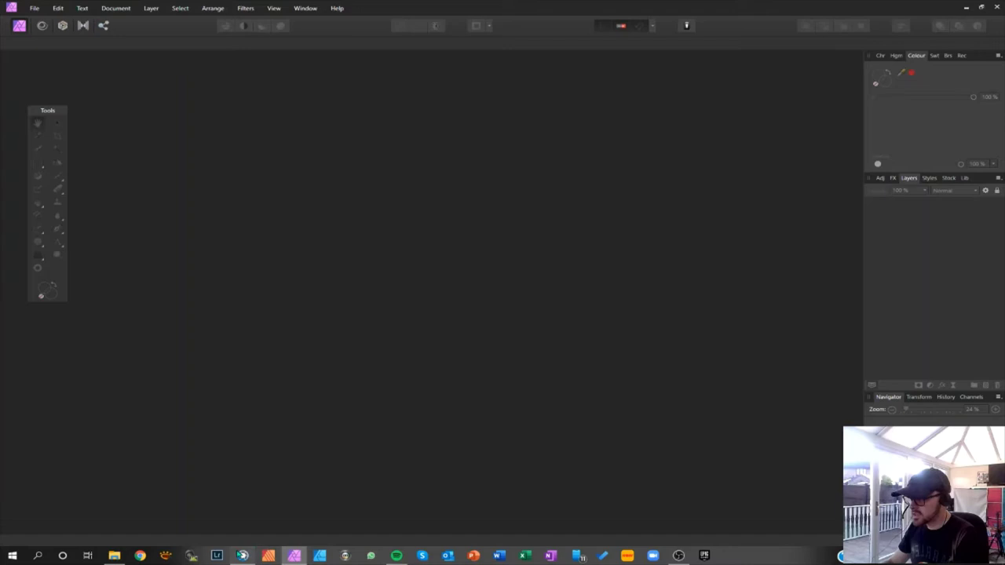
click(243, 556)
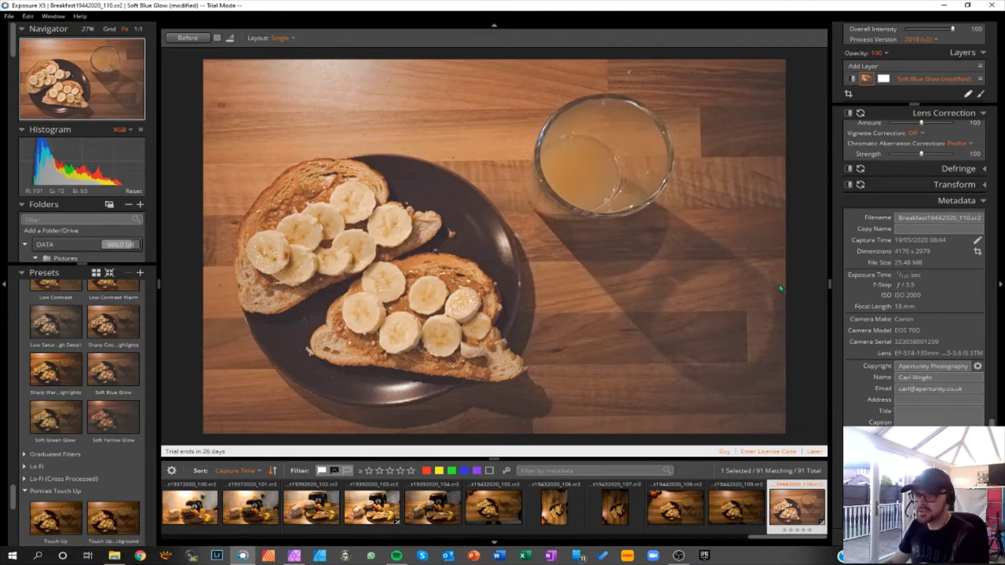
Adjust the Basic tone sliders, pulling the highlights down to -78.
scroll(780, 289, up, 3)
scroll(774, 278, down, 5)
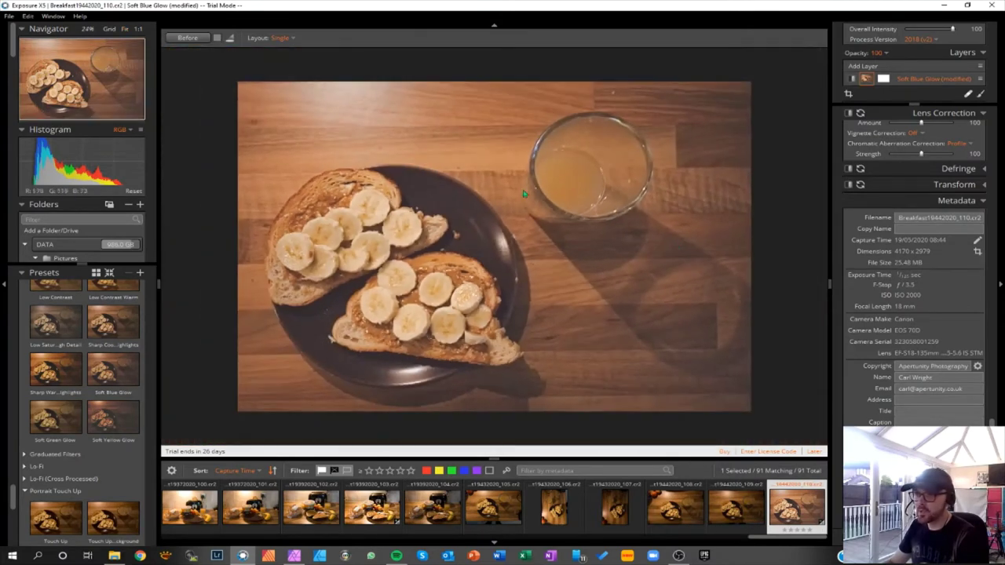
scroll(963, 189, up, 15)
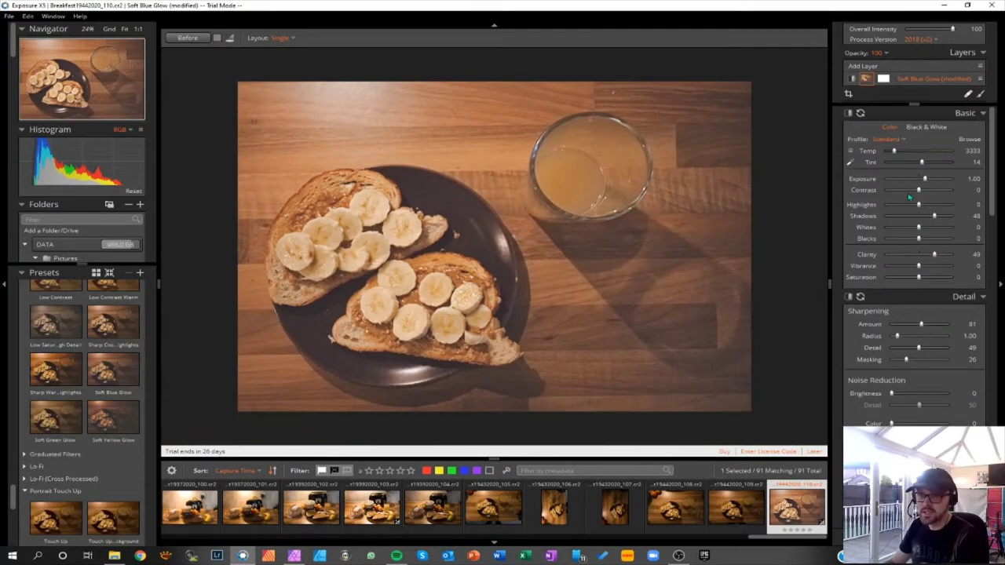
drag(927, 184, 932, 221)
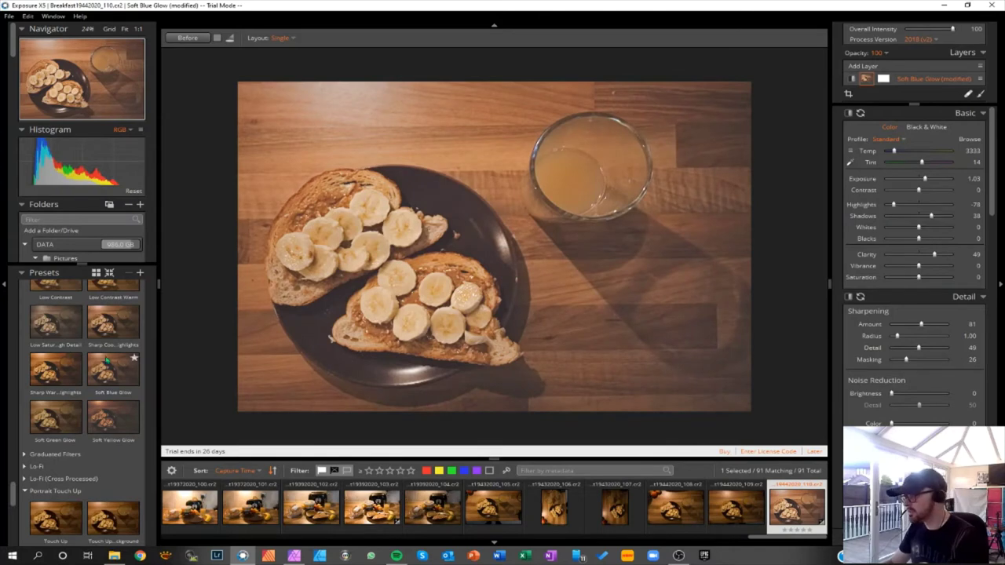
Compare the Sharp Cool Highlights, Sharp Warm Highlights and Faded Gold presets, settling on Soft Blue Glow.
click(115, 318)
click(55, 366)
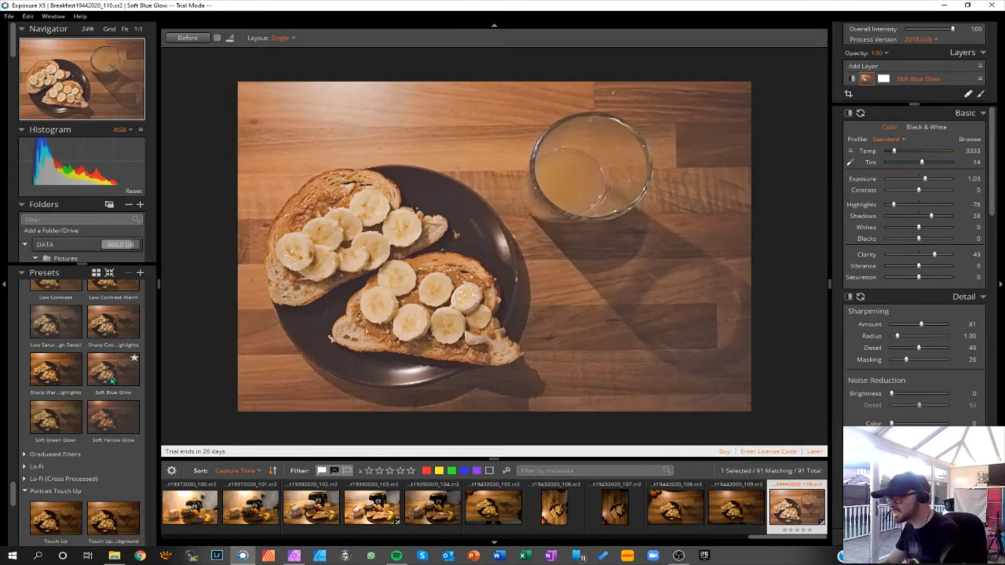
scroll(55, 366, up, 3)
click(57, 365)
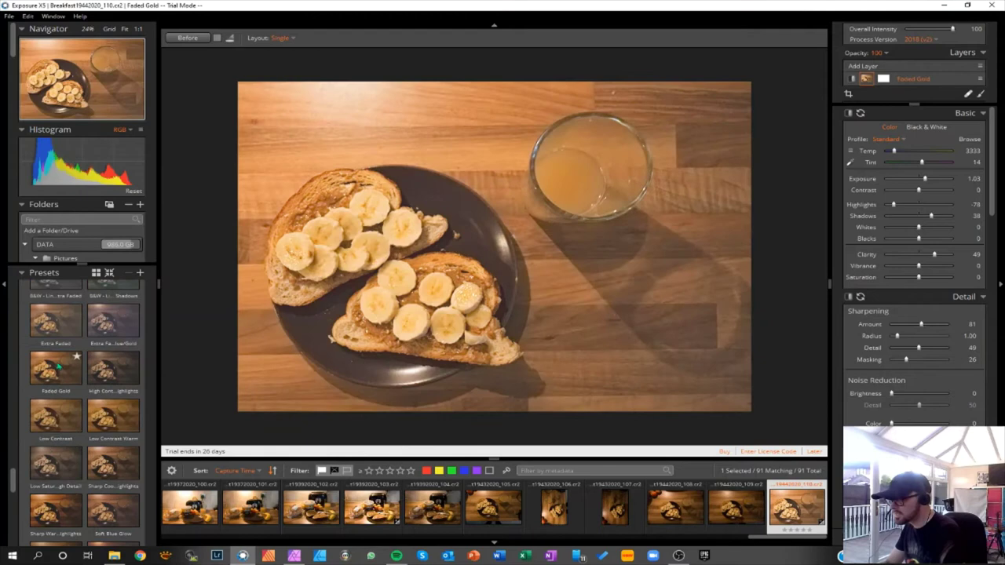
click(113, 511)
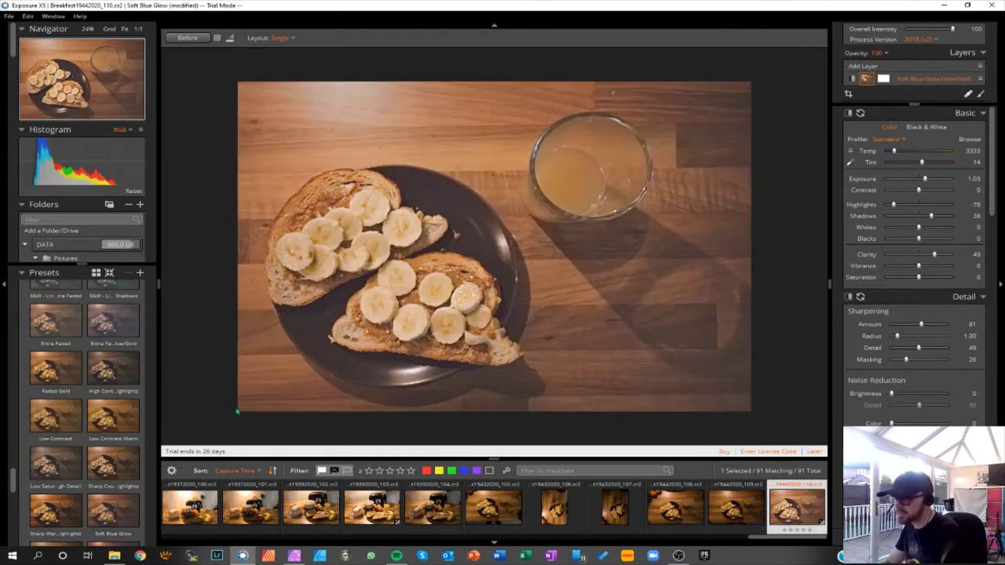
scroll(228, 402, down, 2)
click(116, 466)
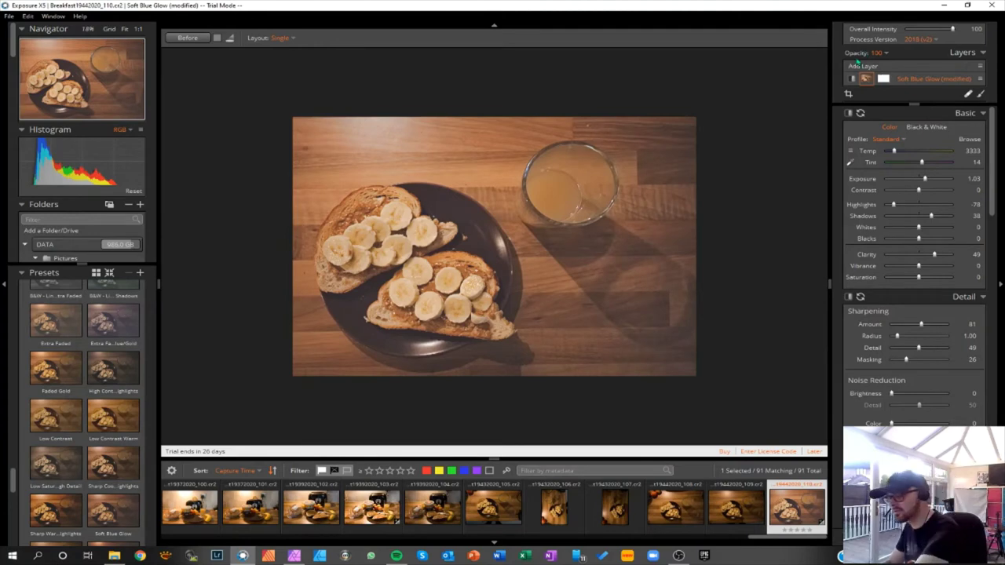
Crop the photo slightly to 4157 × 2969.
click(847, 93)
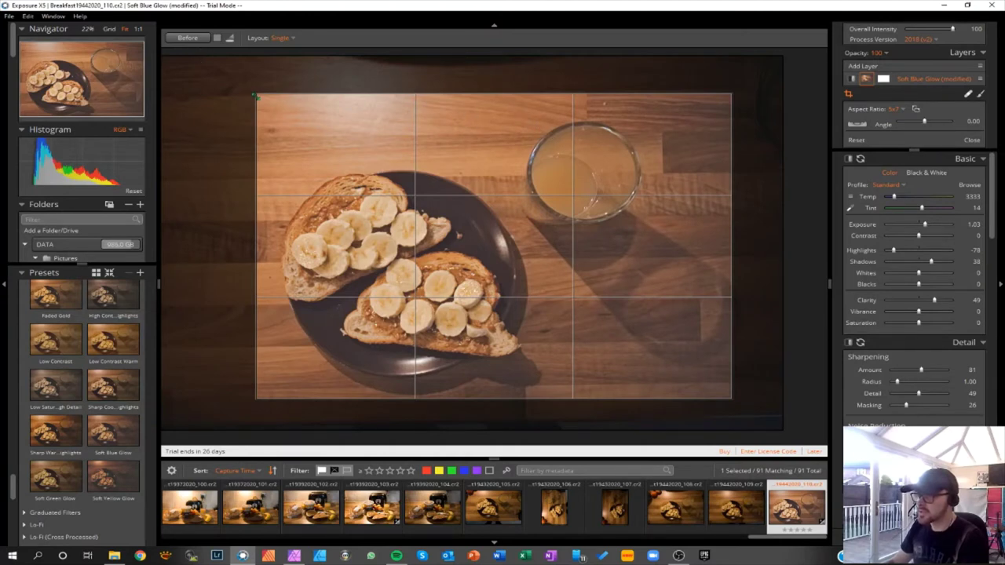
mouse_move(253, 96)
mouse_down()
mouse_move(190, 60)
mouse_move(244, 95)
mouse_up()
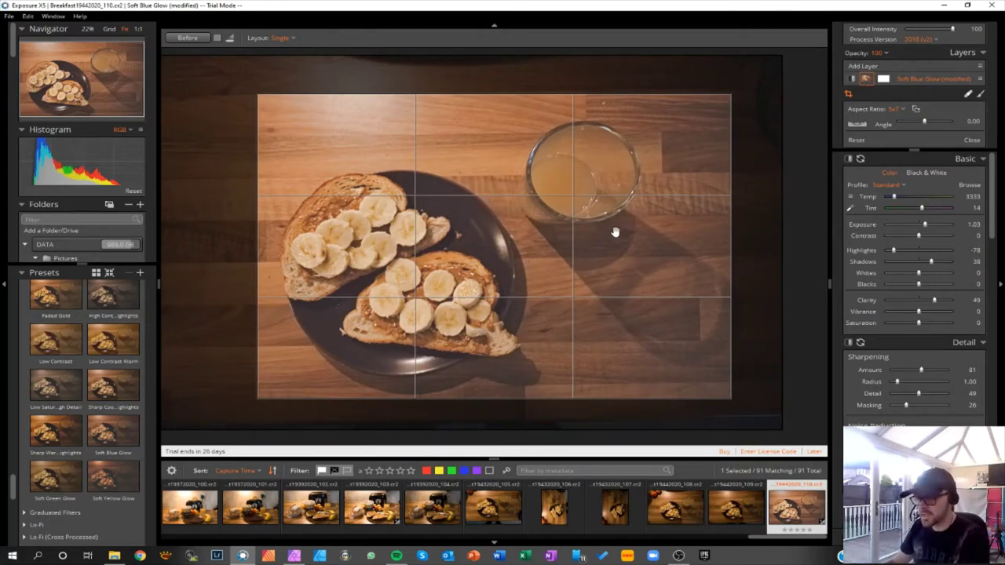
key(Return)
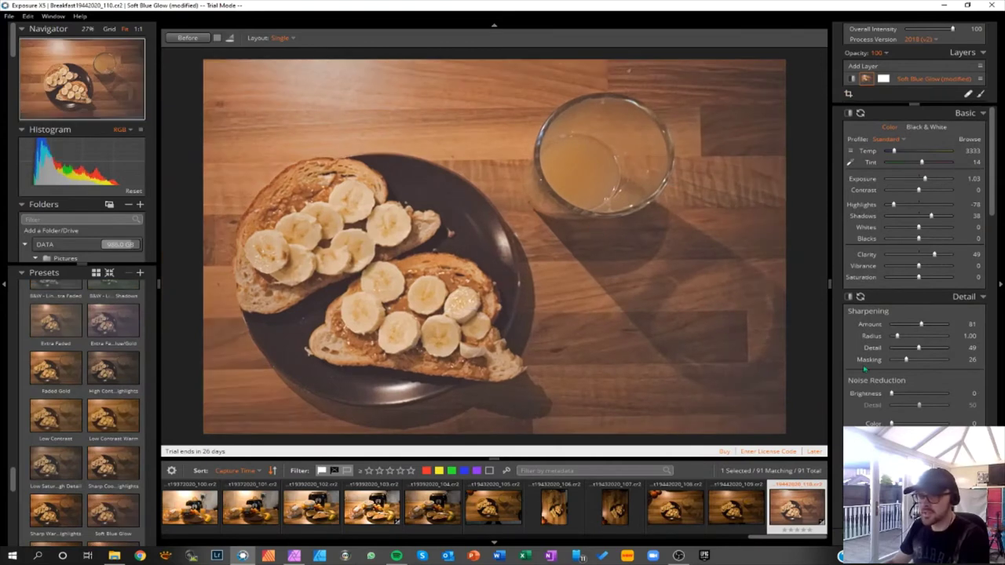
Set the vignette amount to 54.
scroll(919, 236, down, 5)
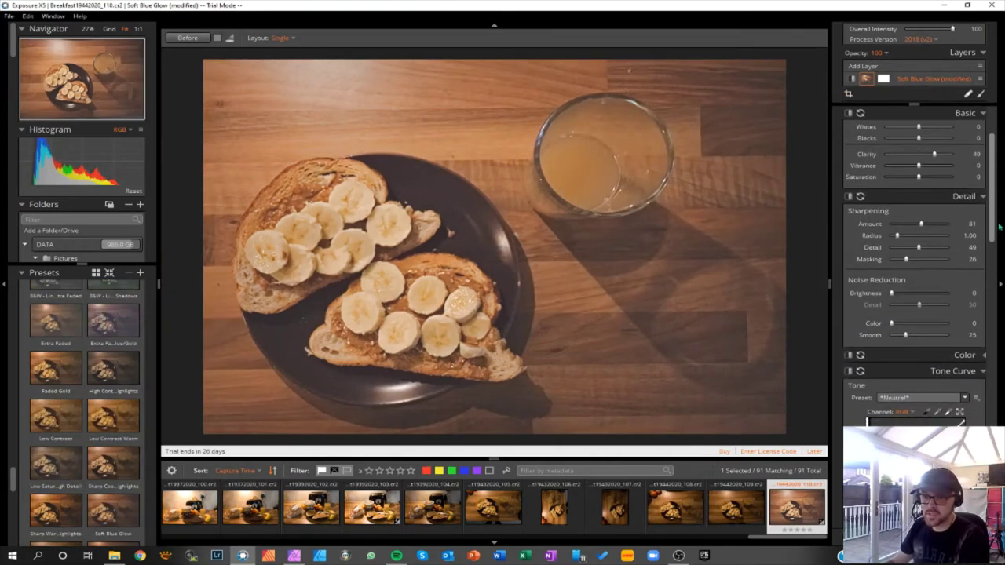
scroll(925, 330, down, 10)
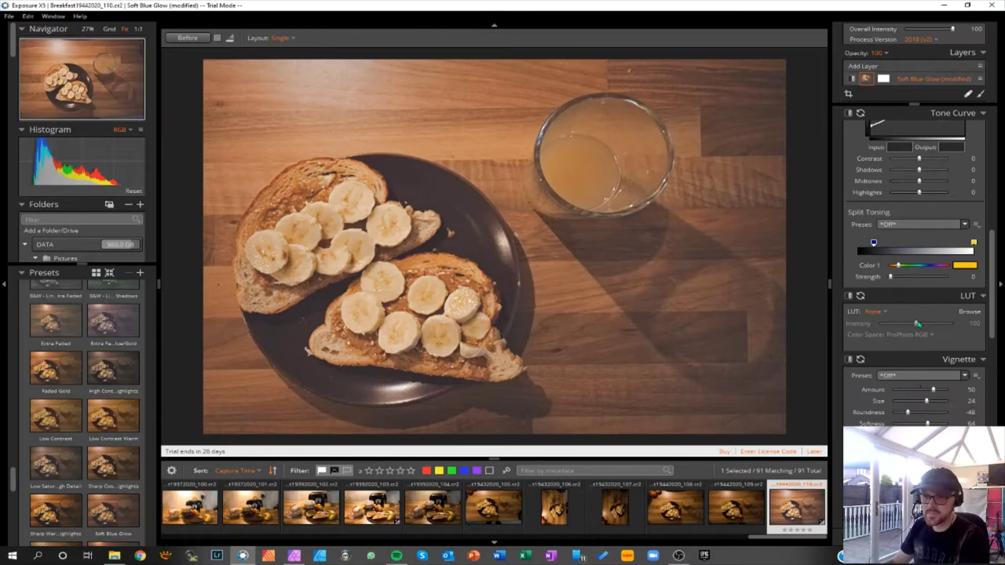
scroll(923, 328, down, 4)
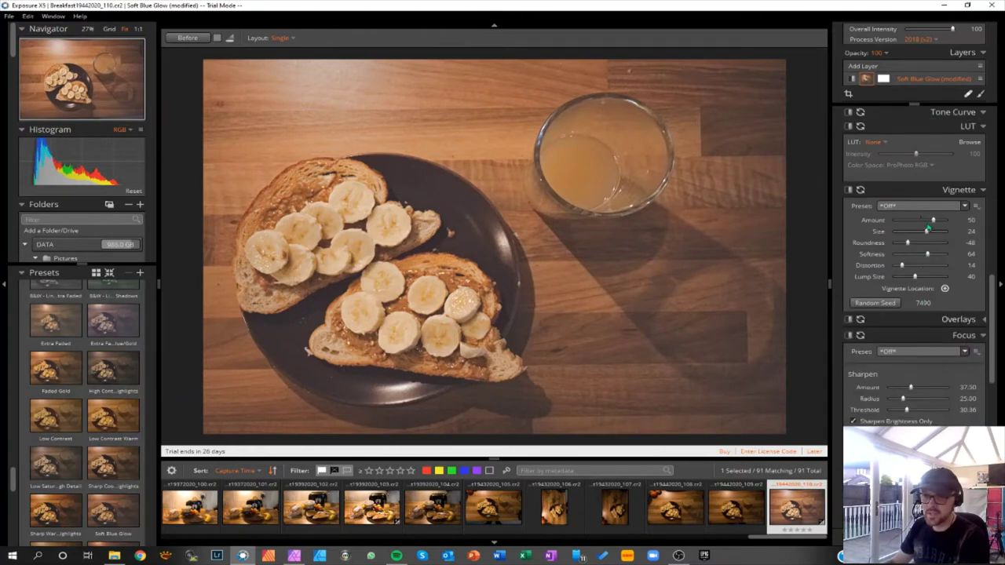
drag(930, 225, 936, 227)
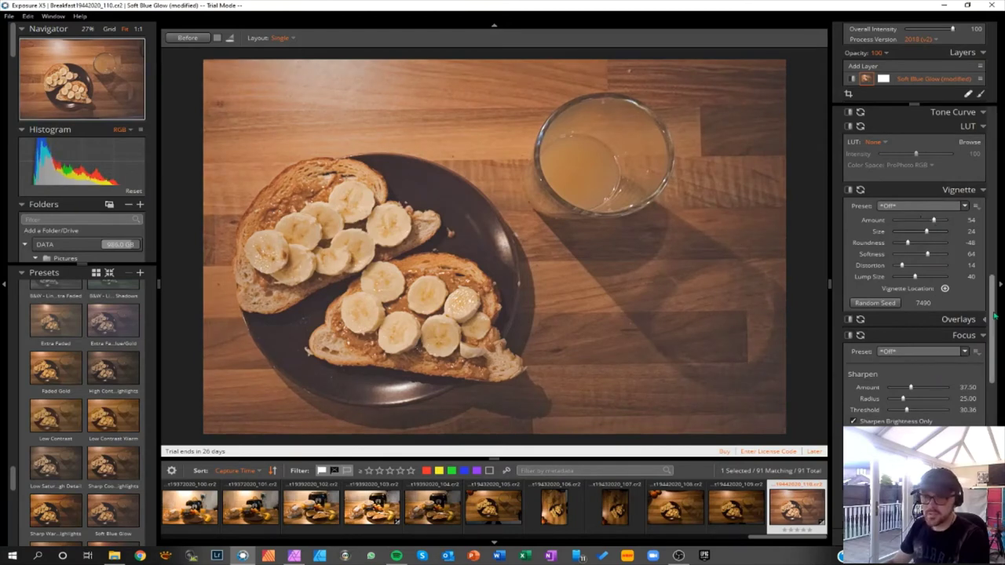
Lower the sharpening amount to 32.14 and collapse the metadata details.
scroll(996, 315, down, 3)
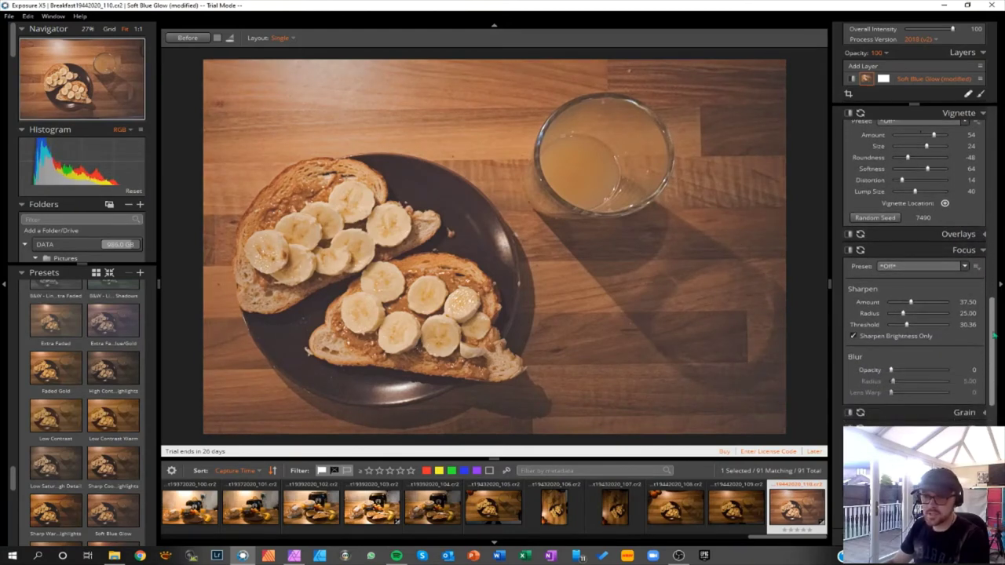
mouse_move(910, 303)
mouse_down()
mouse_move(888, 302)
mouse_move(900, 302)
mouse_up()
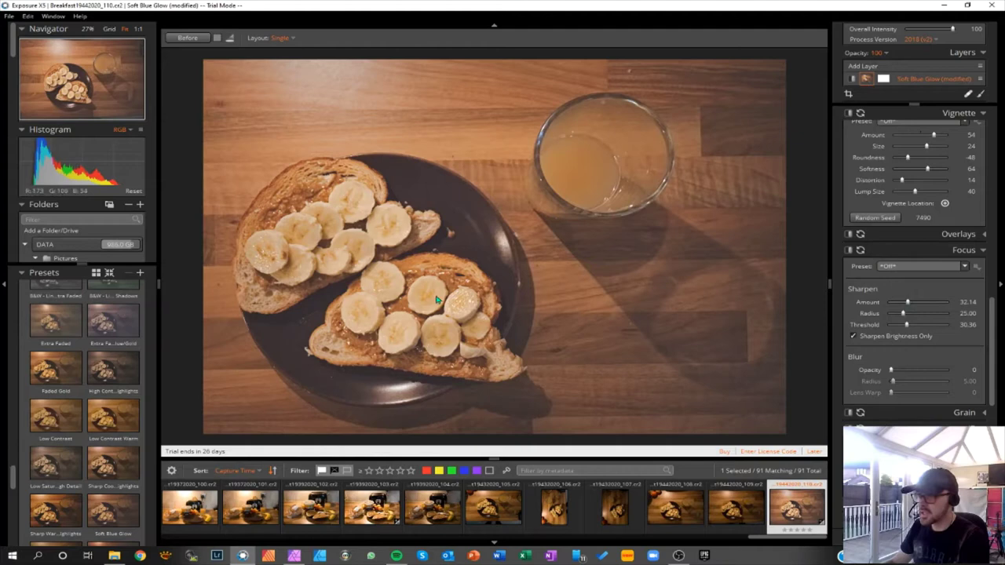
drag(990, 360, 1000, 422)
scroll(936, 235, down, 3)
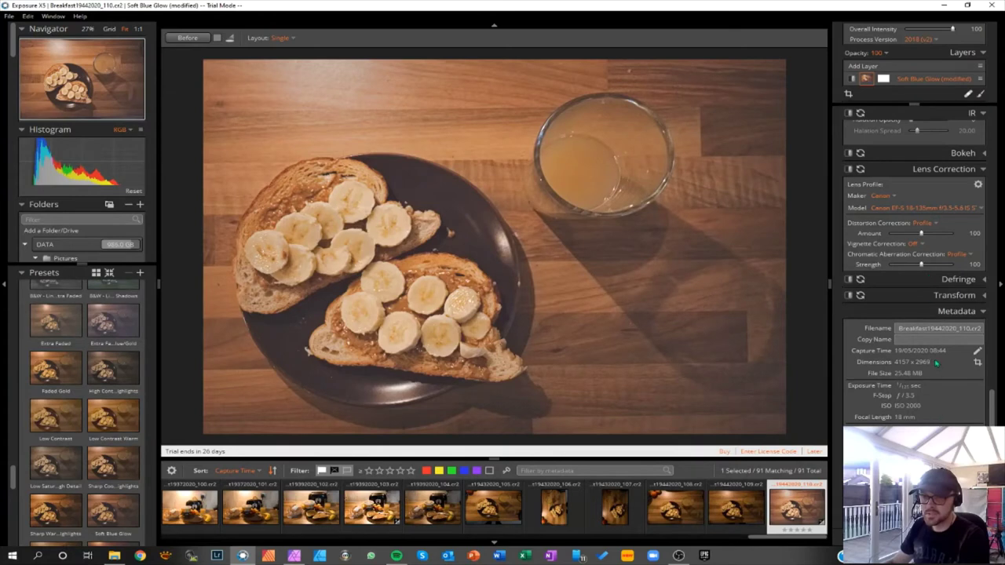
scroll(936, 362, down, 3)
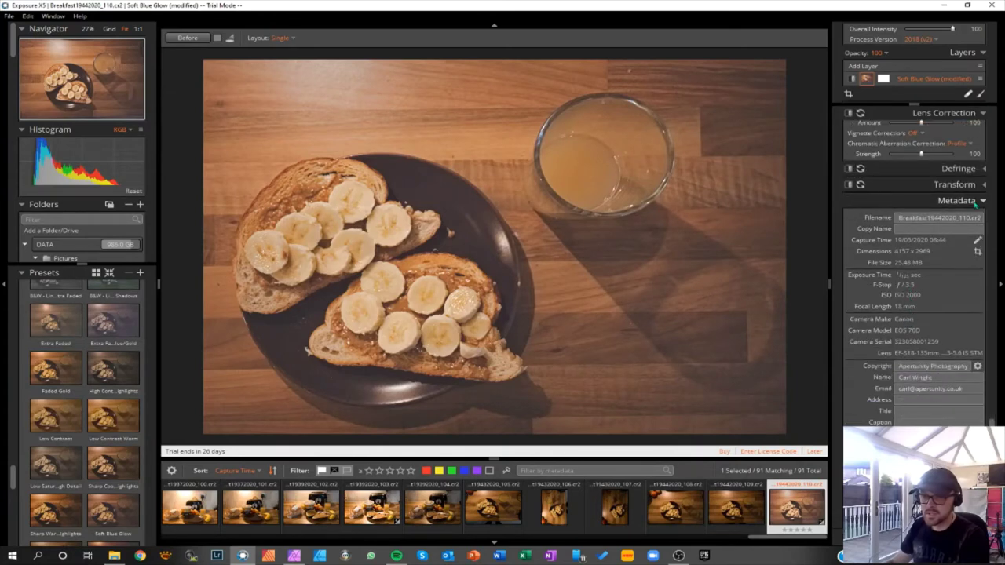
click(979, 202)
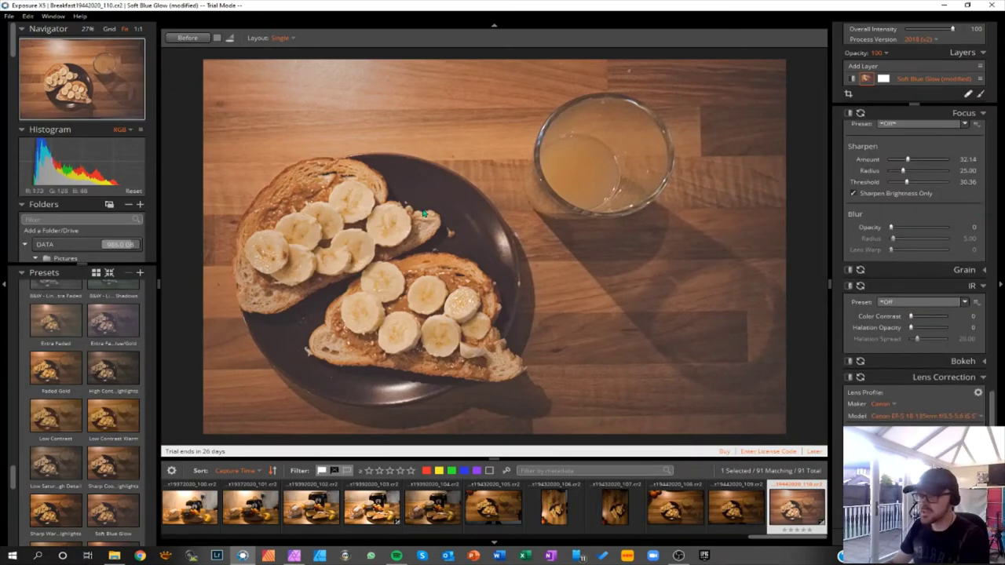
Send an edited copy of the breakfast photo to Affinity Photo via Edit Copy in.
right_click(357, 118)
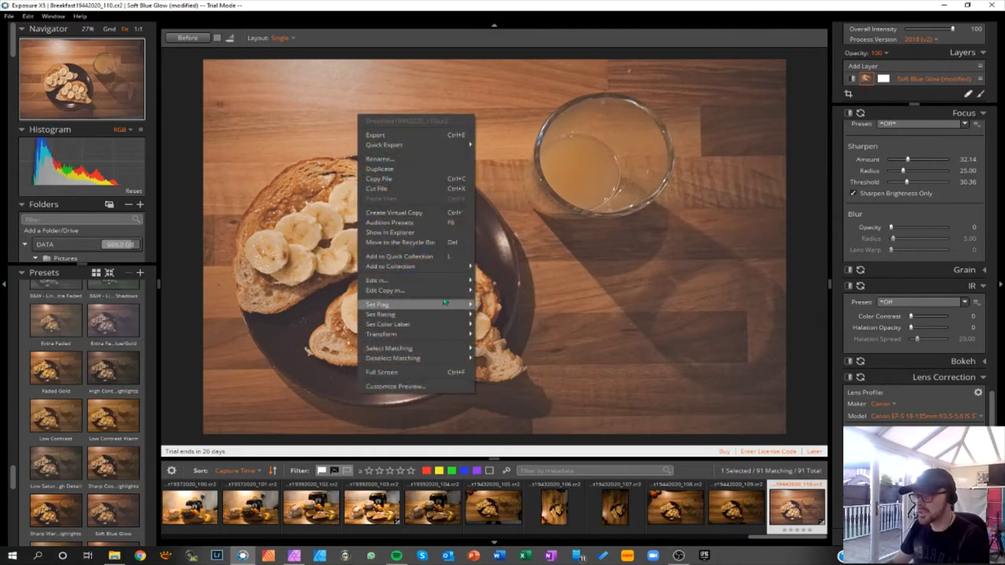
mouse_move(444, 292)
click(502, 312)
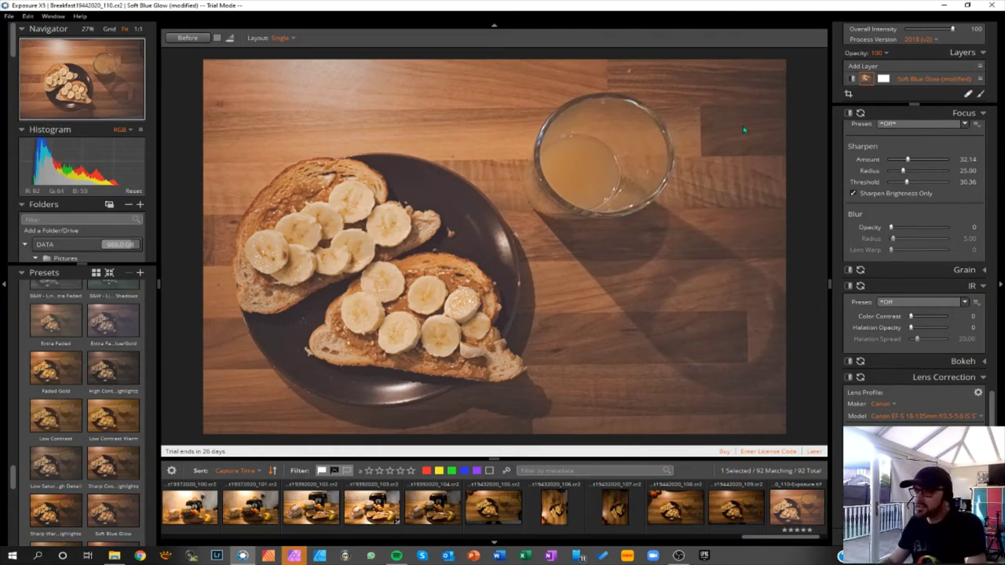
In Affinity Photo, duplicate the Background layer and apply the Develop persona.
click(303, 556)
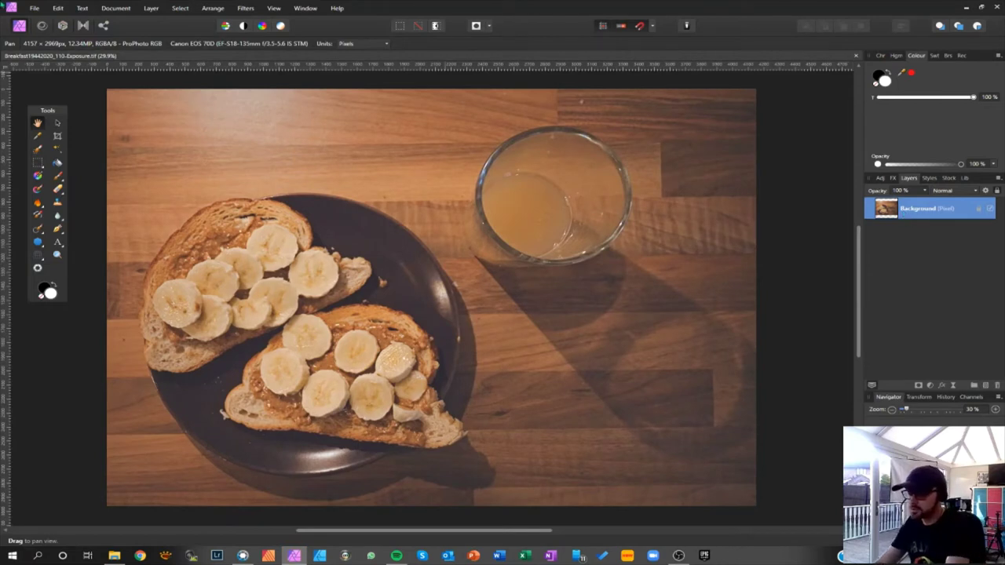
key(ctrl+j)
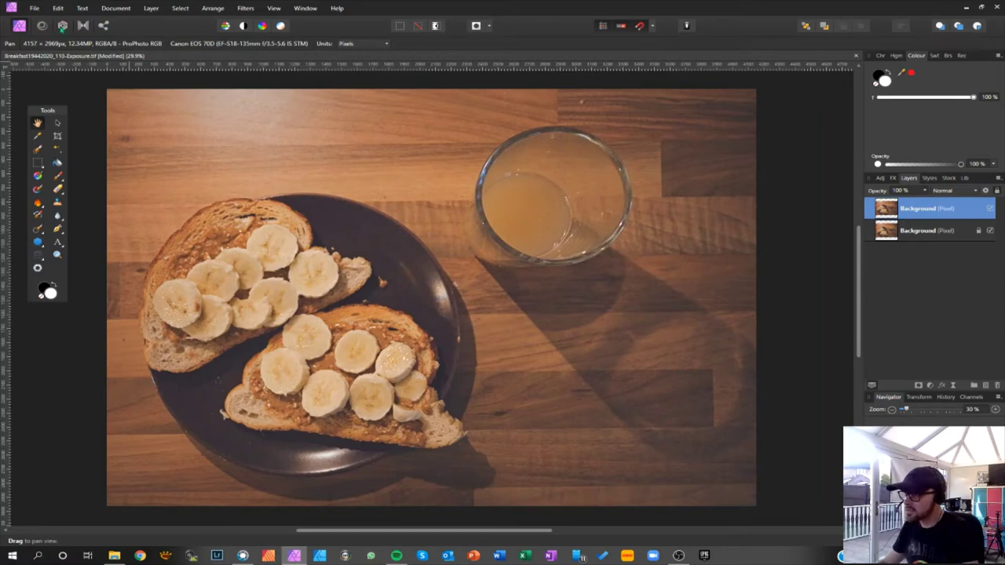
click(63, 26)
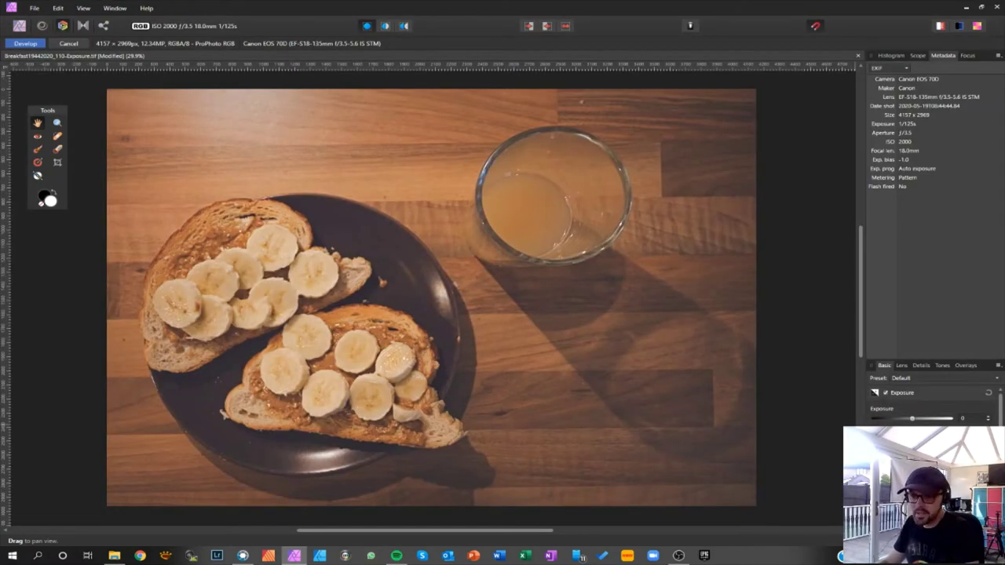
scroll(930, 405, down, 5)
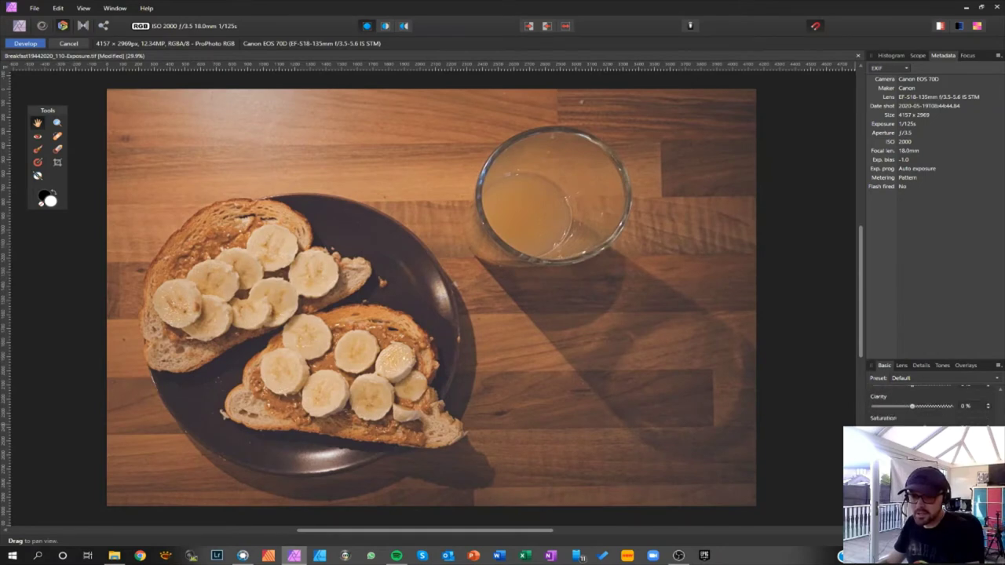
scroll(930, 405, down, 2)
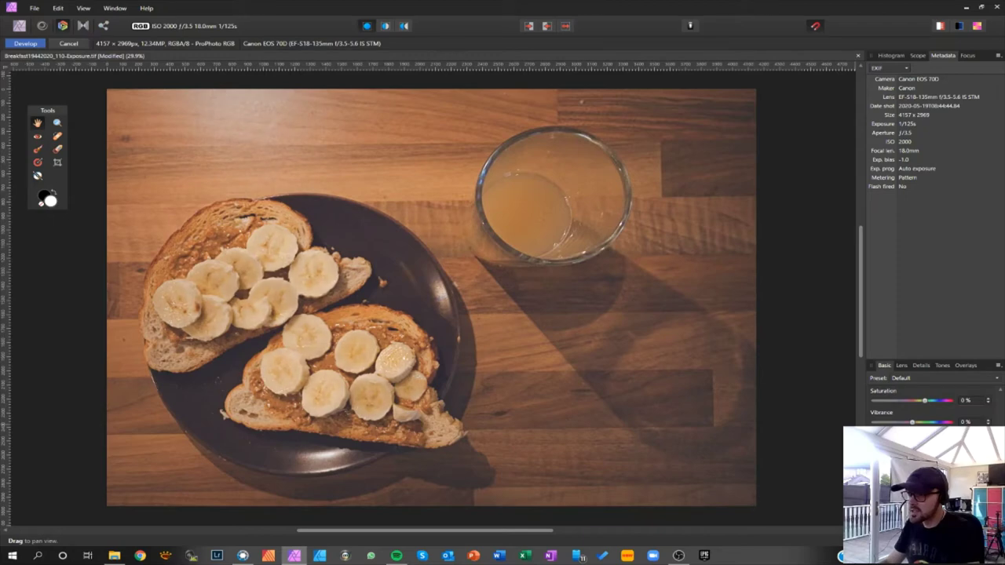
click(16, 42)
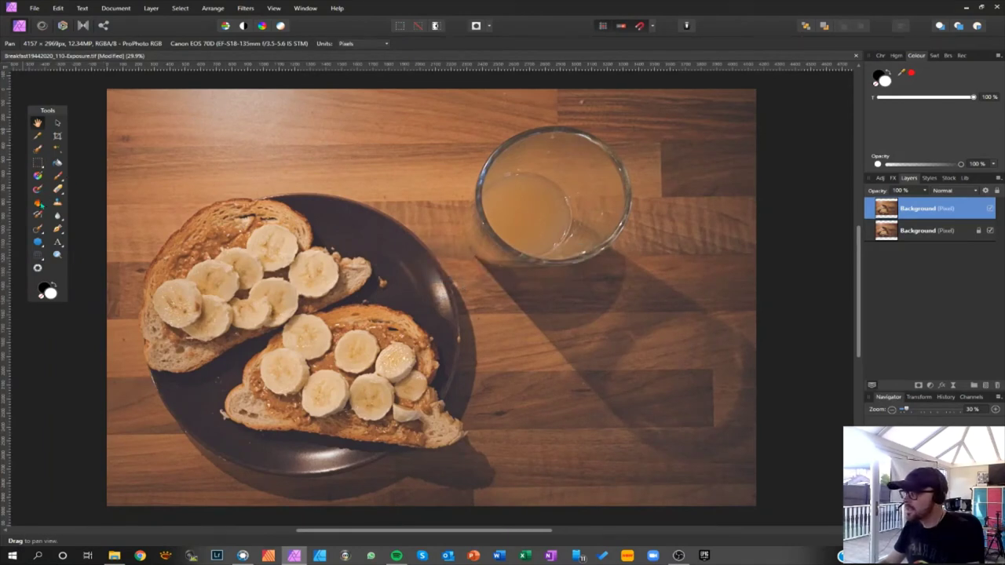
Set a larger Burn Brush to Highlights at about 4% opacity and darken the top-edge wood.
click(38, 203)
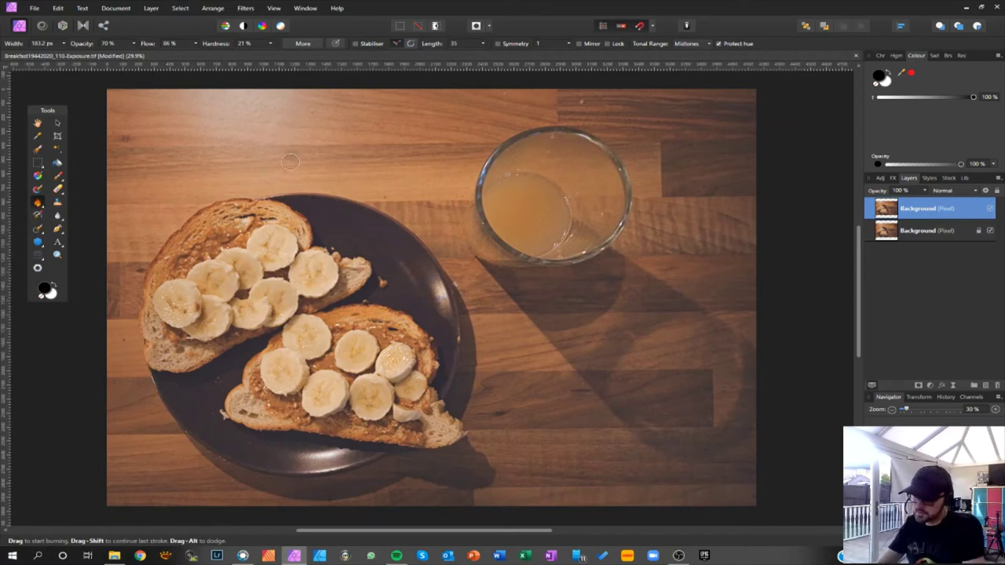
key(bracketright)
key(bracketright)
key(bracketright)
key(bracketright)
key(bracketright)
key(bracketright)
key(bracketright)
key(bracketright)
key(bracketright)
key(bracketright)
key(bracketright)
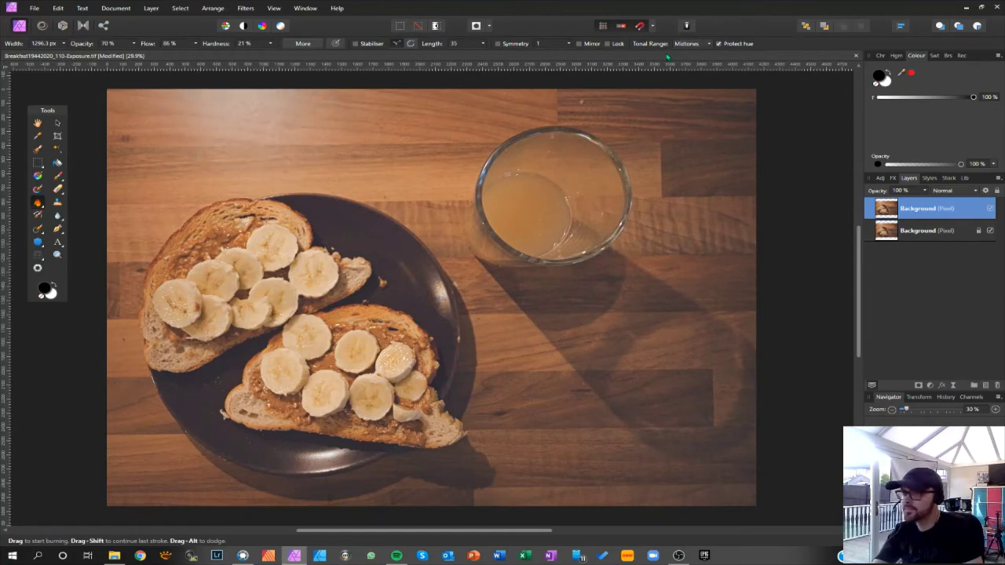
click(688, 44)
click(688, 75)
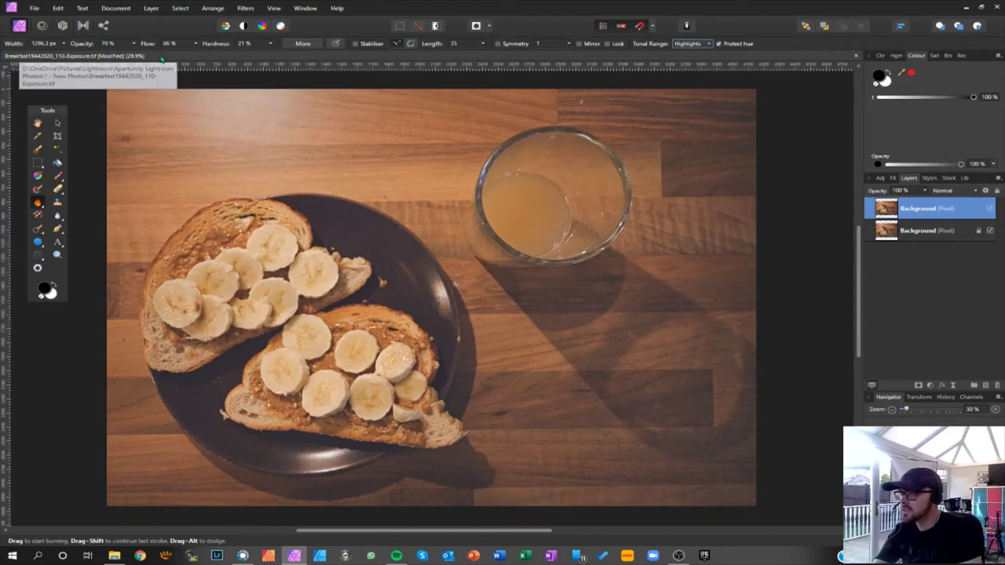
click(134, 45)
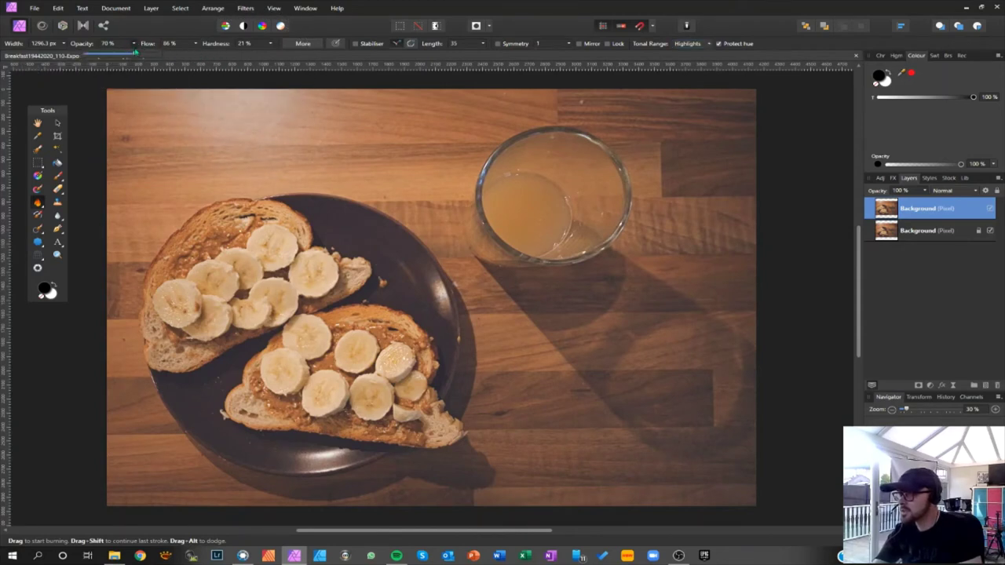
drag(123, 57, 85, 57)
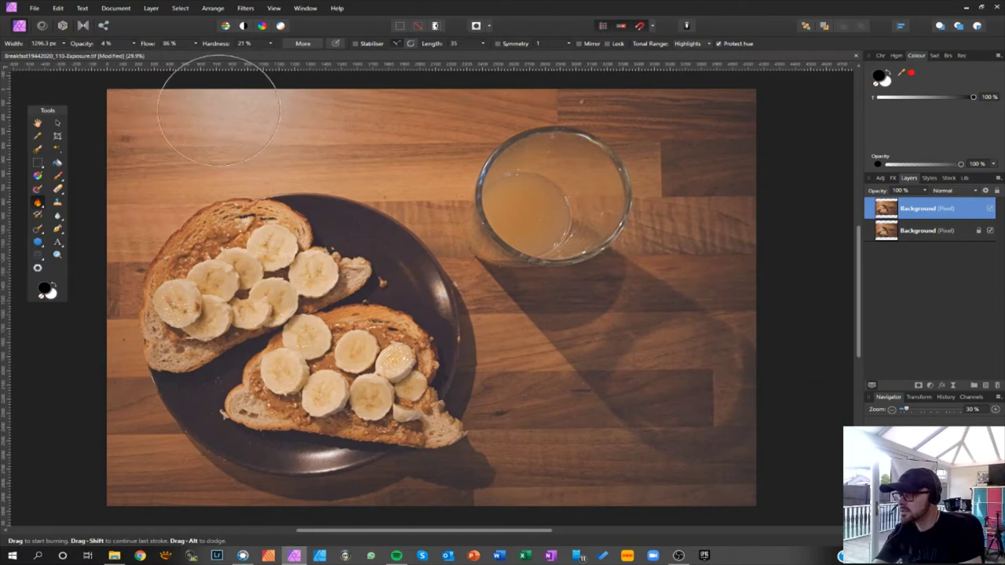
mouse_move(218, 110)
mouse_down()
mouse_move(274, 116)
mouse_move(195, 125)
mouse_move(315, 110)
mouse_move(496, 109)
mouse_move(432, 128)
mouse_move(169, 127)
mouse_move(300, 132)
mouse_move(532, 115)
mouse_move(621, 125)
mouse_move(605, 116)
mouse_move(569, 125)
mouse_move(579, 121)
mouse_move(248, 106)
mouse_move(365, 126)
mouse_up()
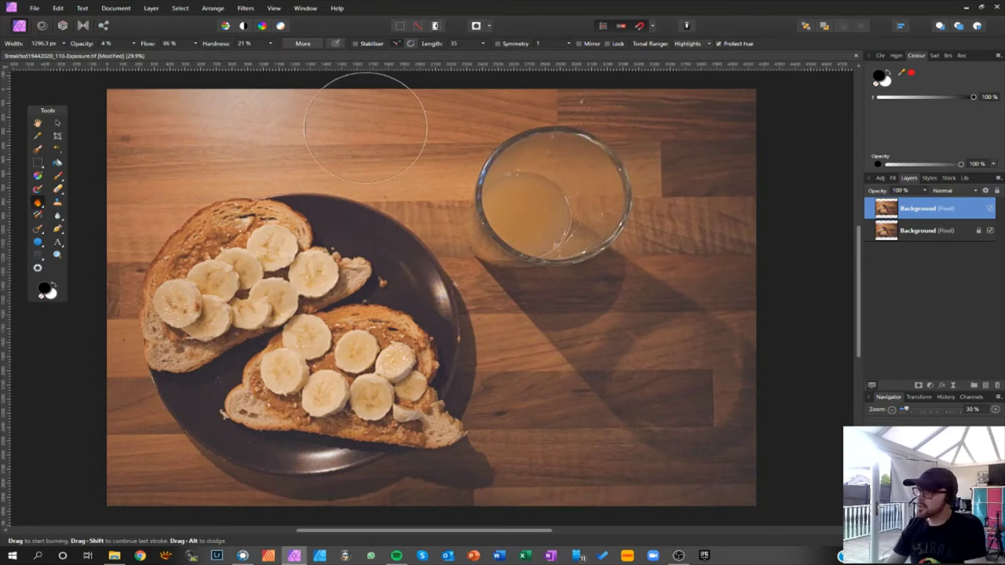
Try inpainting the top-left wood glare with an enlarged Inpainting Brush.
click(37, 229)
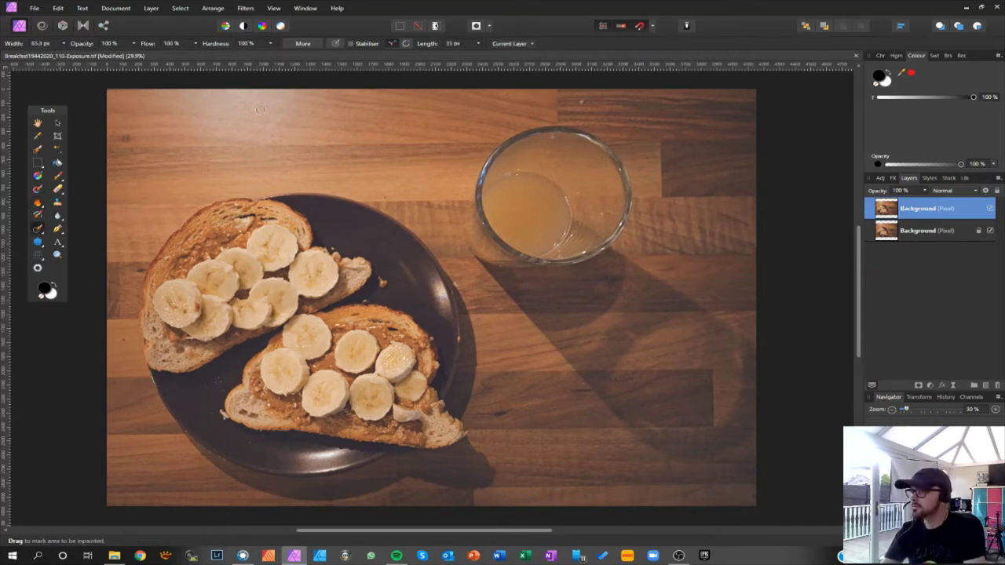
key(bracketright)
key(bracketright)
key(bracketright)
key(bracketright)
key(bracketright)
key(bracketright)
key(bracketright)
key(bracketright)
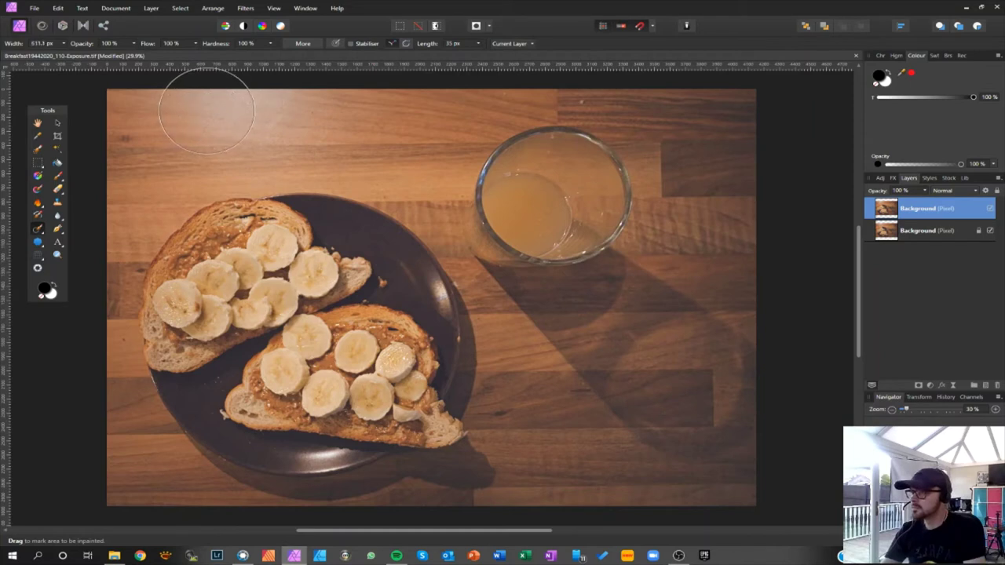
mouse_move(208, 112)
mouse_down()
mouse_move(317, 106)
mouse_move(283, 107)
mouse_up()
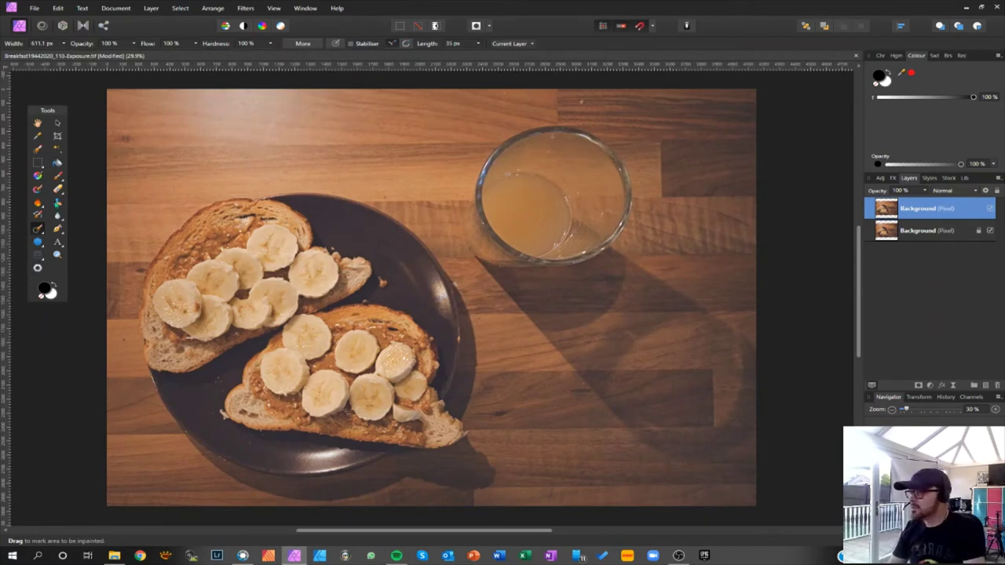
Clone top wood grain over the bright top-left glare using an enlarged Clone Brush.
click(57, 202)
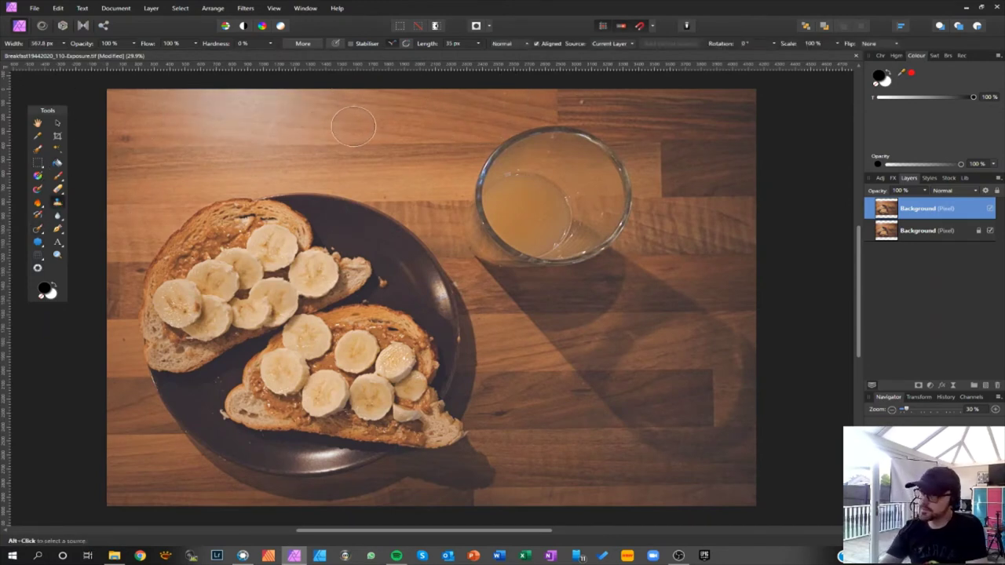
key(bracketright)
key(bracketright)
key(bracketright)
key(bracketright)
key(bracketright)
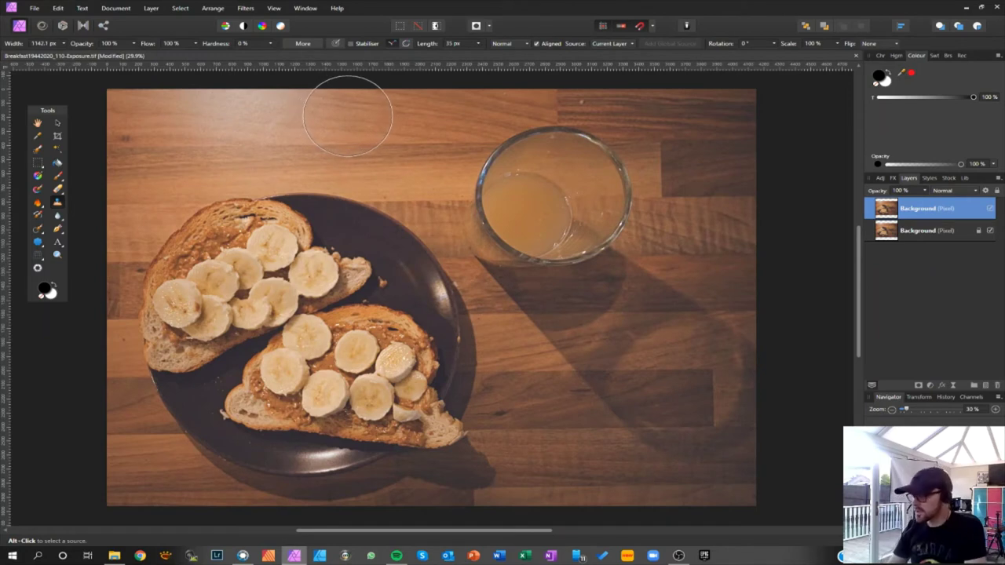
alt+click(352, 115)
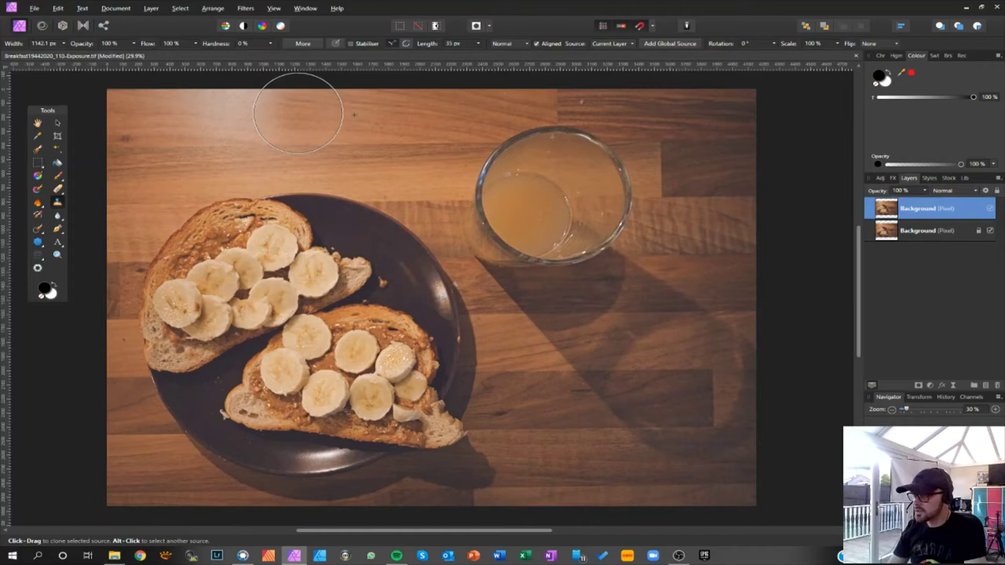
drag(298, 113, 288, 114)
mouse_move(223, 117)
mouse_down()
mouse_move(161, 114)
mouse_move(310, 114)
mouse_move(128, 116)
mouse_move(377, 112)
mouse_move(108, 112)
mouse_move(180, 101)
mouse_move(98, 110)
mouse_move(321, 101)
mouse_move(158, 118)
mouse_move(117, 112)
mouse_move(382, 100)
mouse_up()
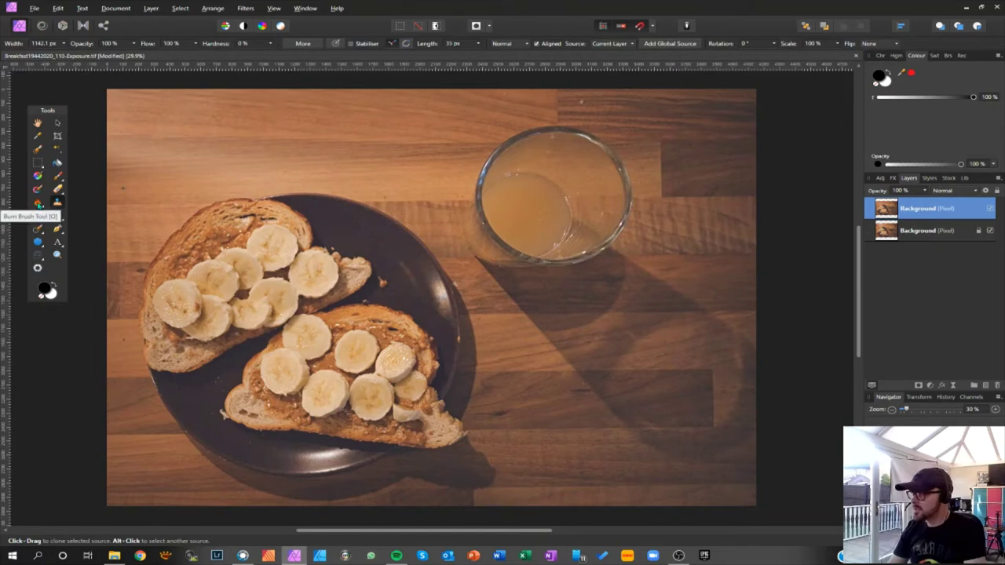
Choose a smaller Burn Brush to tone down the top-left wood highlights.
click(37, 202)
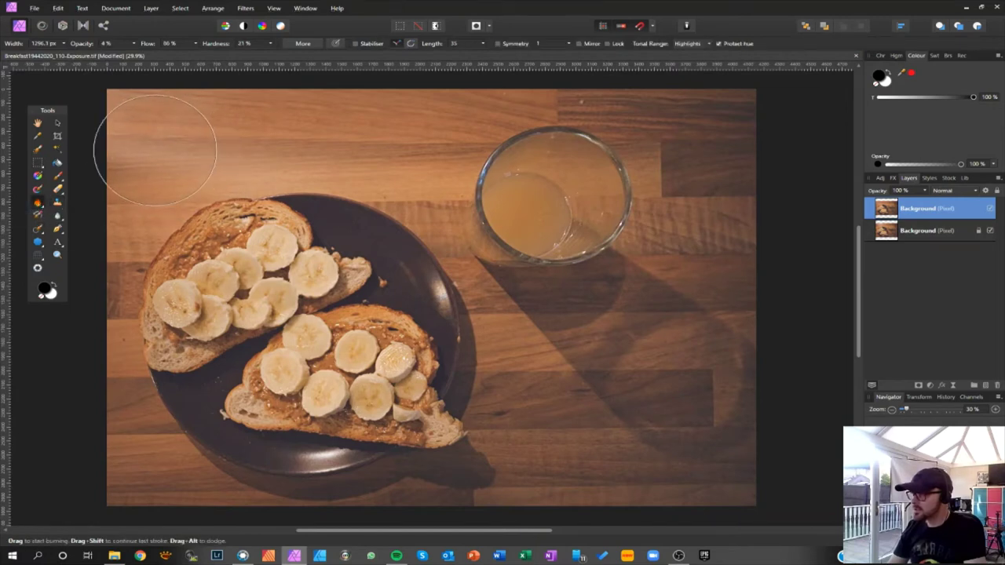
key(bracketleft)
key(bracketleft)
key(bracketleft)
key(bracketleft)
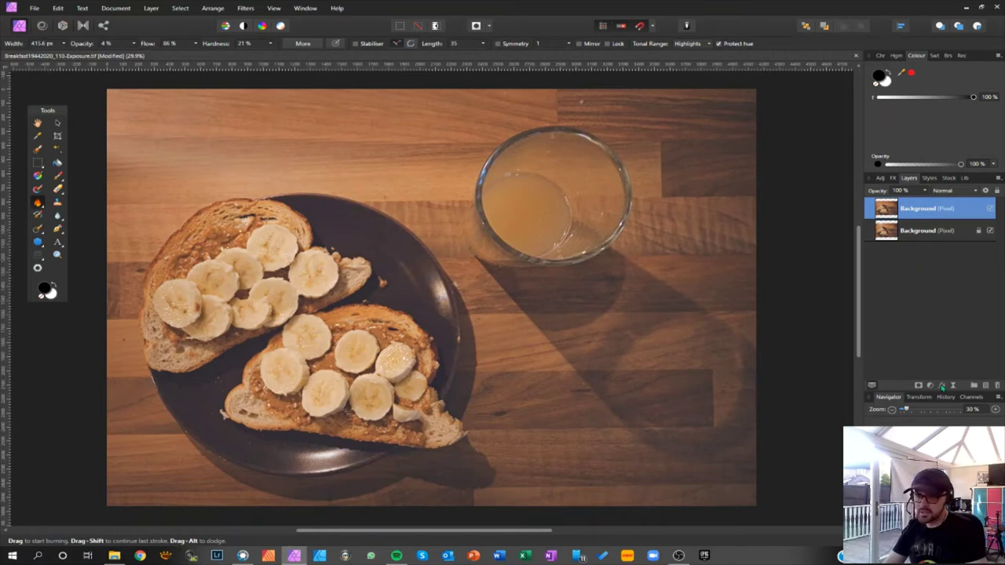
click(245, 8)
mouse_move(210, 58)
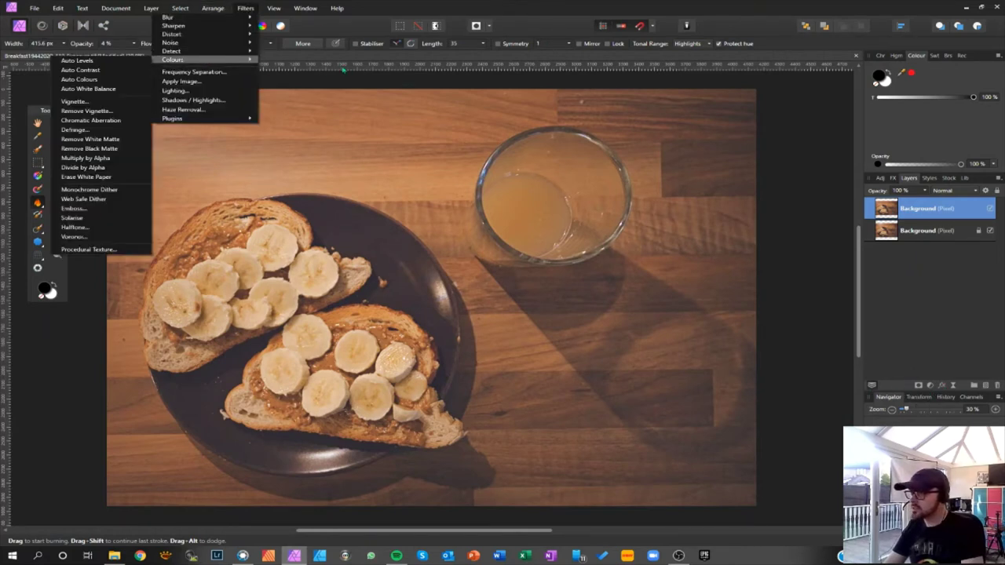
click(99, 100)
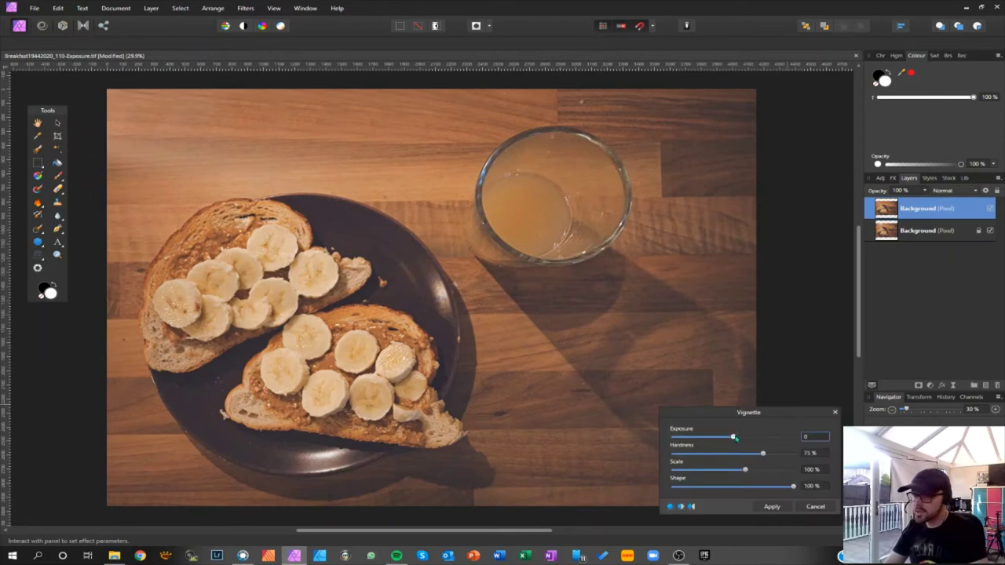
drag(734, 437, 727, 438)
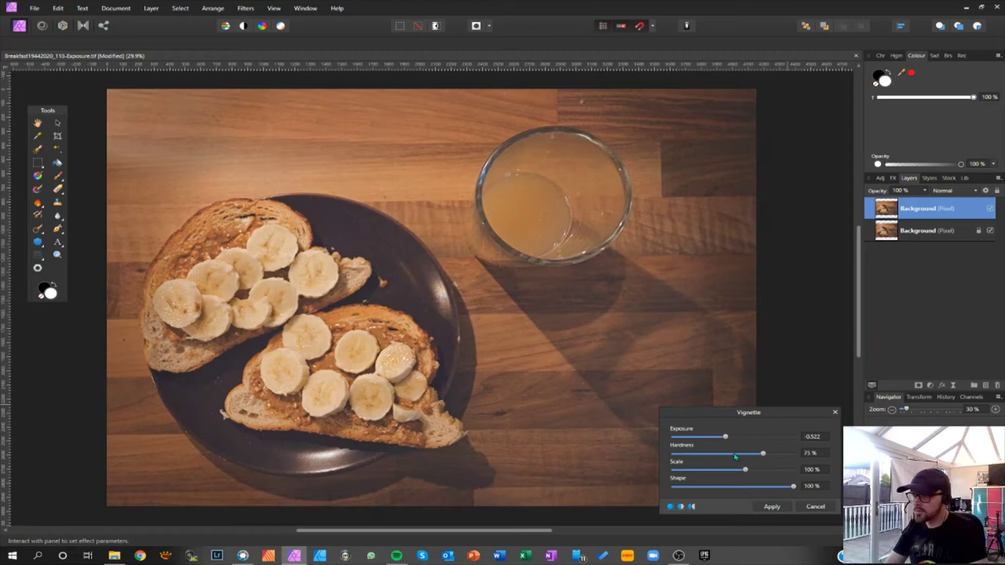
drag(738, 453, 730, 455)
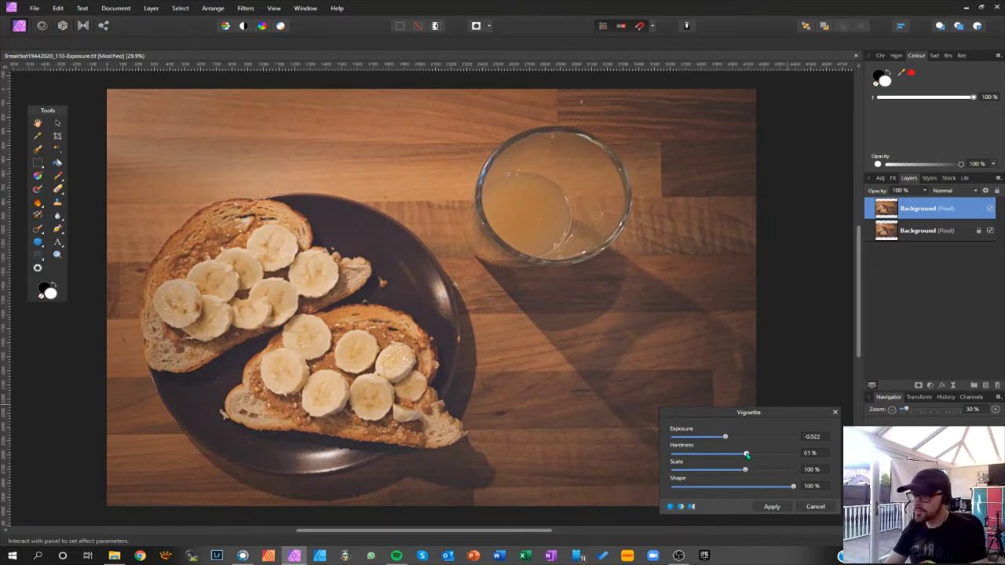
click(820, 506)
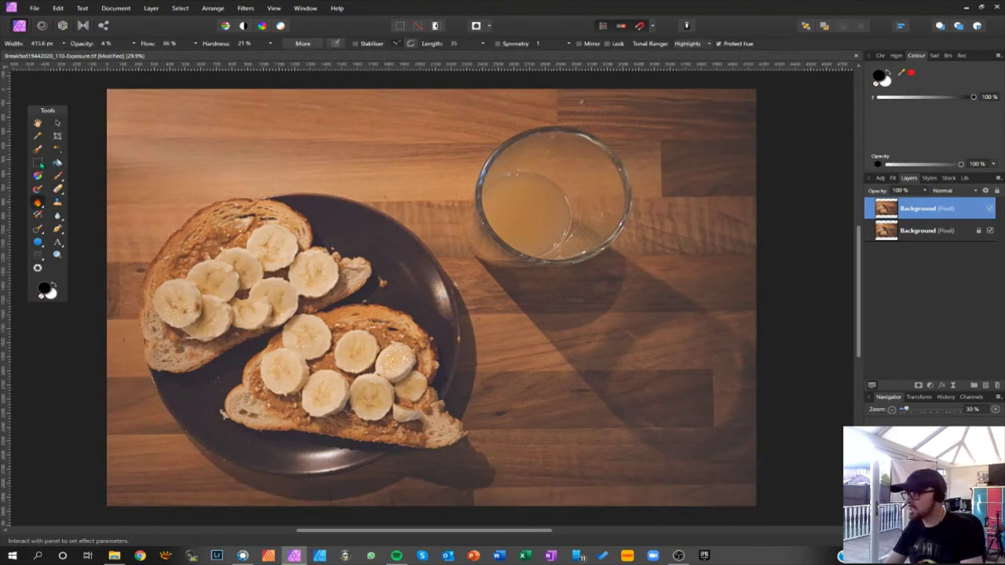
Add a new empty pixel layer, then try a selection over the top toast and clear it.
click(986, 386)
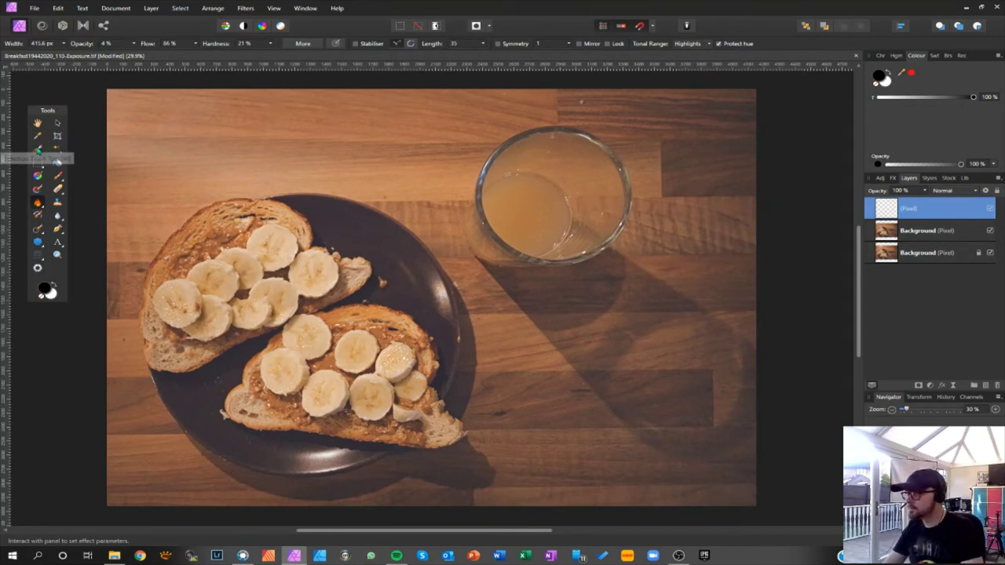
click(37, 149)
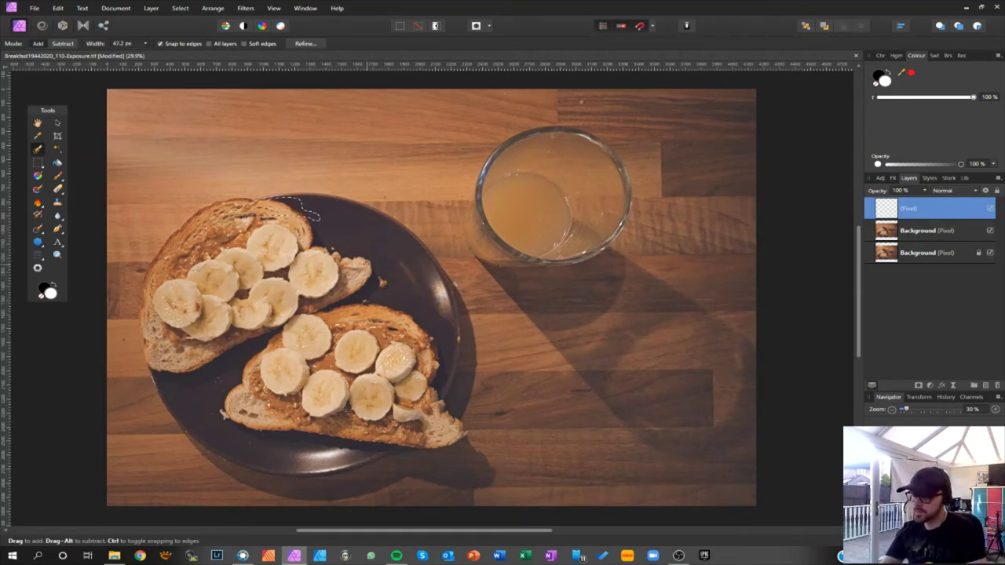
mouse_move(292, 228)
mouse_down()
mouse_move(211, 258)
mouse_move(207, 313)
mouse_move(195, 301)
mouse_move(190, 323)
mouse_move(232, 388)
mouse_move(301, 407)
mouse_move(368, 405)
mouse_move(516, 322)
mouse_move(565, 251)
mouse_move(579, 219)
mouse_move(575, 173)
mouse_move(531, 170)
mouse_move(597, 190)
mouse_move(656, 265)
mouse_move(691, 359)
mouse_move(677, 407)
mouse_move(651, 376)
mouse_move(610, 283)
mouse_move(462, 282)
mouse_move(472, 224)
mouse_move(177, 153)
mouse_move(267, 117)
mouse_move(359, 108)
mouse_move(253, 125)
mouse_move(194, 149)
mouse_move(544, 76)
mouse_move(617, 68)
mouse_move(691, 77)
mouse_move(765, 110)
mouse_move(789, 148)
mouse_move(730, 119)
mouse_move(798, 216)
mouse_move(765, 384)
mouse_move(767, 429)
mouse_move(721, 501)
mouse_move(618, 517)
mouse_move(652, 486)
mouse_move(693, 487)
mouse_move(734, 450)
mouse_move(693, 423)
mouse_move(709, 398)
mouse_up()
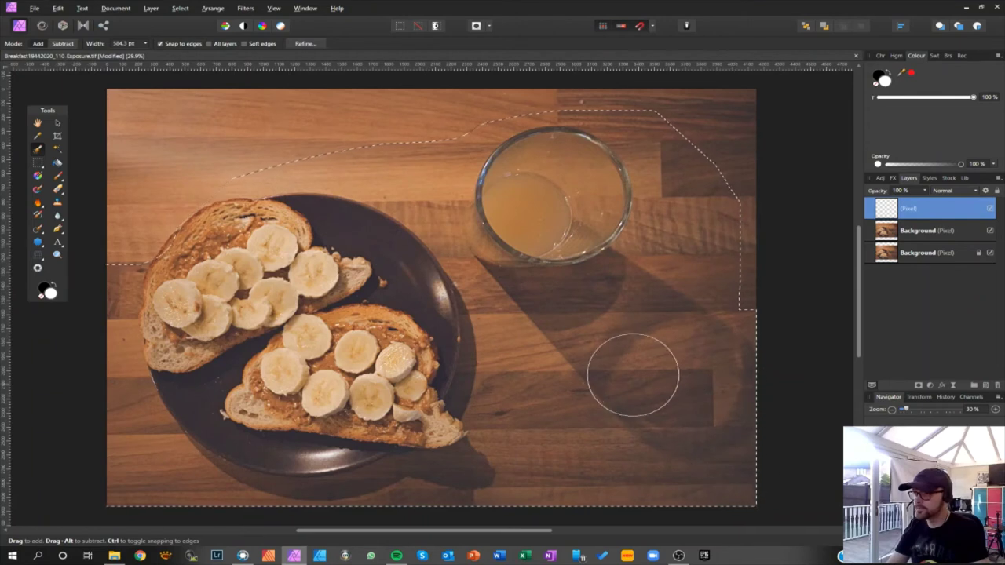
key(ctrl+d)
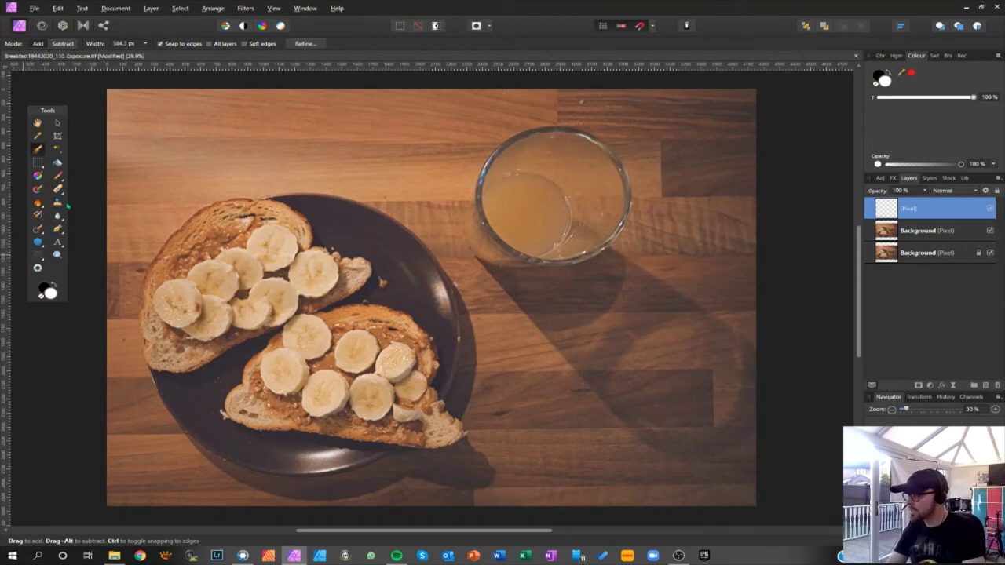
Choose the Flood Fill Tool from the brush tool groups.
click(38, 229)
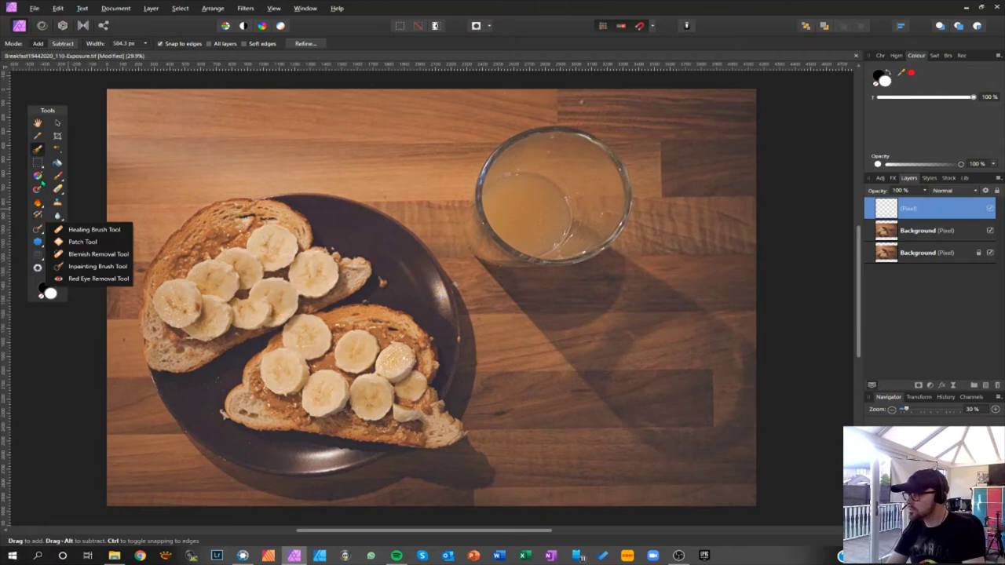
click(57, 176)
click(58, 163)
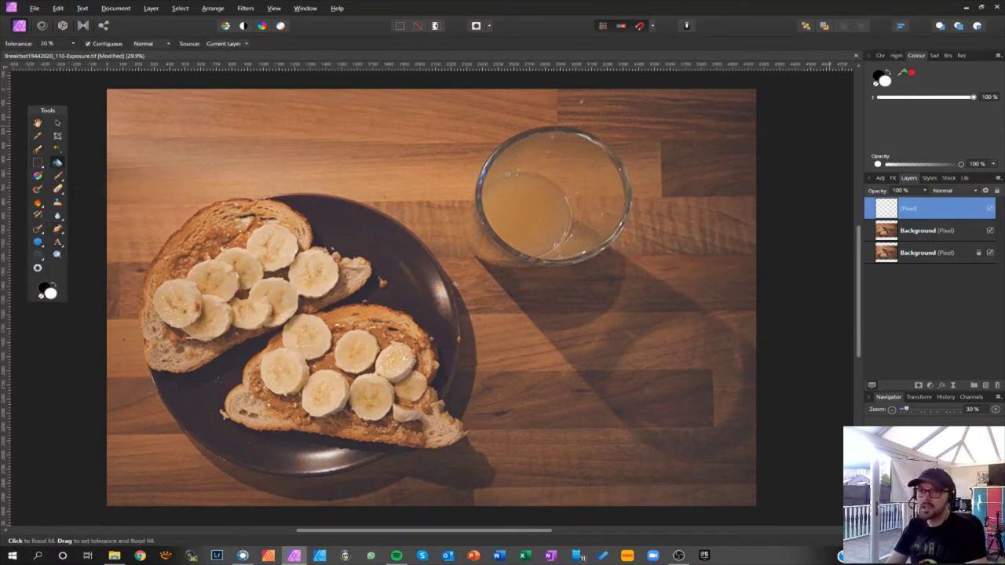
Fill the new layer with black and fade it to about 18% opacity.
key(x)
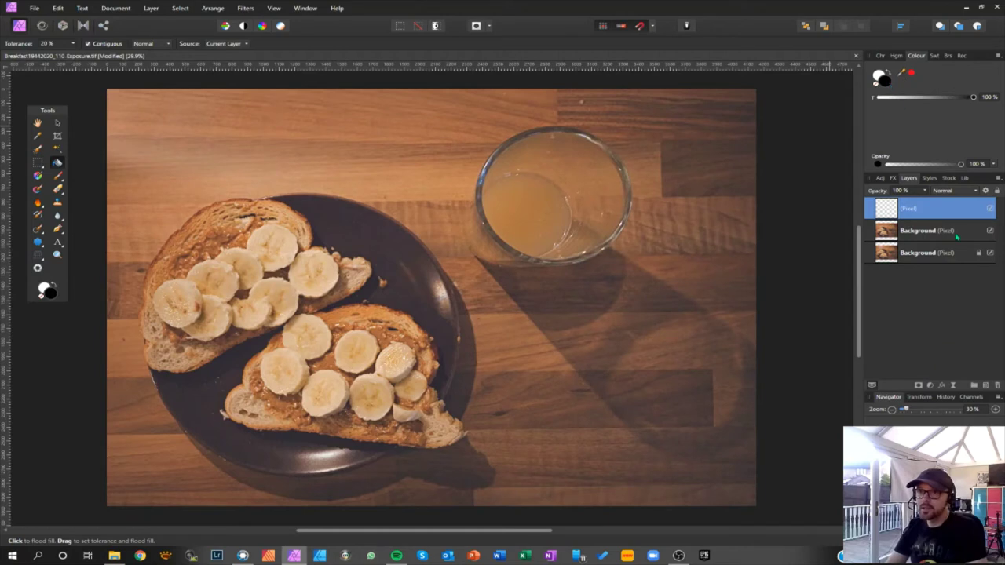
click(613, 282)
click(923, 190)
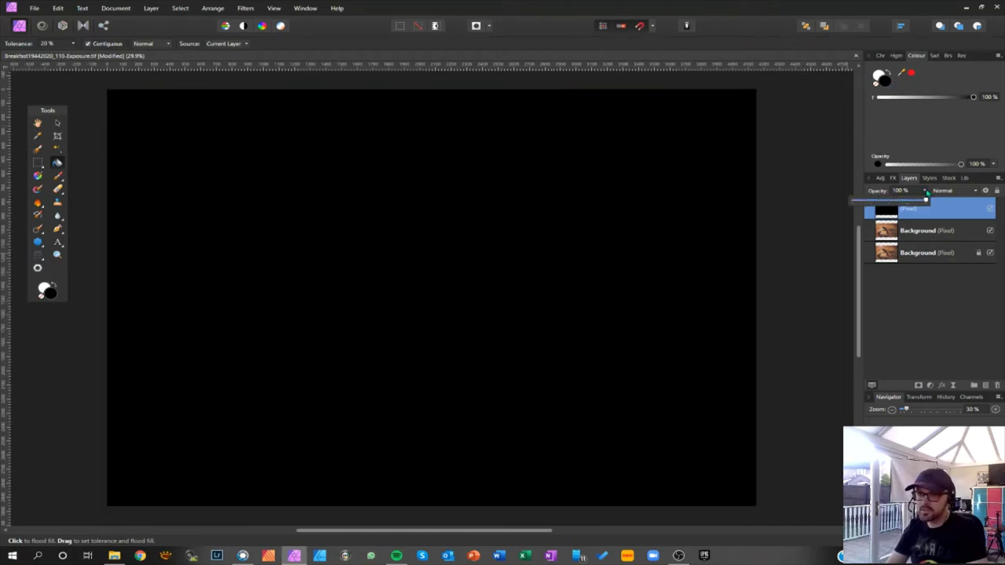
drag(925, 202, 868, 210)
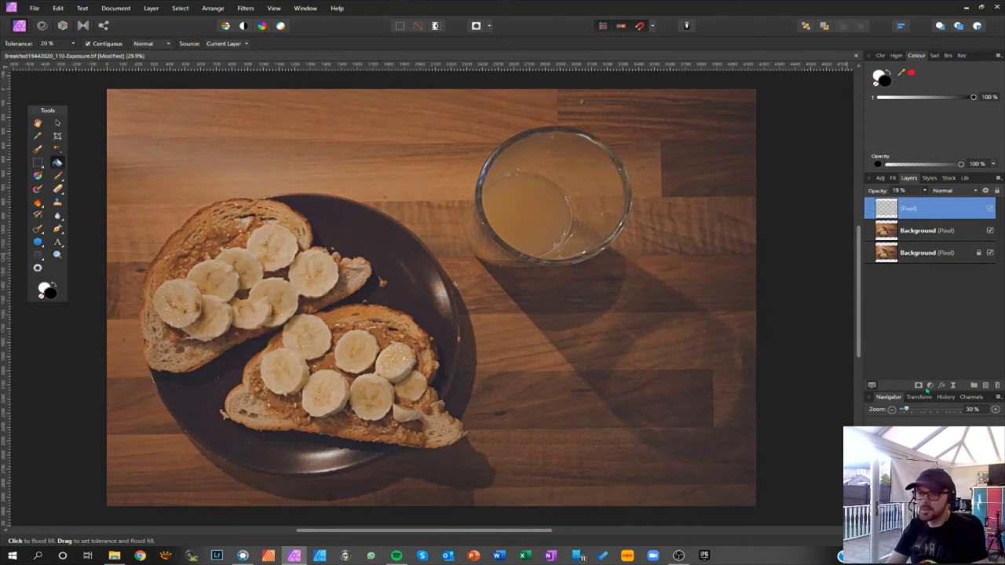
Add a black mask and paint white on it over the top-left wood and above the toast.
click(941, 384)
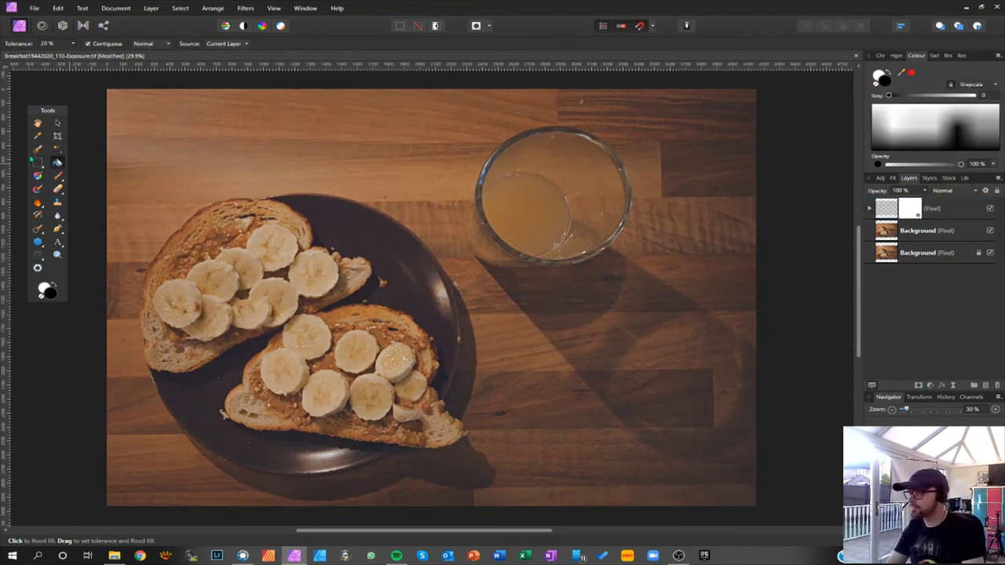
key(ctrl+z)
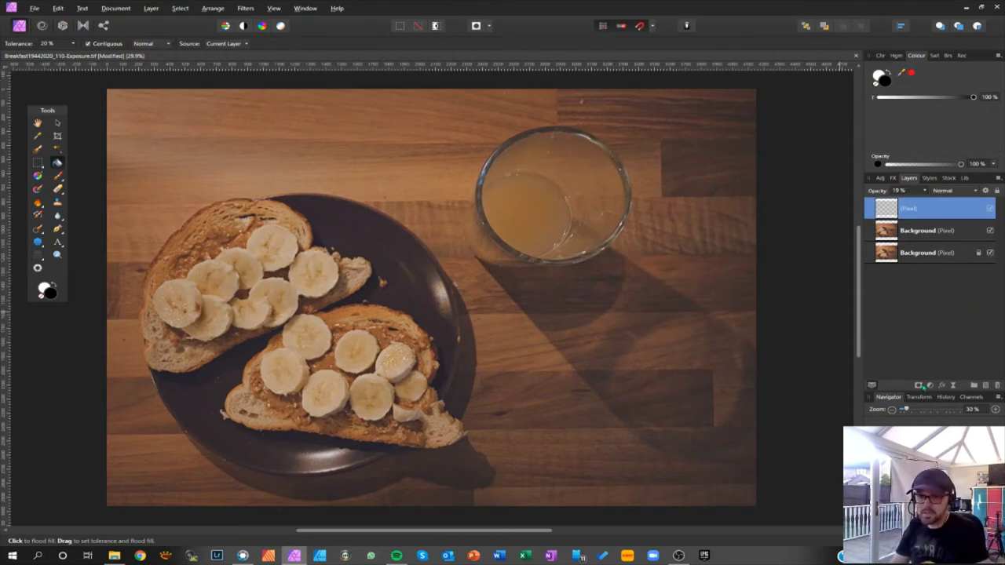
click(918, 385)
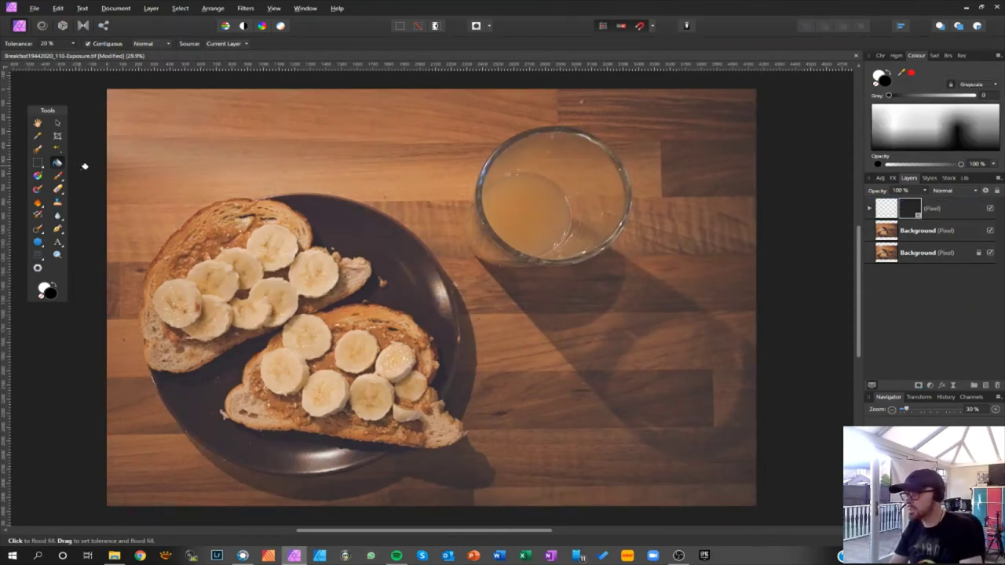
click(57, 176)
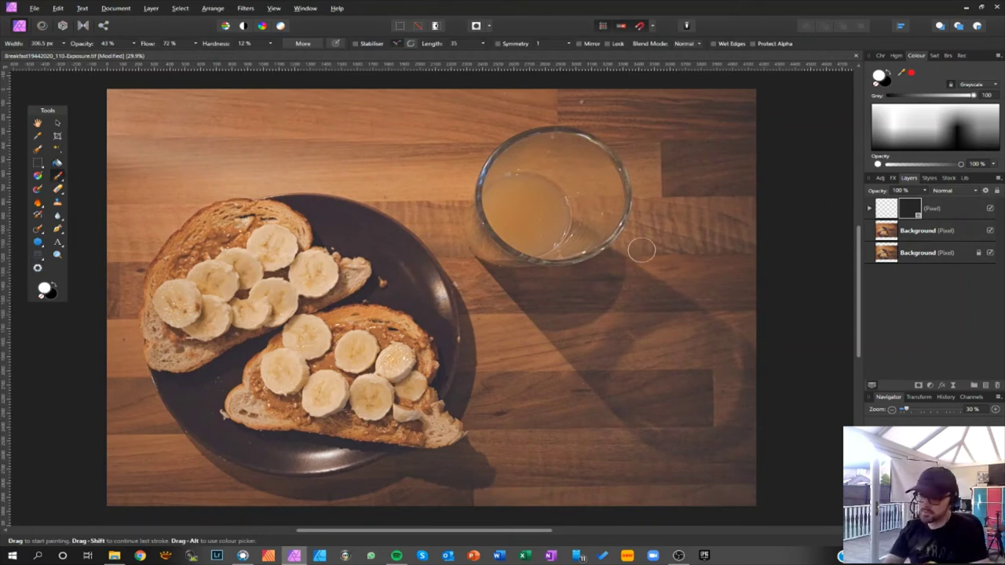
key(bracketright)
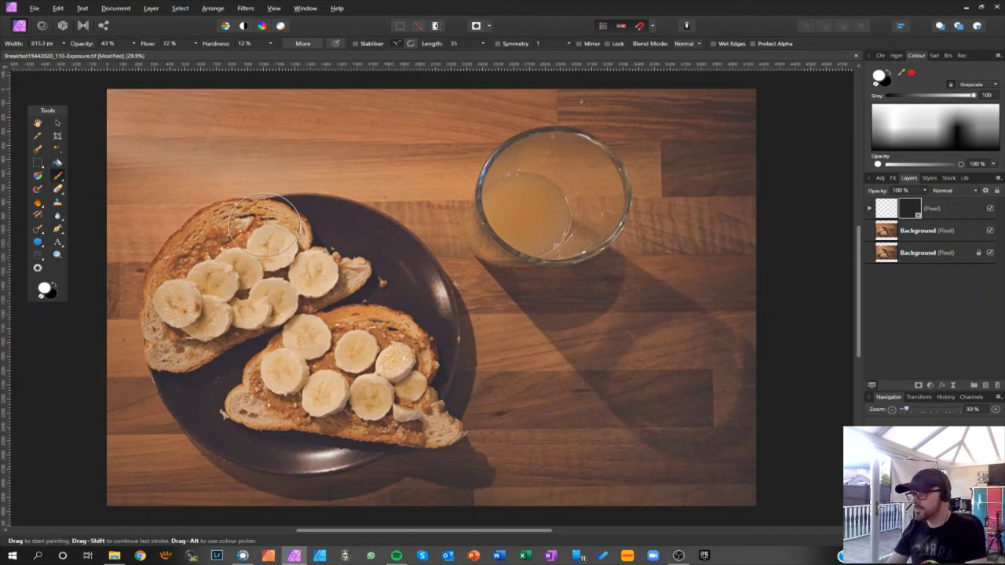
mouse_move(149, 188)
mouse_down()
mouse_move(193, 140)
mouse_move(271, 116)
mouse_move(149, 166)
mouse_move(263, 111)
mouse_move(115, 157)
mouse_move(191, 88)
mouse_move(123, 115)
mouse_move(135, 197)
mouse_move(314, 148)
mouse_move(223, 169)
mouse_move(264, 155)
mouse_move(491, 112)
mouse_move(397, 116)
mouse_move(584, 94)
mouse_move(393, 109)
mouse_move(461, 111)
mouse_move(195, 139)
mouse_move(159, 153)
mouse_move(354, 111)
mouse_move(145, 143)
mouse_move(281, 131)
mouse_up()
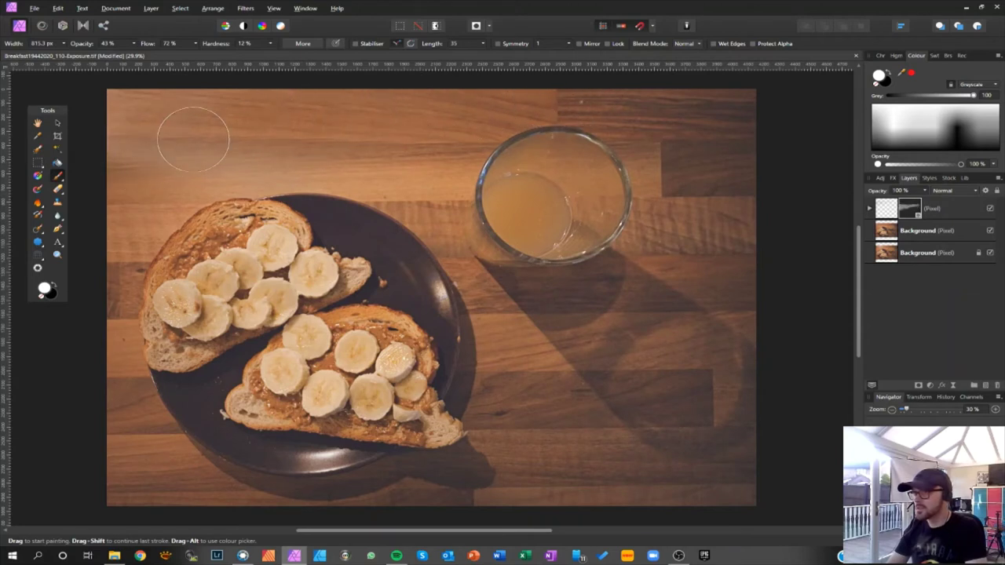
mouse_move(193, 139)
mouse_down()
mouse_move(293, 114)
mouse_move(177, 132)
mouse_move(181, 111)
mouse_move(110, 140)
mouse_move(146, 121)
mouse_move(163, 152)
mouse_move(111, 223)
mouse_move(195, 150)
mouse_move(179, 166)
mouse_move(283, 141)
mouse_move(191, 179)
mouse_move(331, 132)
mouse_move(305, 137)
mouse_move(508, 103)
mouse_move(444, 122)
mouse_move(172, 159)
mouse_move(223, 138)
mouse_move(121, 194)
mouse_move(128, 252)
mouse_move(117, 337)
mouse_move(101, 290)
mouse_move(130, 228)
mouse_move(221, 165)
mouse_move(278, 149)
mouse_up()
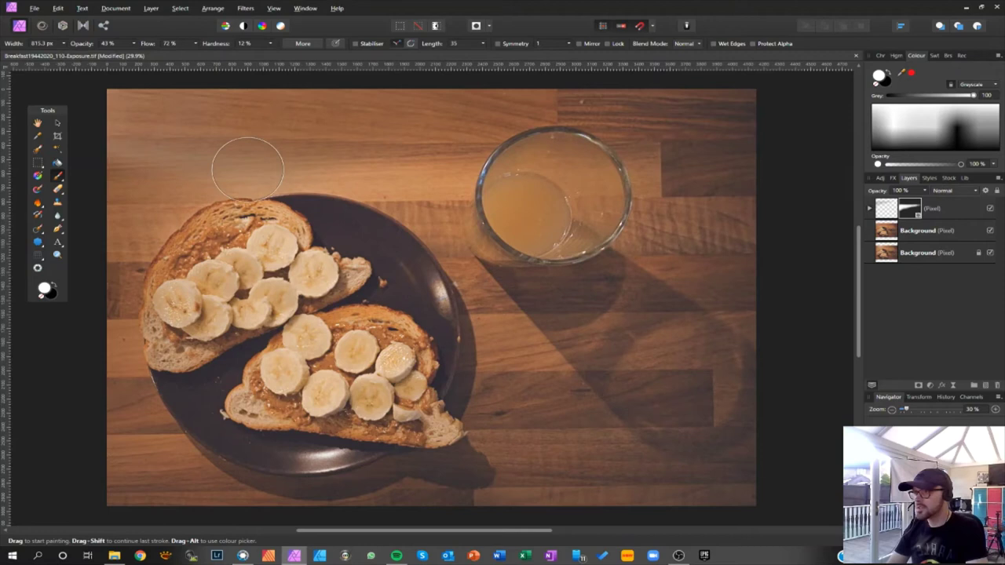
mouse_move(384, 135)
mouse_down()
mouse_move(320, 148)
mouse_move(527, 96)
mouse_move(186, 129)
mouse_move(250, 113)
mouse_move(121, 148)
mouse_move(148, 107)
mouse_move(117, 119)
mouse_move(104, 166)
mouse_move(172, 118)
mouse_move(235, 101)
mouse_move(147, 136)
mouse_move(240, 103)
mouse_move(151, 153)
mouse_move(315, 103)
mouse_move(209, 153)
mouse_move(469, 98)
mouse_move(331, 121)
mouse_move(455, 114)
mouse_move(339, 155)
mouse_move(416, 171)
mouse_move(338, 176)
mouse_move(460, 166)
mouse_move(434, 177)
mouse_move(522, 102)
mouse_move(603, 95)
mouse_move(483, 114)
mouse_move(386, 163)
mouse_up()
mouse_move(237, 160)
mouse_down()
mouse_move(101, 175)
mouse_move(139, 121)
mouse_move(181, 103)
mouse_up()
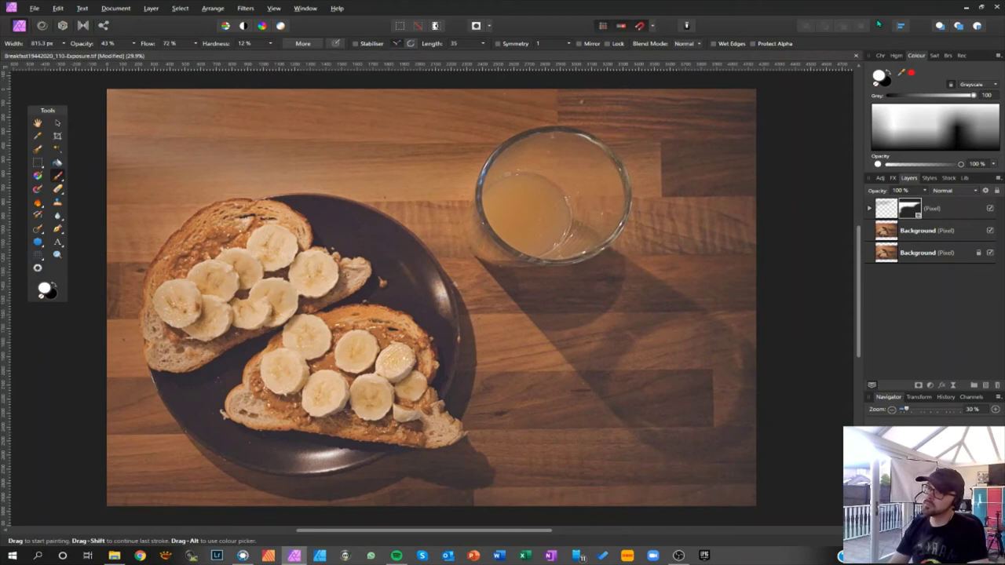
Zoom to view the whole photo and compare it against Exposure X5.
key(ctrl+minus)
key(ctrl+minus)
key(ctrl+plus)
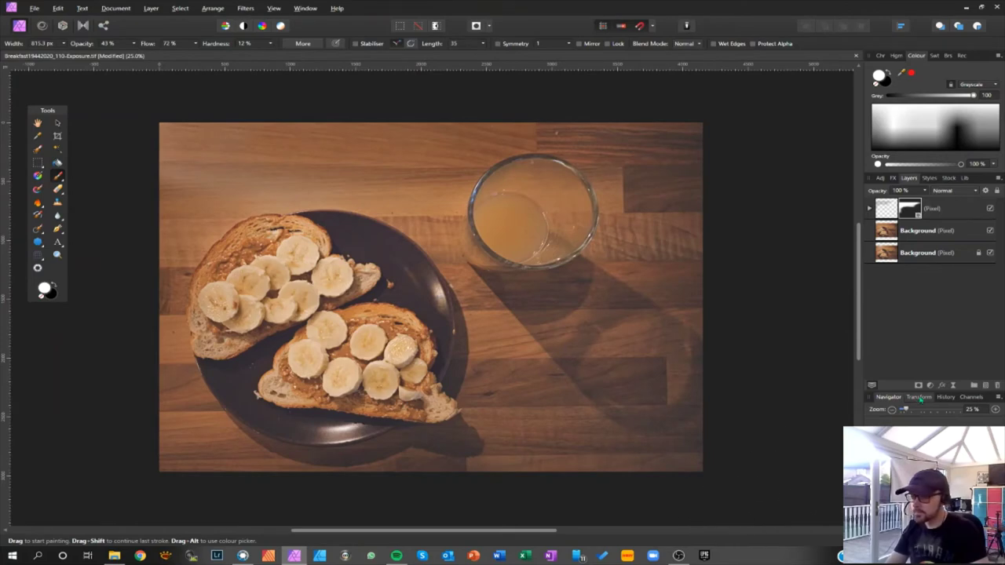
key(alt+Tab)
key(alt+Tab)
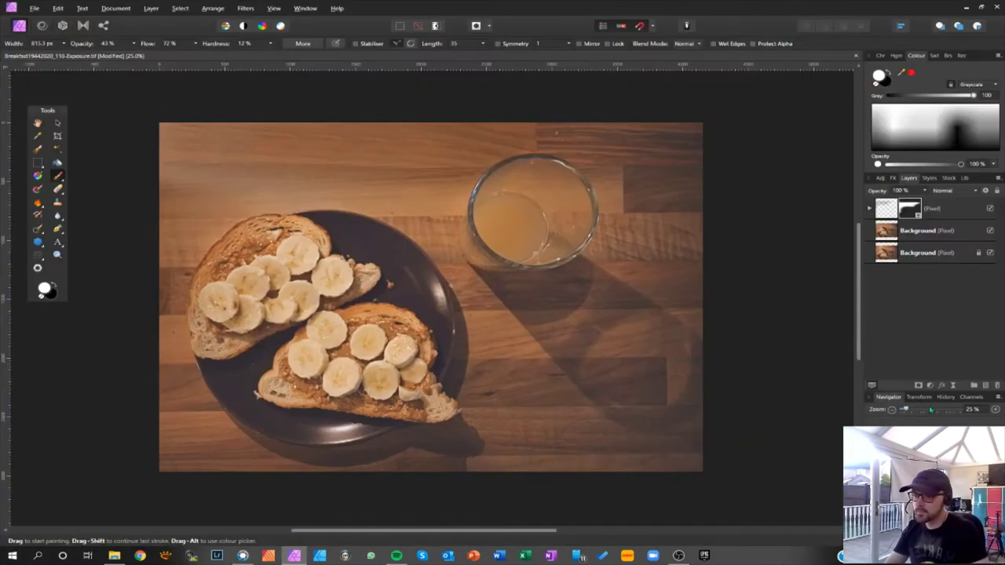
key(alt+Tab)
Widen the breakfast photo's crop in Exposure X5 to include more table.
key(c)
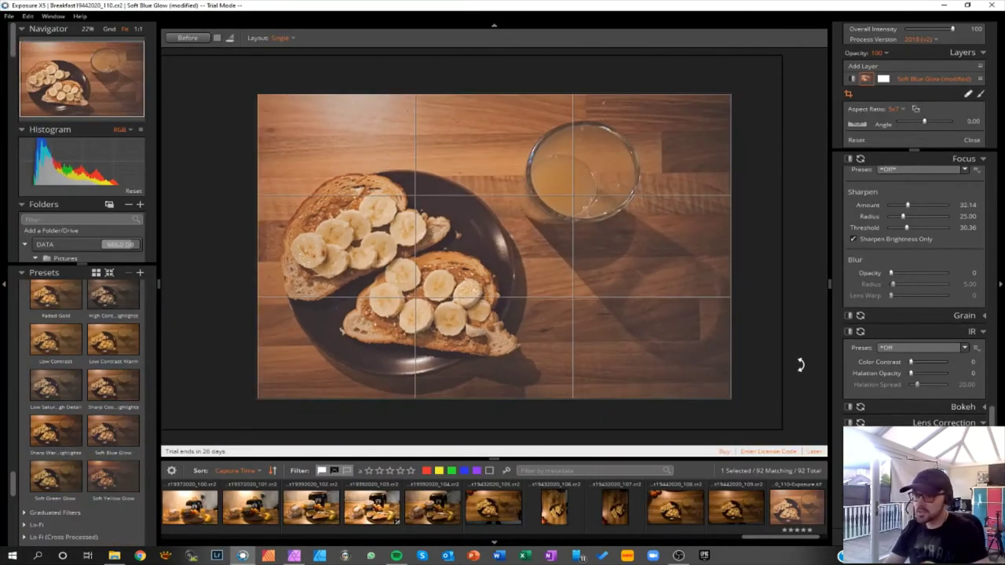
drag(734, 334, 751, 335)
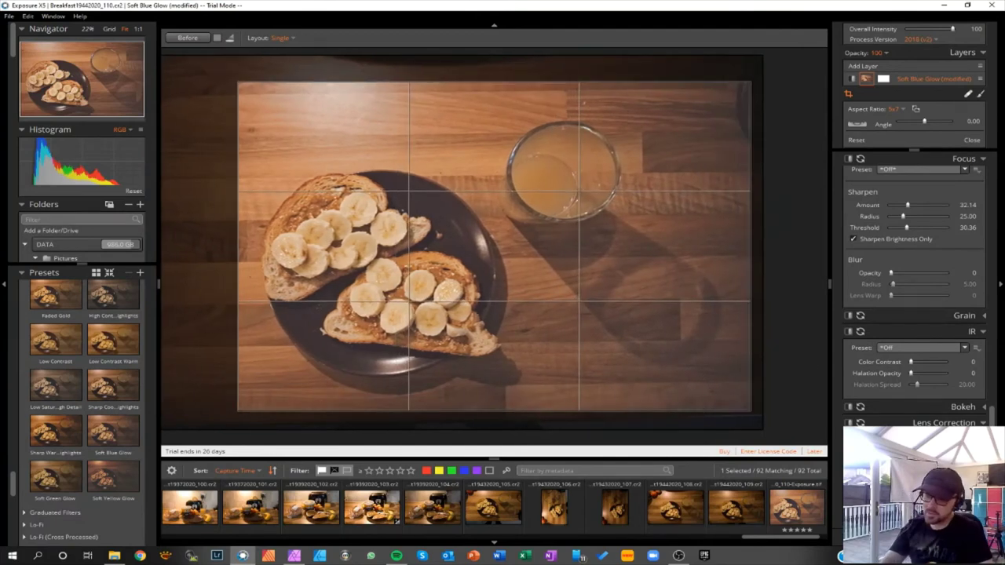
key(Return)
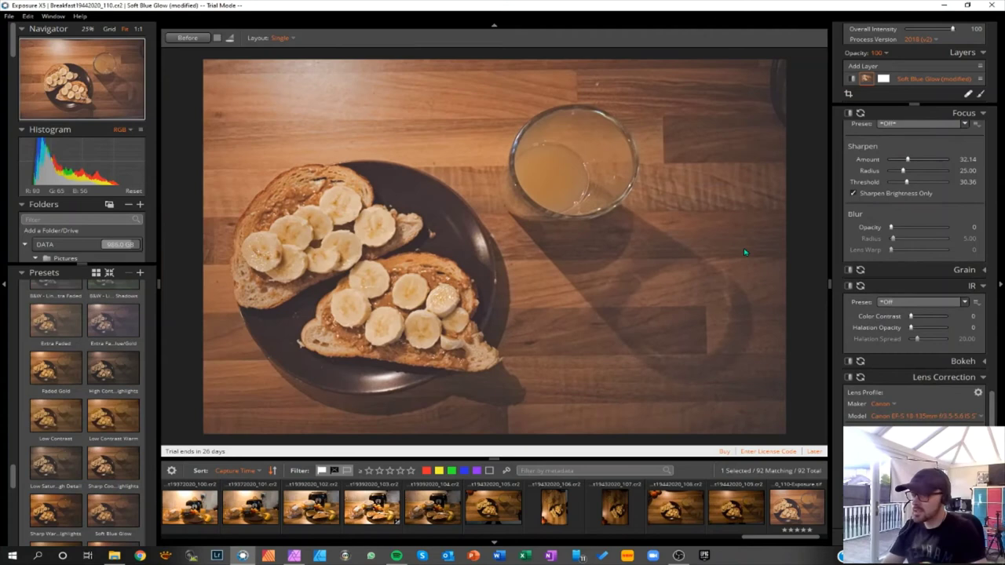
Close the Affinity Photo document without saving changes.
key(alt+Tab)
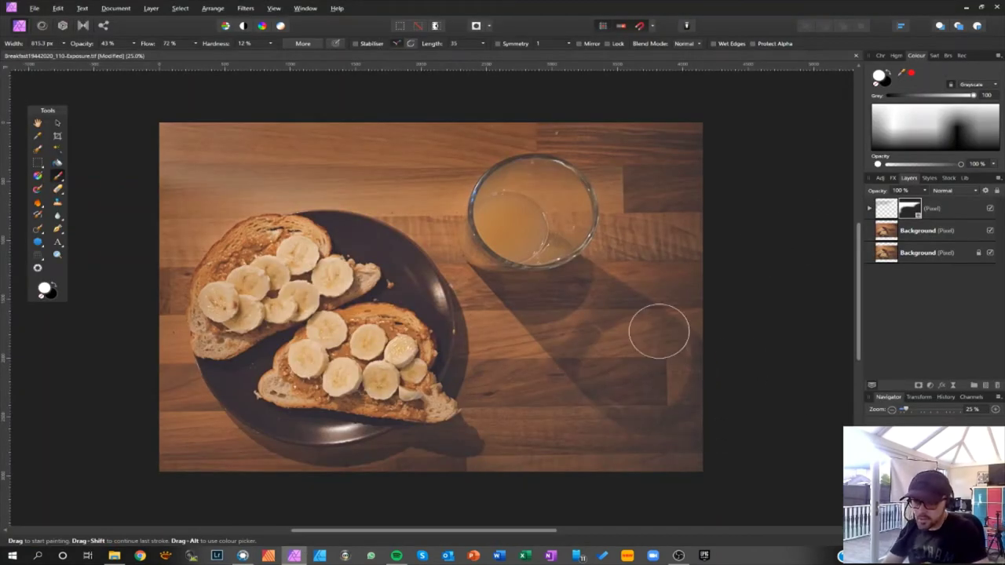
click(856, 55)
click(499, 285)
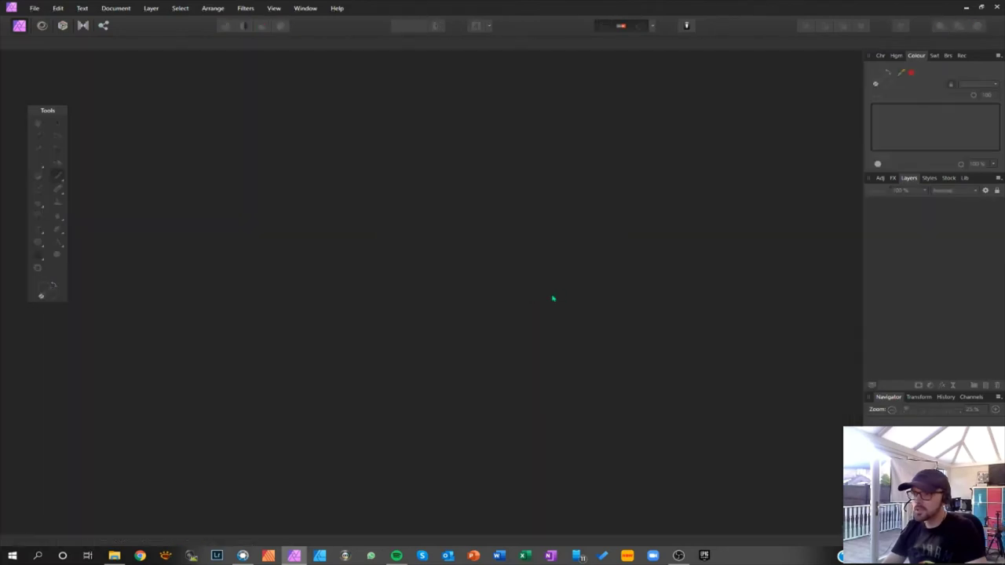
Send a fresh edited copy of the photo from Exposure X5 to Affinity Photo.
key(alt+Tab)
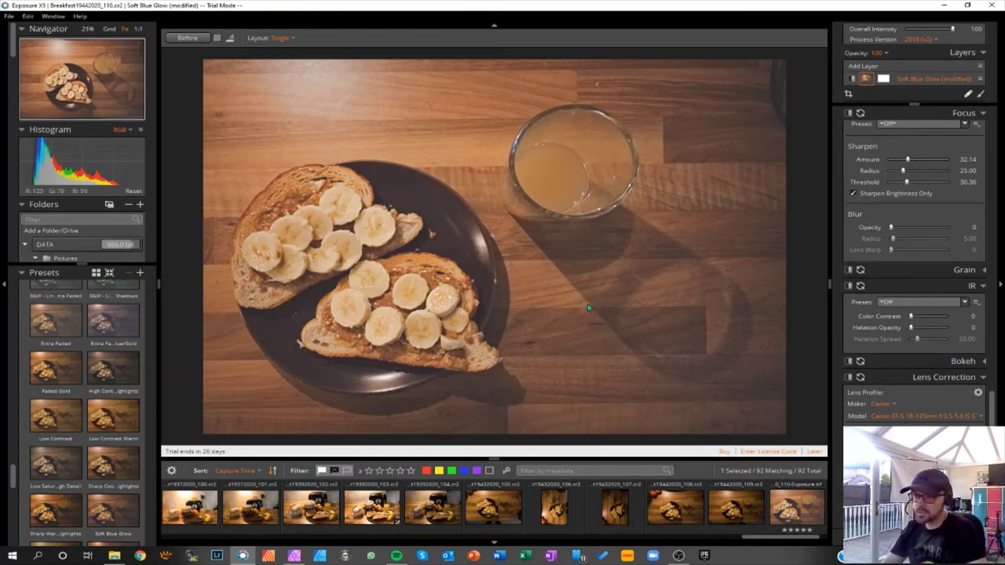
right_click(394, 108)
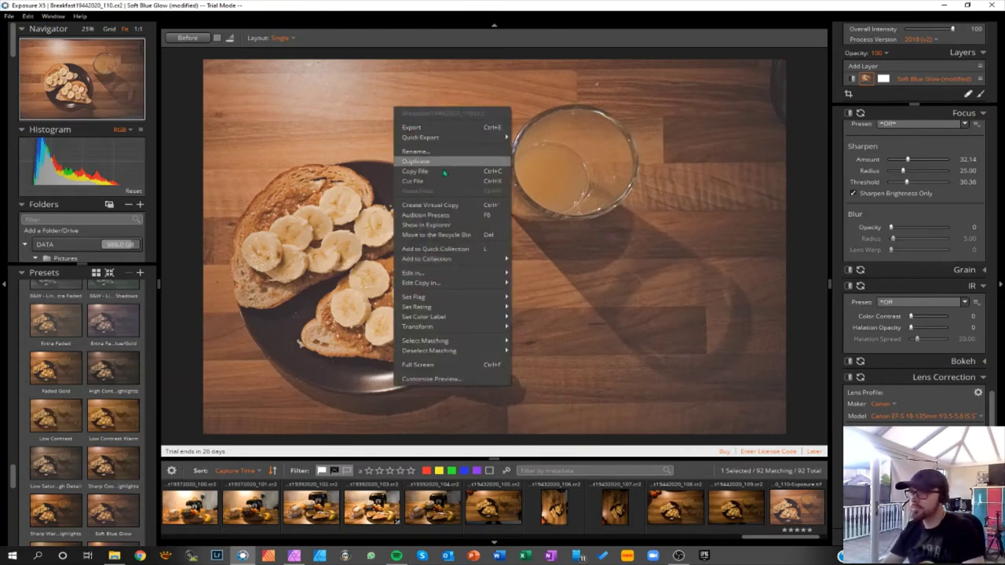
mouse_move(492, 284)
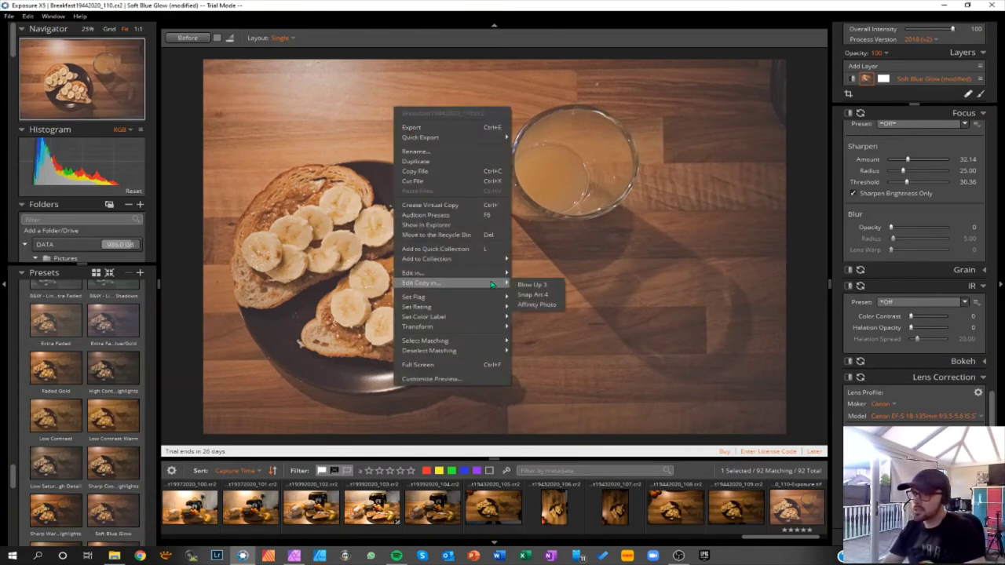
click(541, 305)
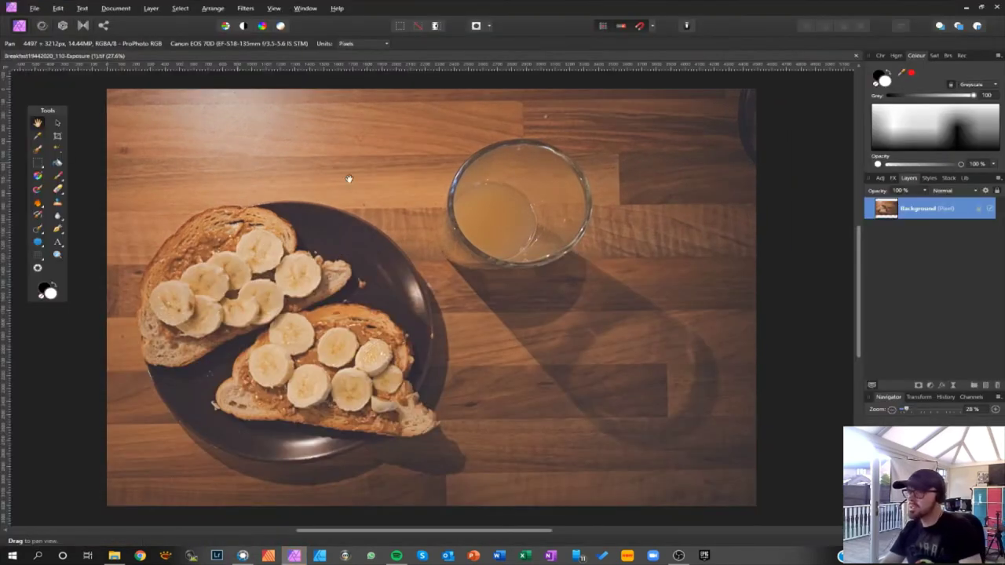
Duplicate the Background layer with Ctrl+J, then switch to the Burn Brush for the tabletop highlights.
key(ctrl+j)
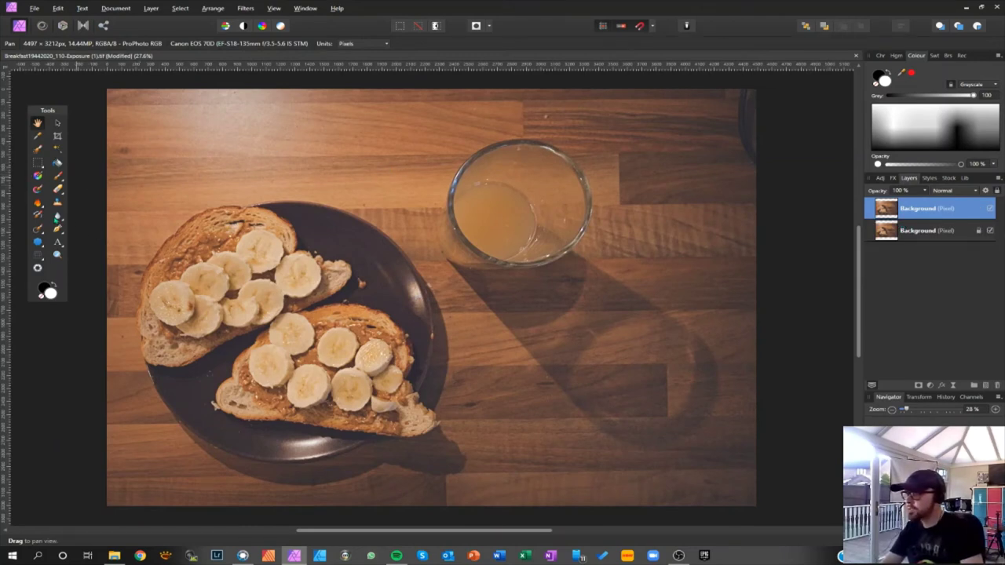
key(s)
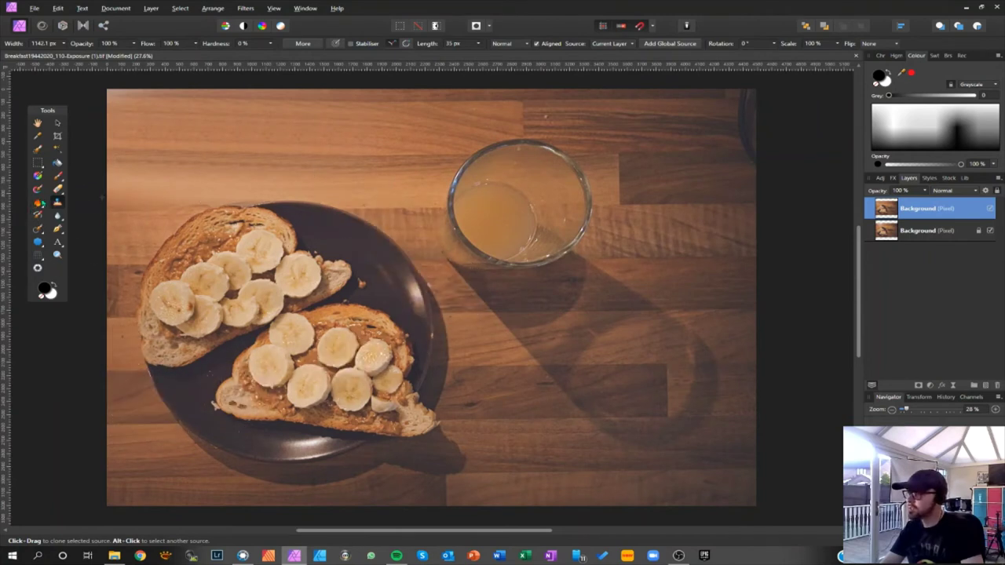
click(38, 203)
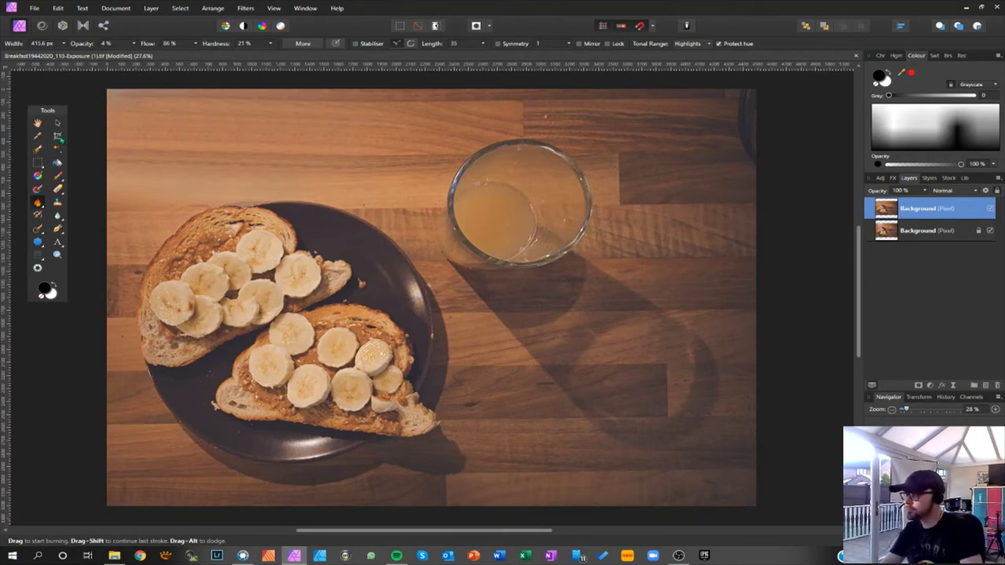
Crop a thin strip off the top and right at Original Ratio, giving 4354 × 3110 px.
click(57, 136)
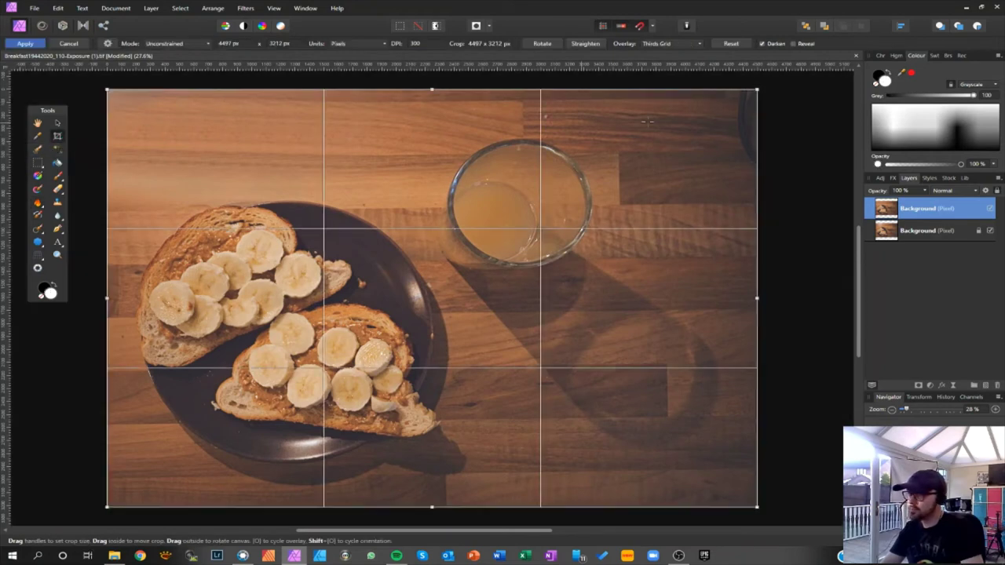
drag(757, 89, 734, 103)
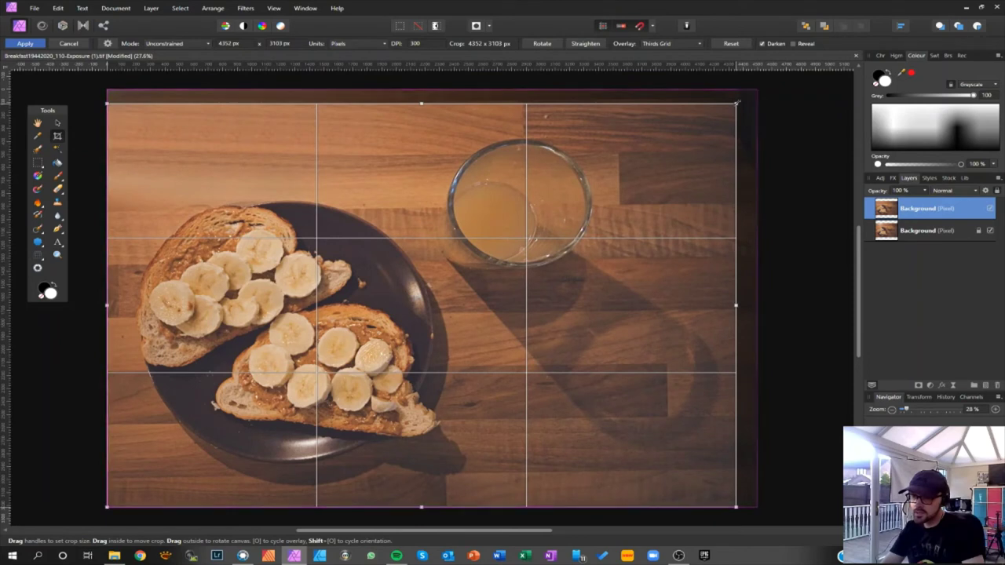
click(196, 45)
click(172, 66)
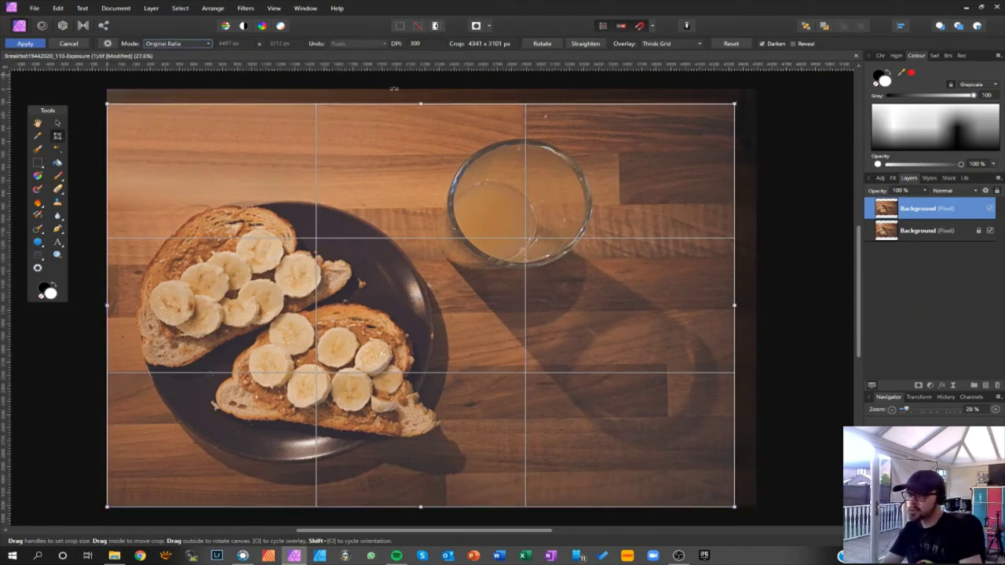
drag(734, 103, 740, 119)
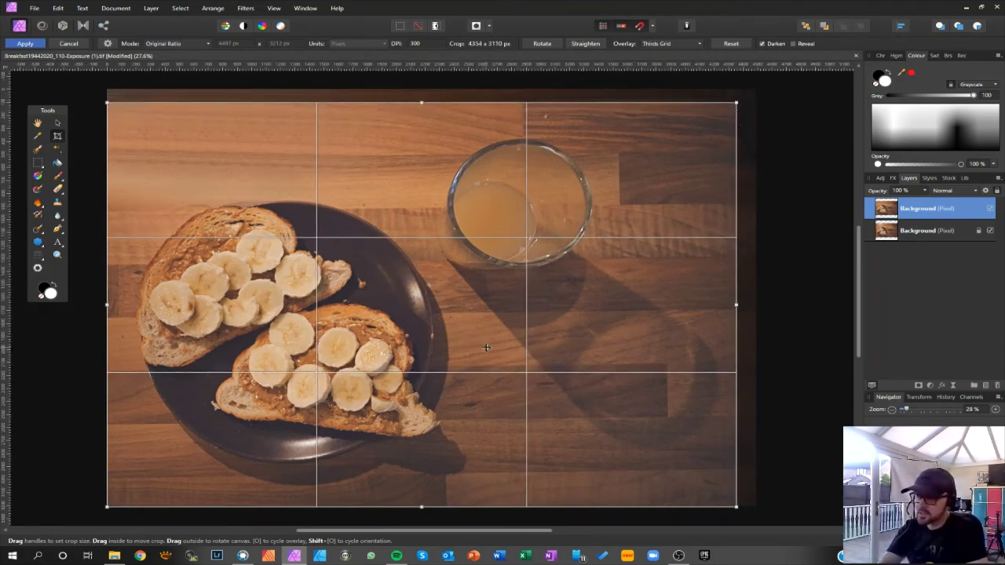
key(Return)
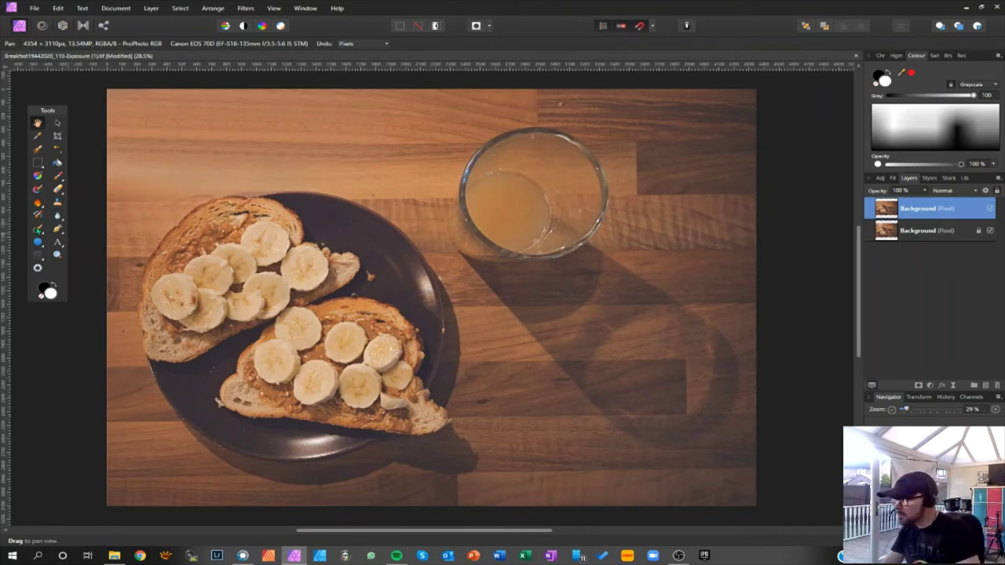
Inpaint away the small spot beside the plate's rim with a smaller brush.
key(j)
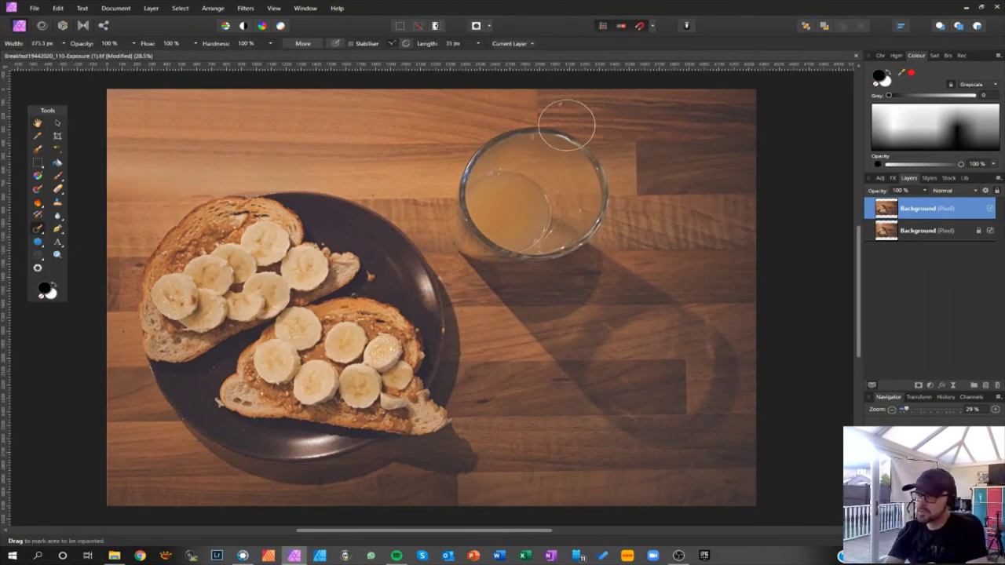
key(bracketleft)
key(bracketleft)
key(bracketleft)
key(bracketleft)
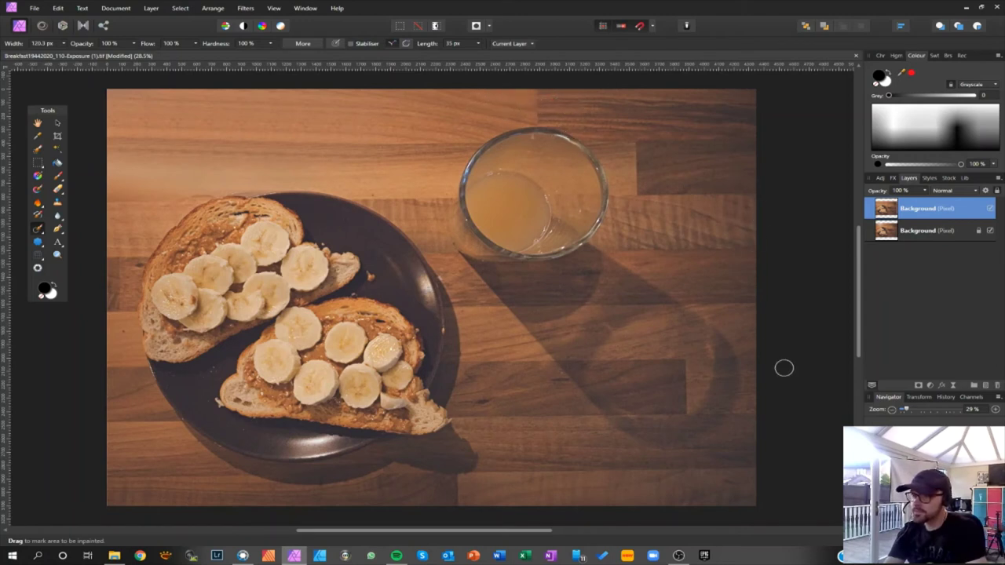
drag(439, 277, 444, 278)
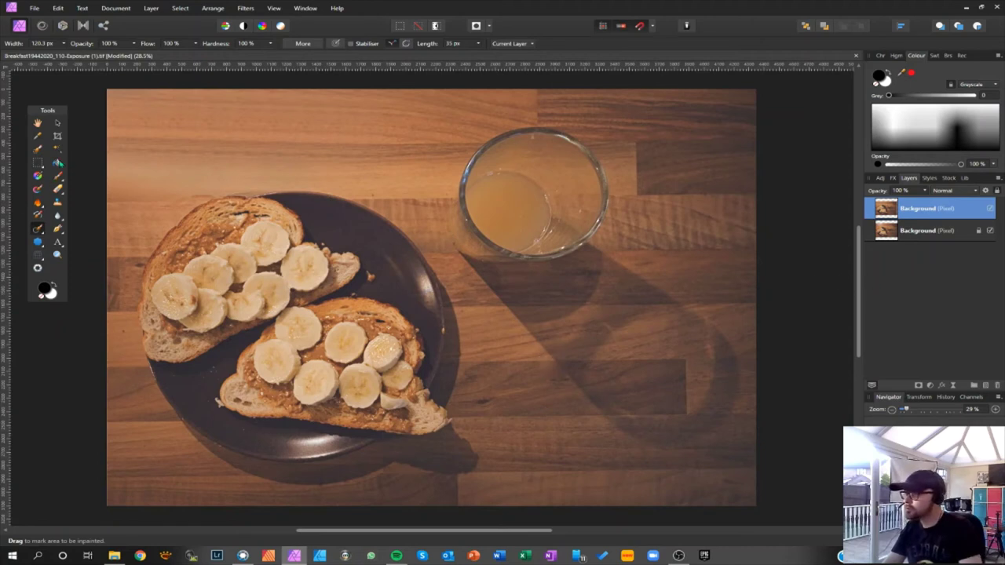
Add a new pixel layer and set up a black Paint Brush at 9% opacity.
click(986, 384)
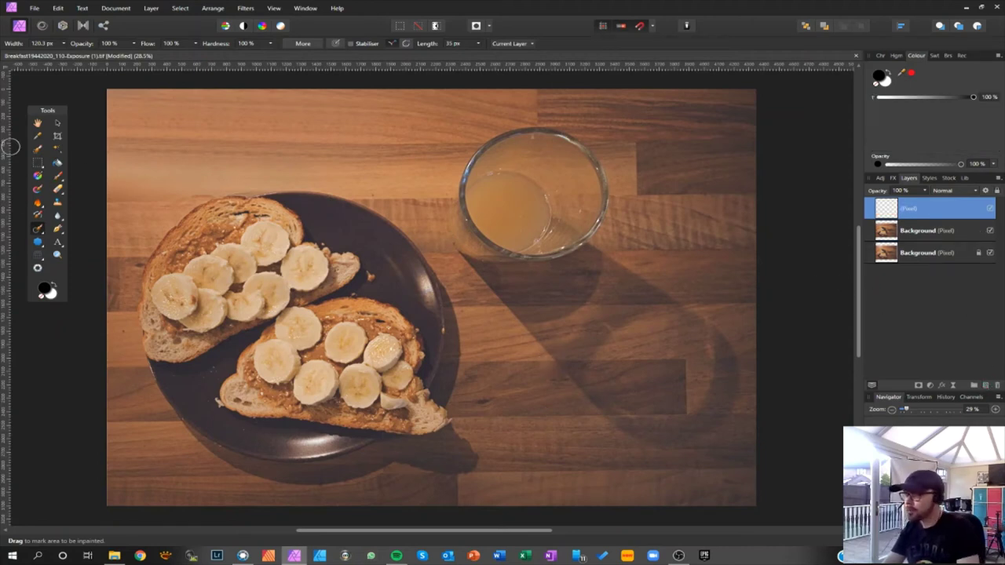
click(59, 162)
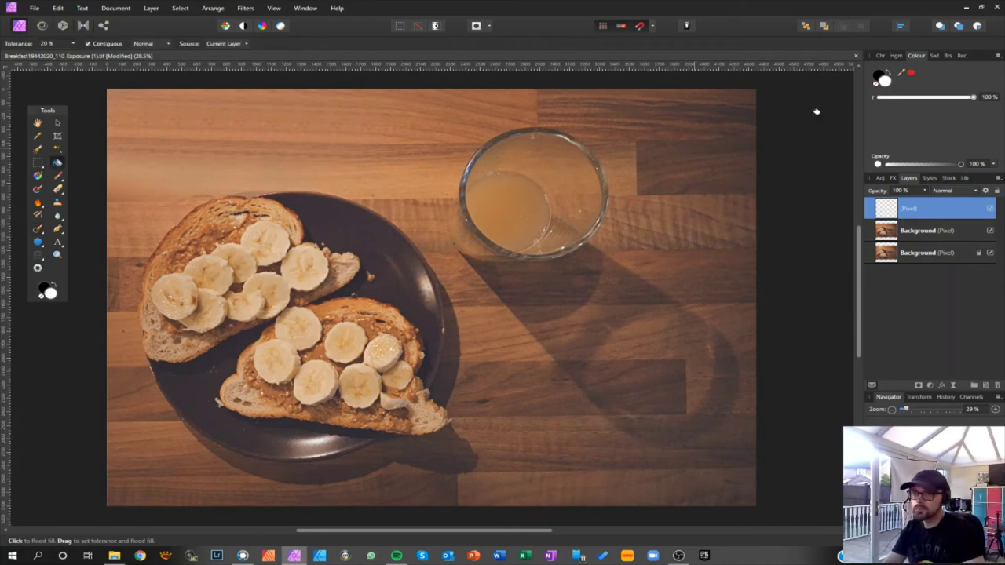
click(893, 73)
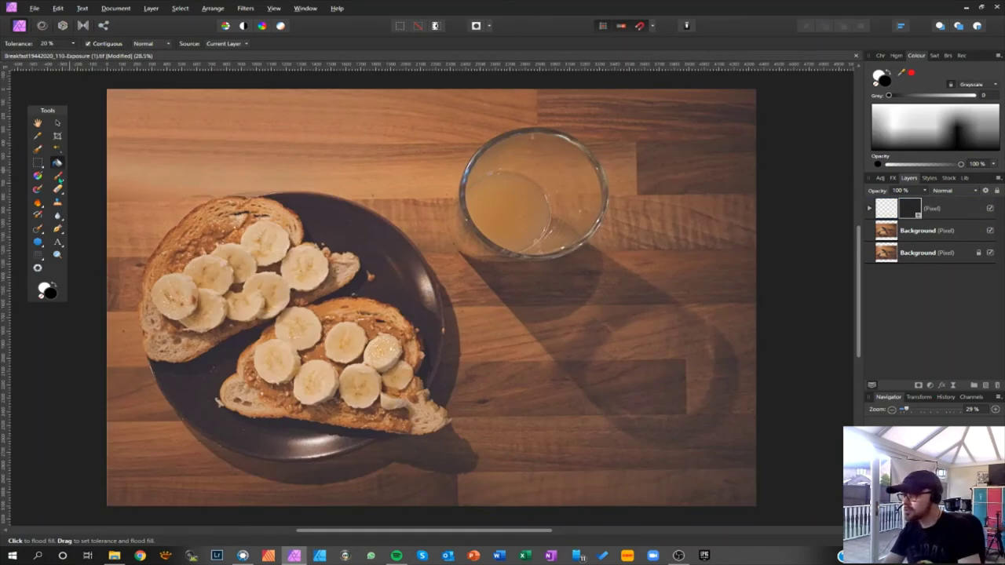
click(58, 177)
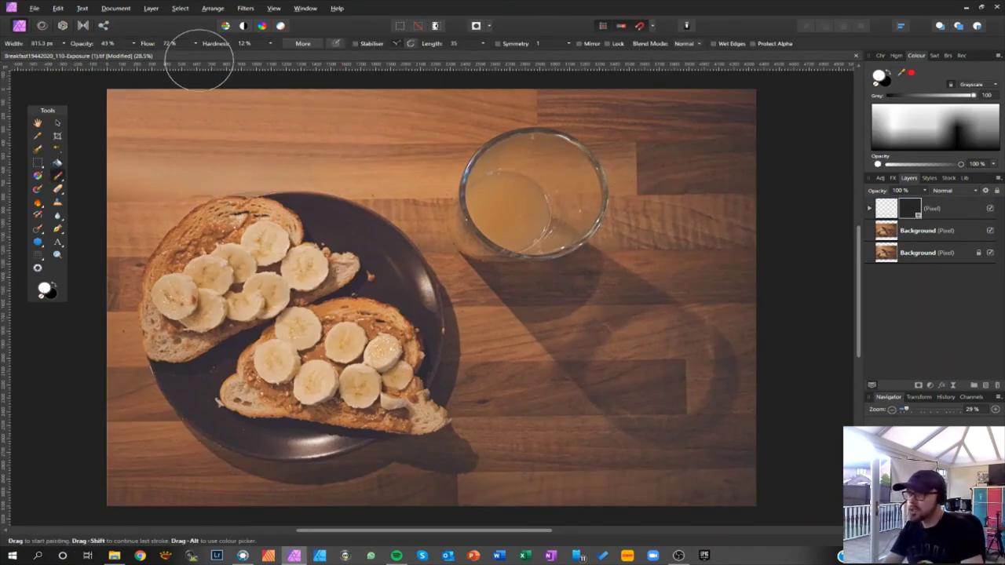
click(133, 44)
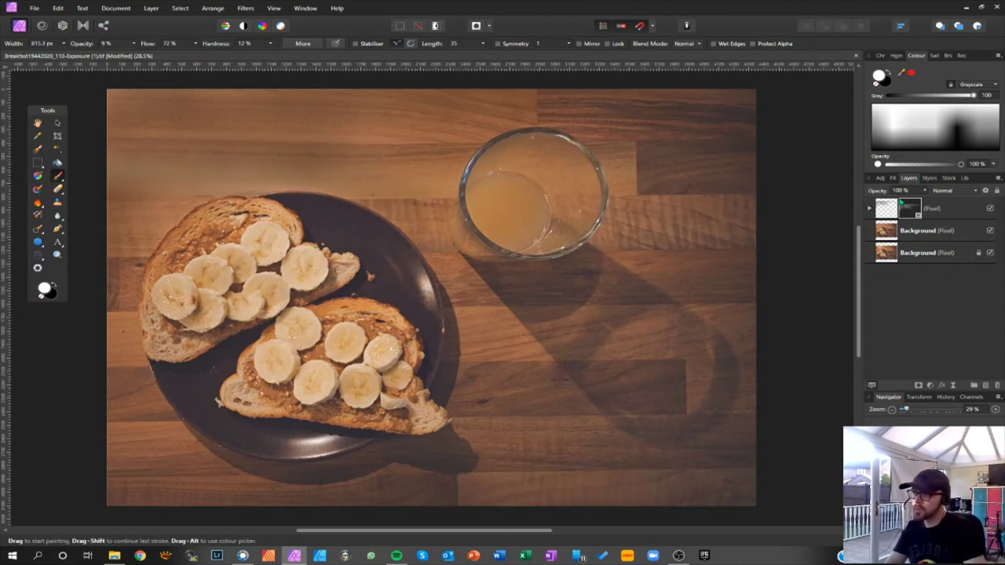
Fade the dark overlay layer's opacity further and select the top painted layer.
click(925, 190)
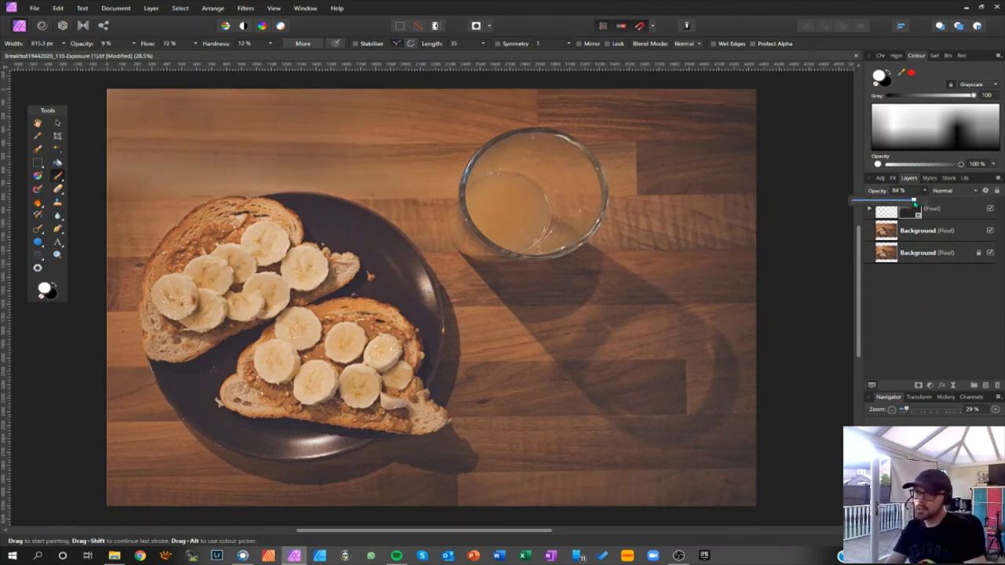
mouse_move(918, 202)
mouse_down()
mouse_move(870, 201)
mouse_move(888, 201)
mouse_up()
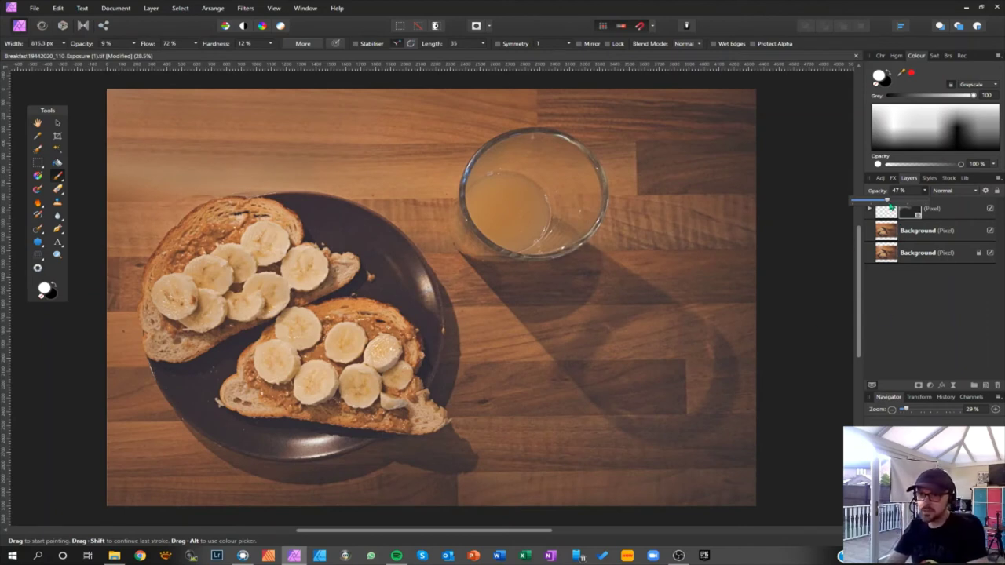
drag(876, 201, 871, 201)
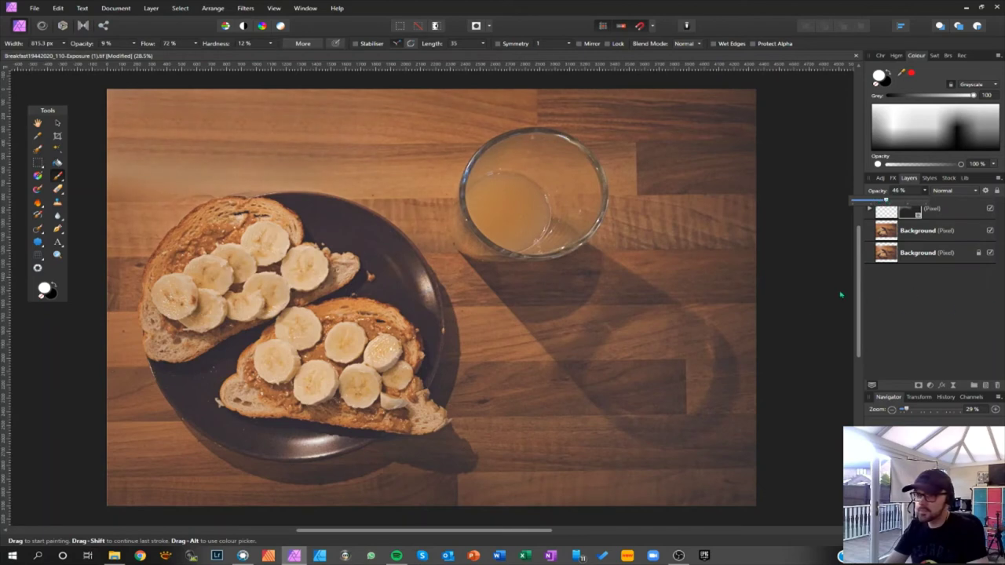
click(945, 210)
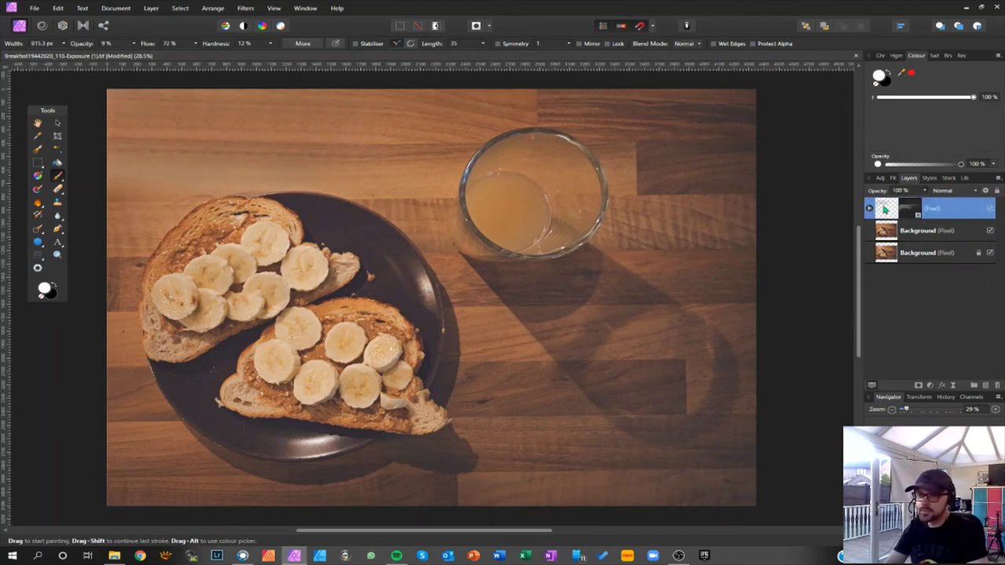
Merge Visible from the top layer, then toggle the merged layer off and on to compare.
right_click(889, 210)
click(804, 343)
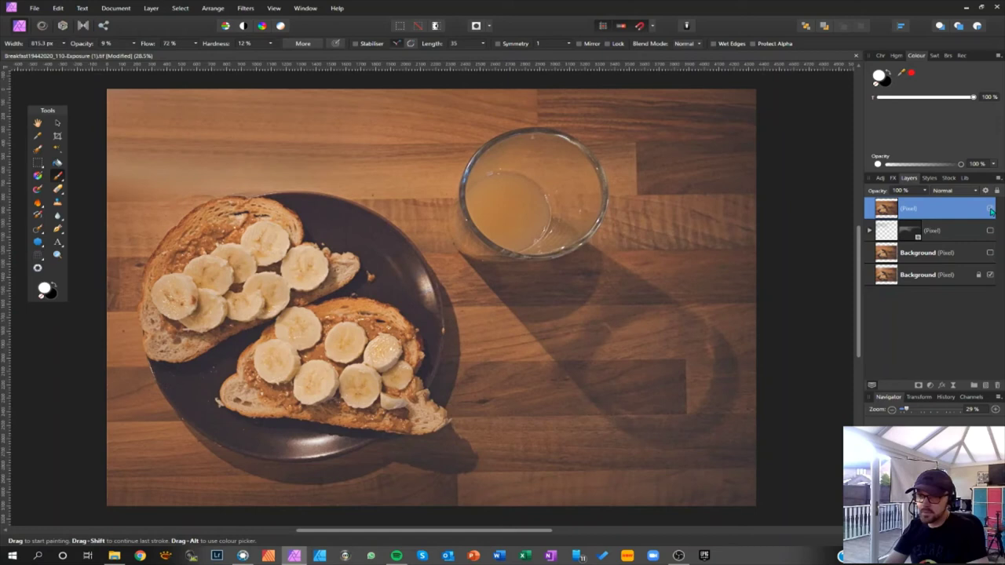
click(990, 209)
click(991, 210)
click(991, 209)
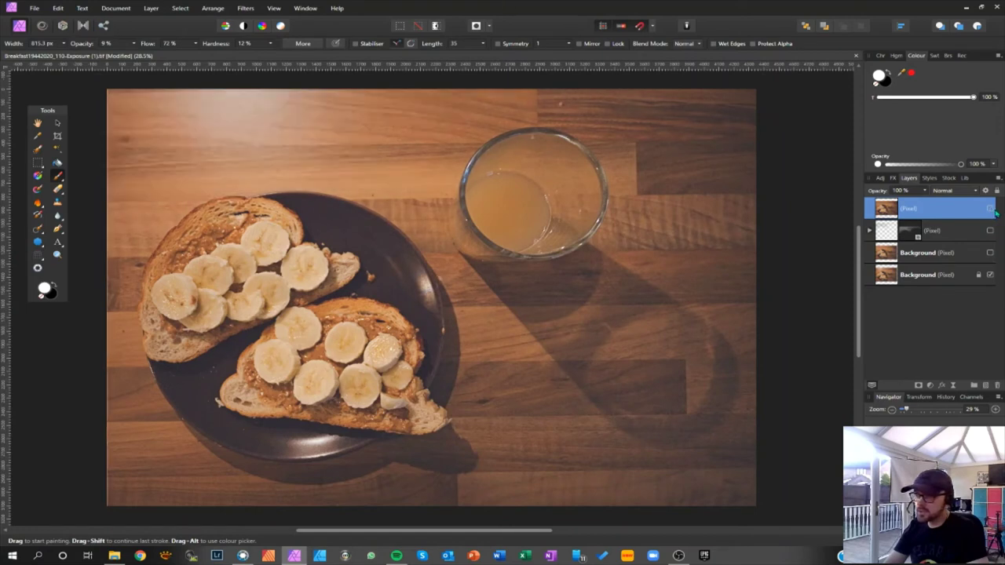
click(990, 210)
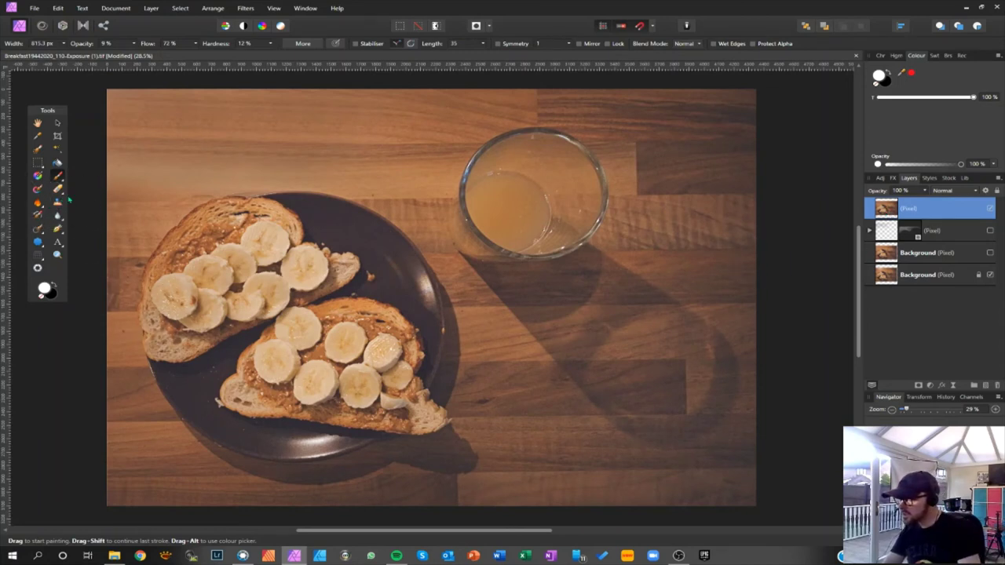
Apply a Clarity filter at about 20% strength to the merged photo layer.
click(245, 8)
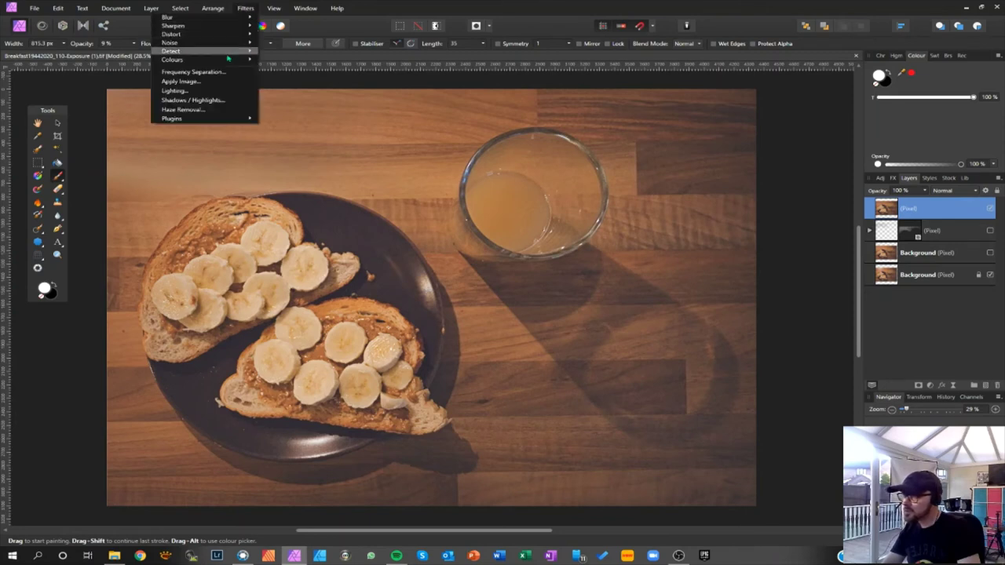
mouse_move(204, 17)
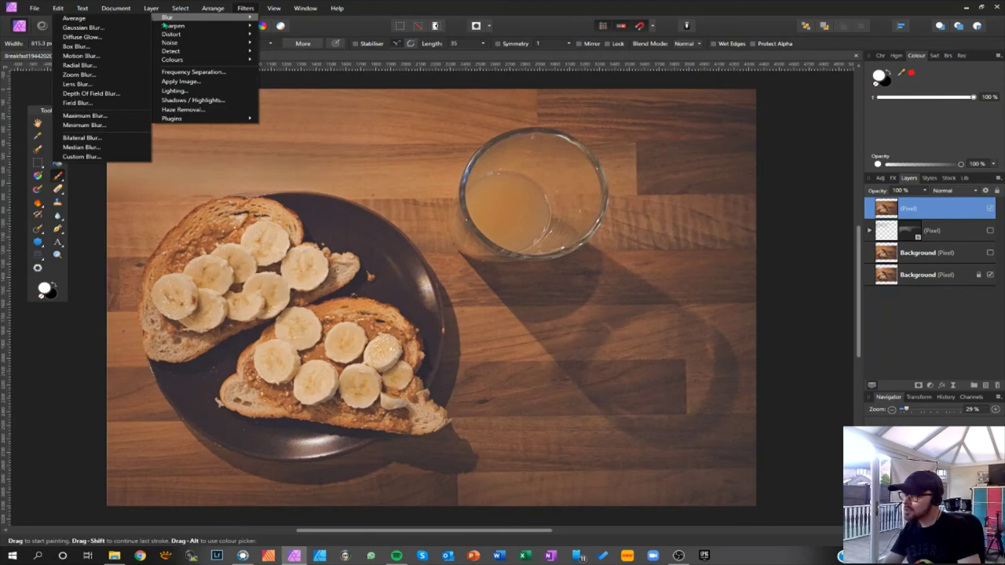
click(89, 36)
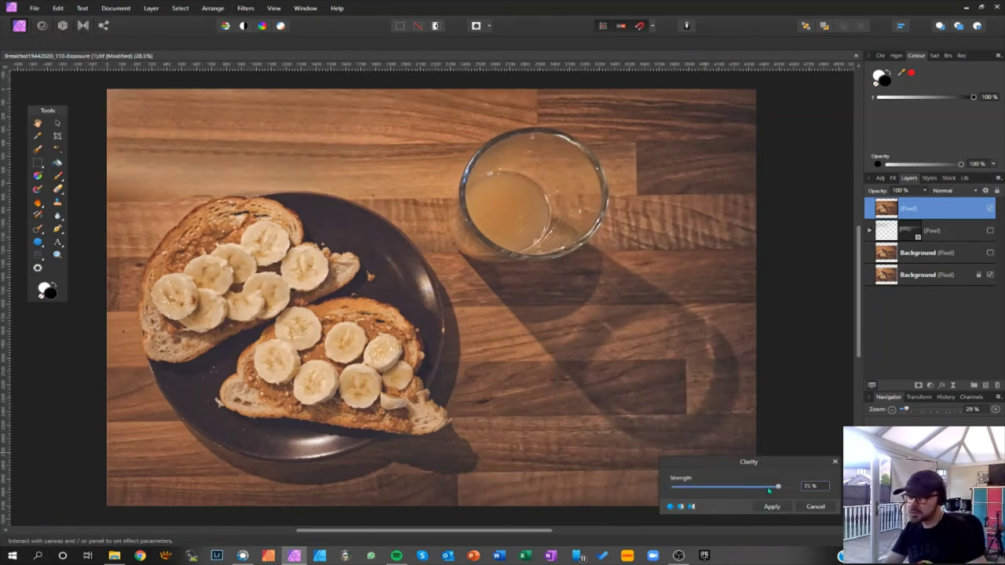
drag(769, 491, 747, 499)
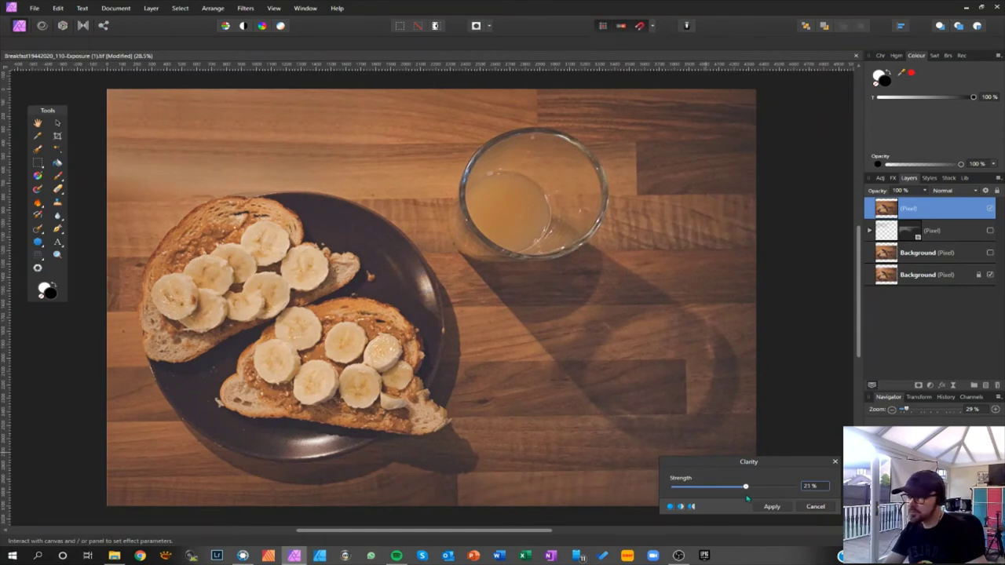
click(772, 506)
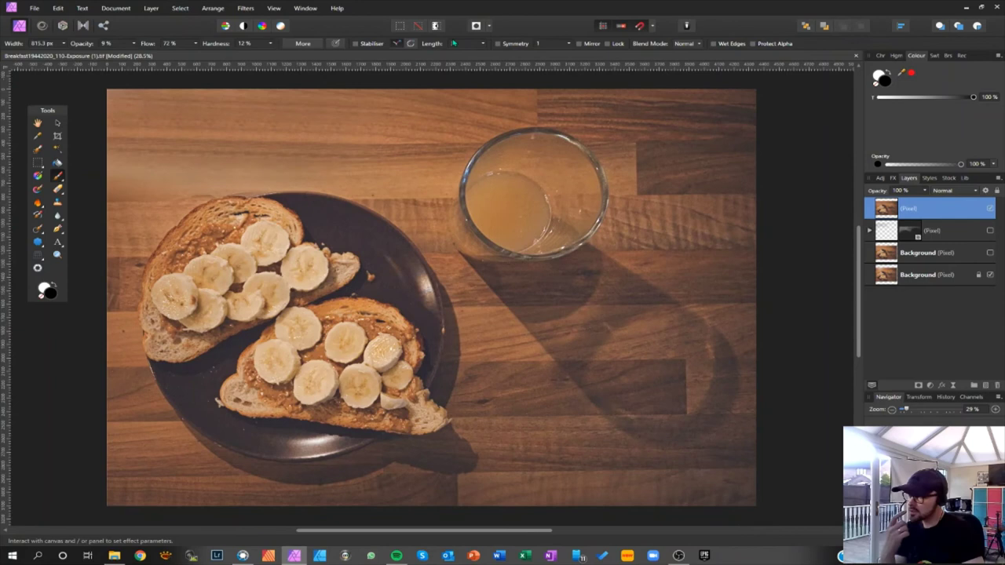
Launch Analog Efex Pro 2 from the Nik Collection plugins on the merged photo.
click(245, 8)
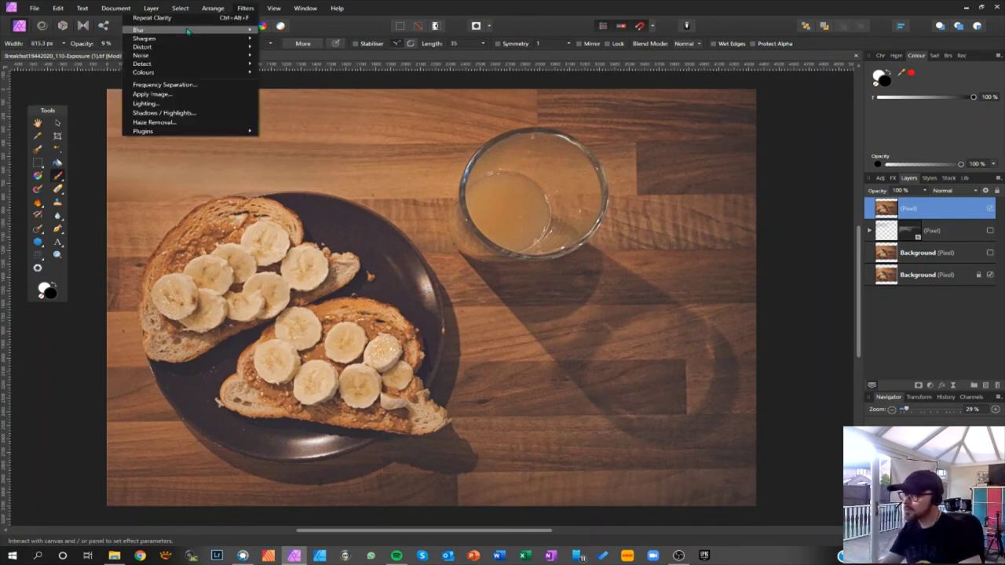
mouse_move(240, 132)
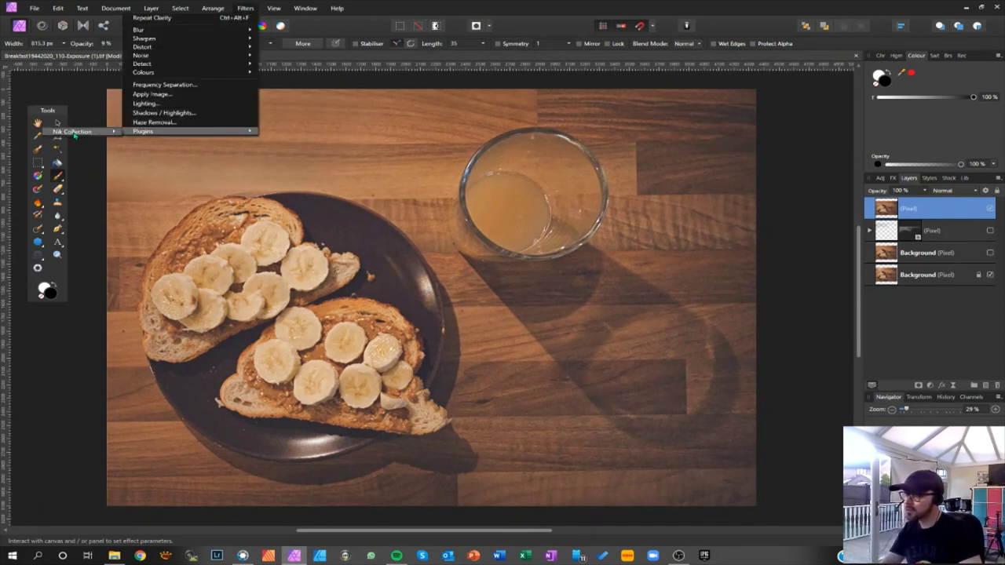
mouse_move(76, 134)
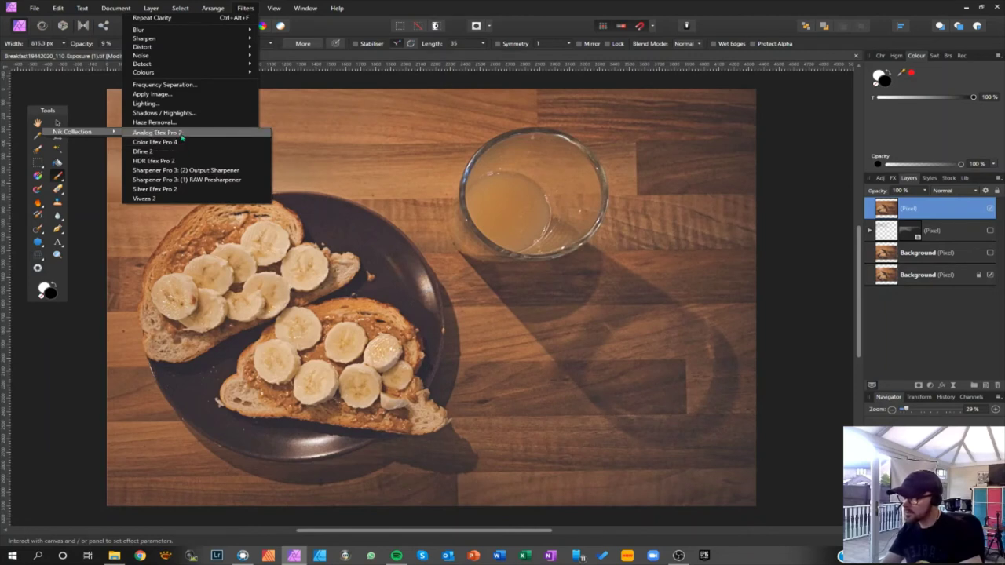
click(157, 133)
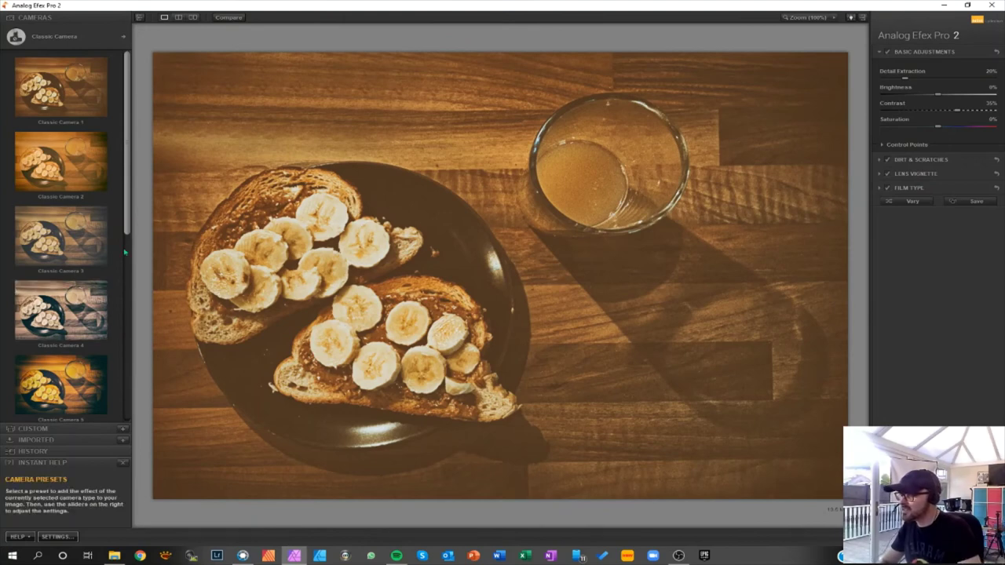
Try Classic Camera 6 and 7 with reduced film strength, settling on Classic Camera 8.
scroll(126, 226, down, 3)
click(89, 250)
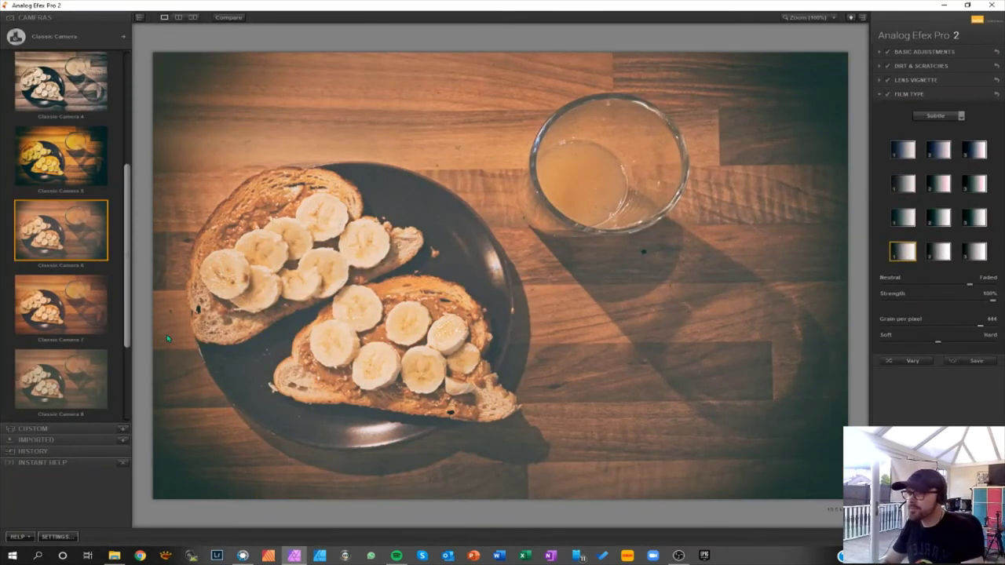
click(60, 307)
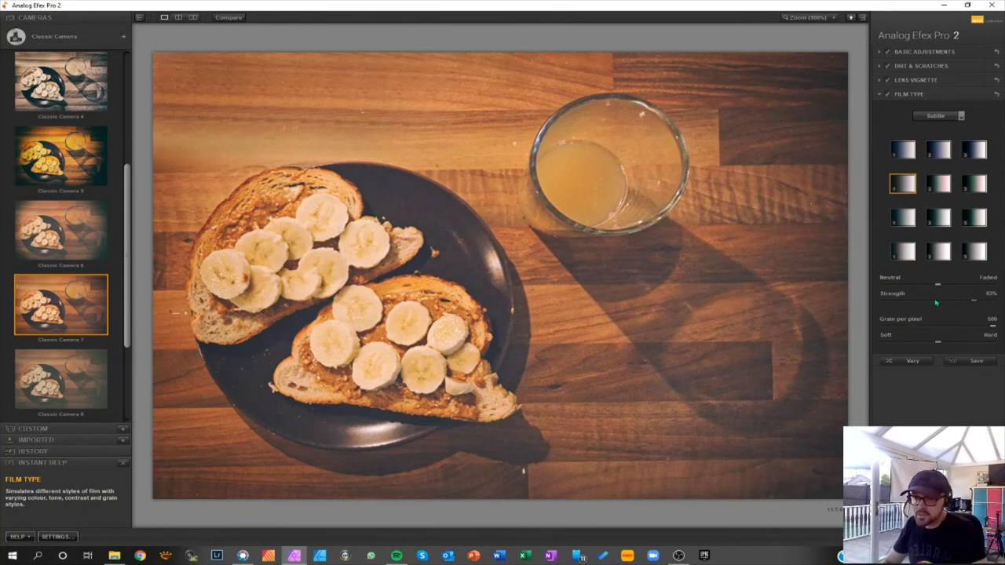
drag(927, 304, 909, 303)
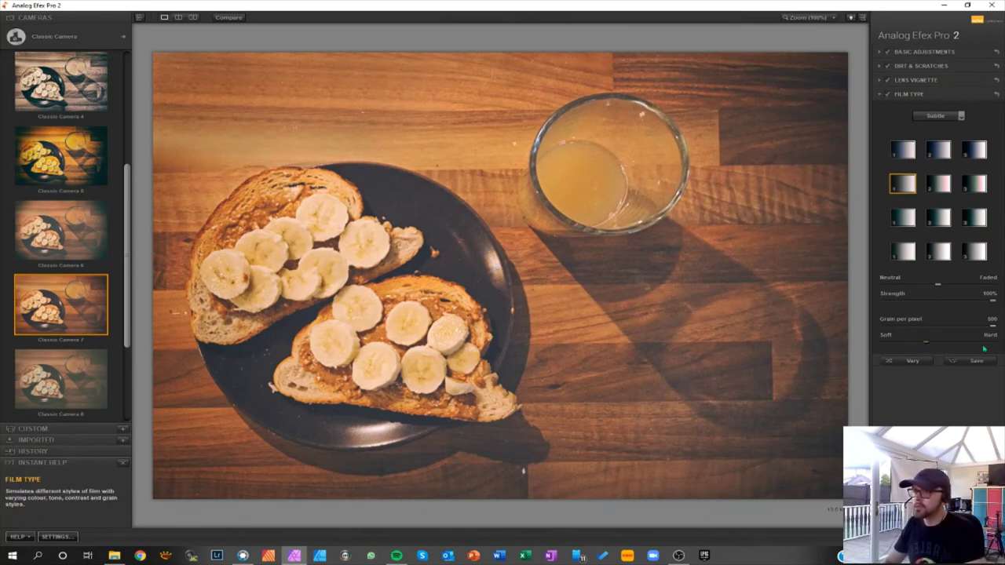
click(96, 368)
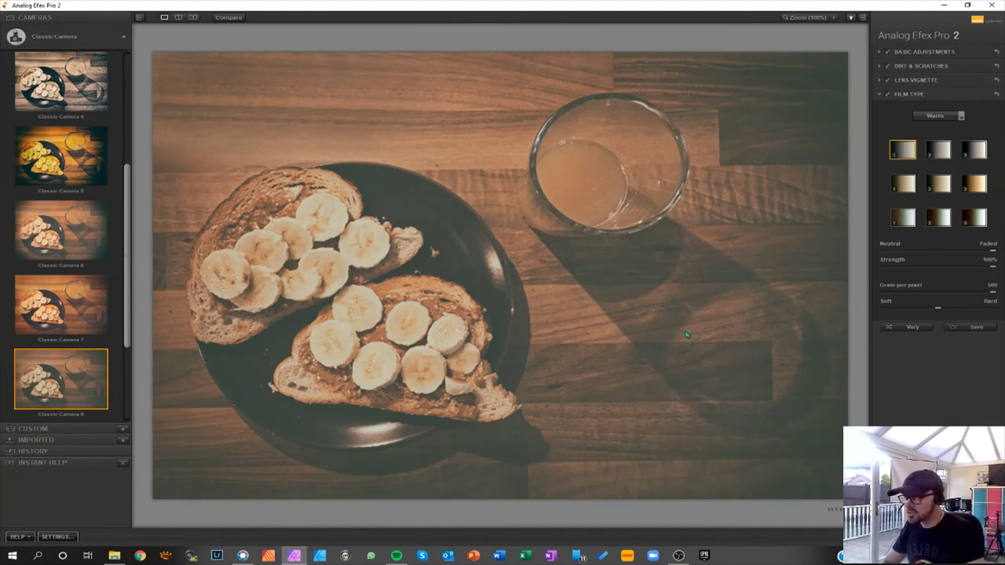
Return brightness to 0% and lower detail extraction in Basic Adjustments, then save back to Affinity Photo.
click(943, 52)
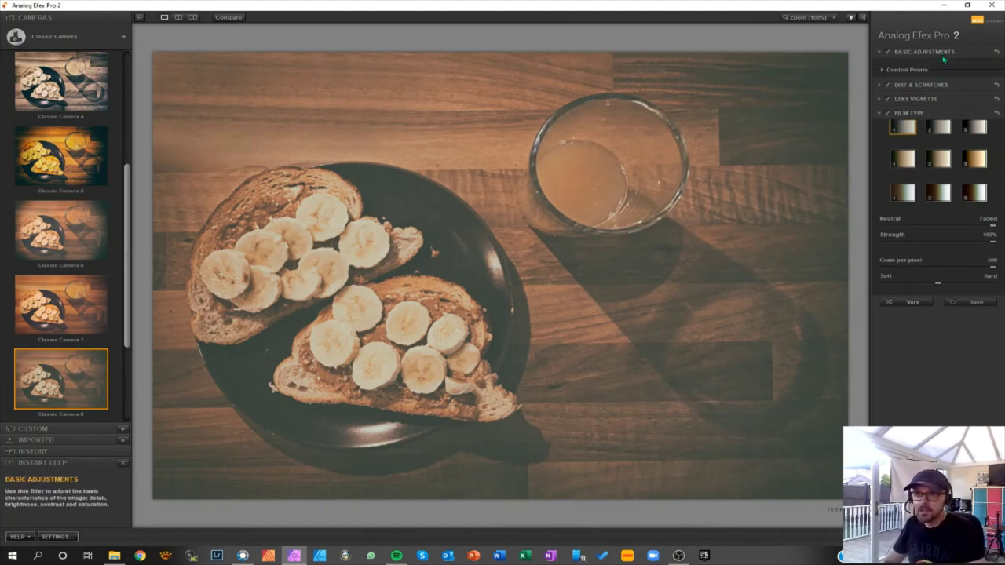
drag(934, 96, 945, 96)
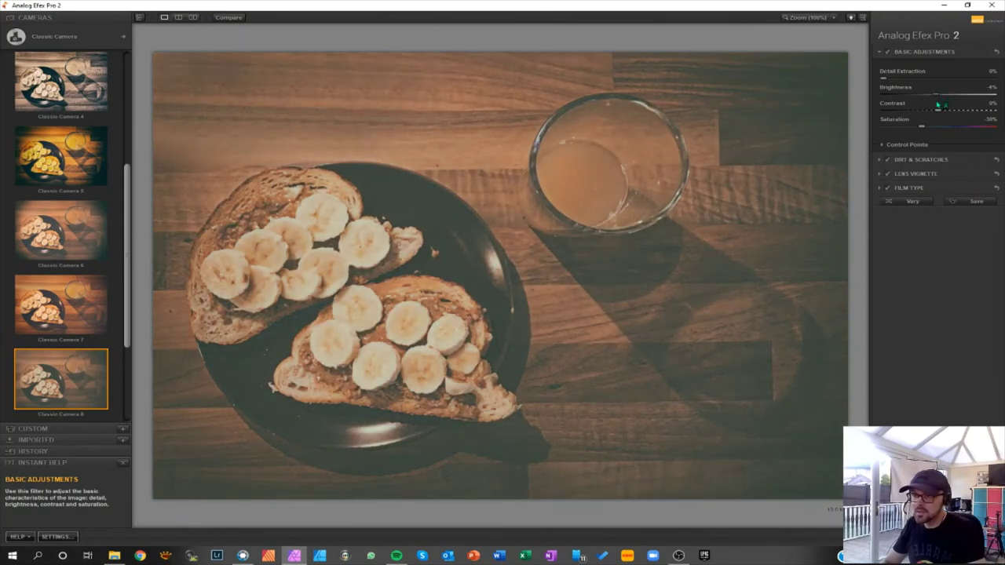
drag(938, 97, 941, 96)
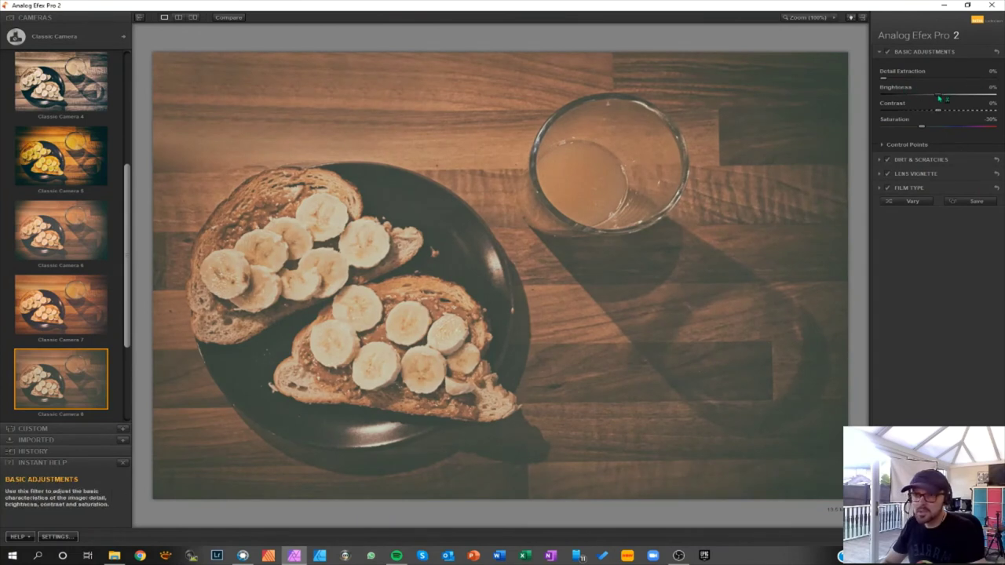
mouse_move(896, 82)
mouse_down()
mouse_move(921, 81)
mouse_move(890, 81)
mouse_up()
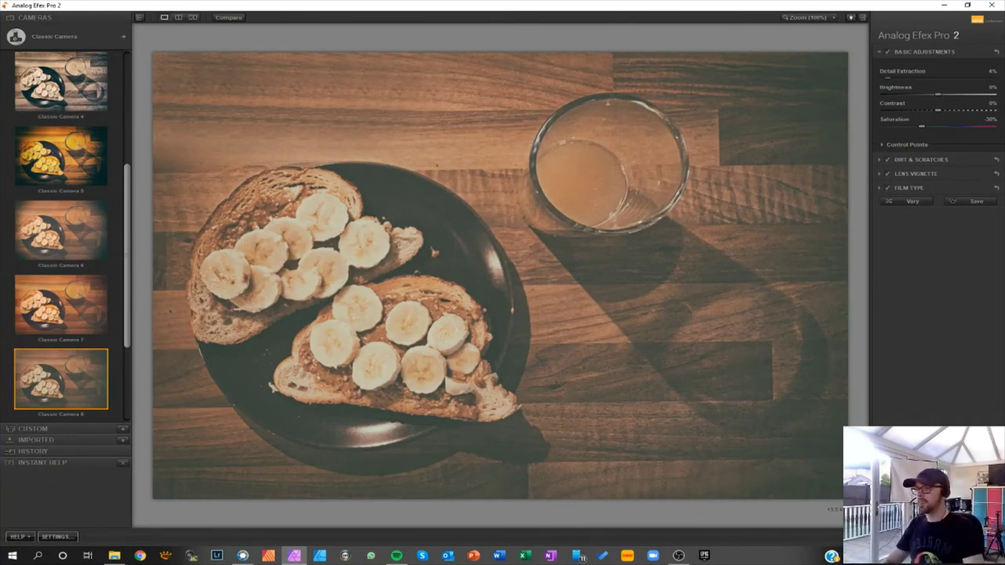
drag(127, 344, 139, 180)
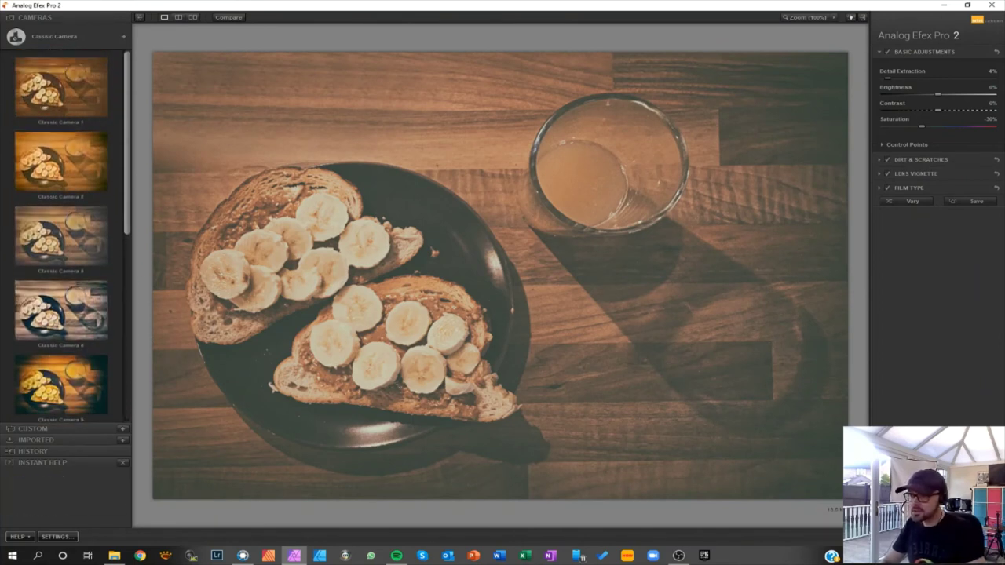
click(972, 536)
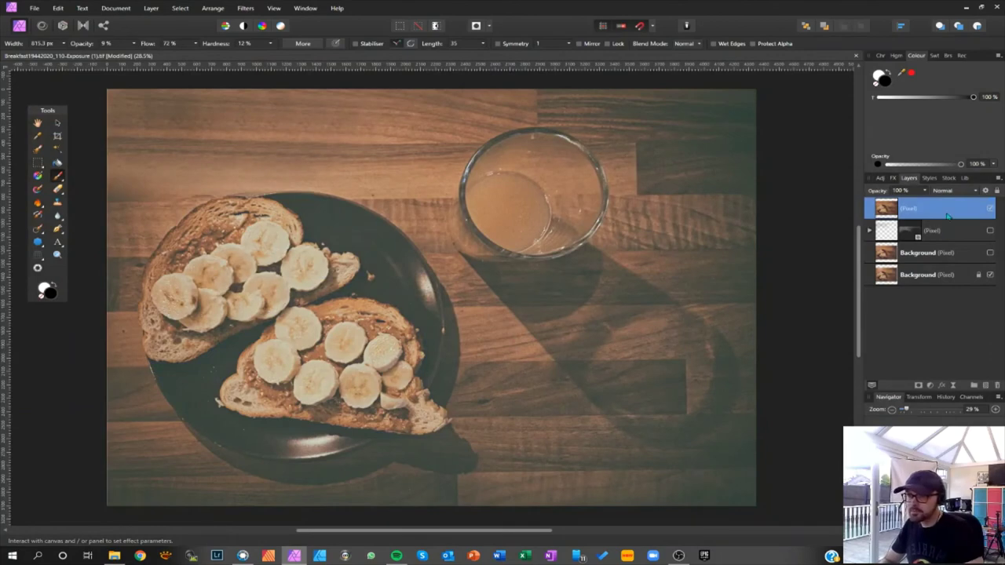
Toggle the film-look layer off and on three times to compare, then switch windows toward Exposure X5.
click(990, 210)
click(990, 210)
click(989, 210)
click(990, 210)
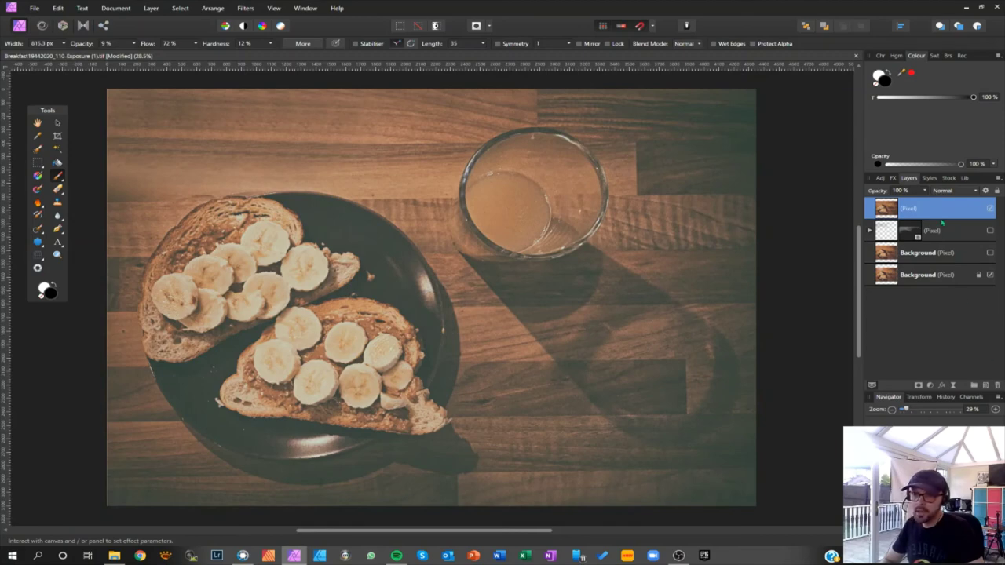
click(990, 209)
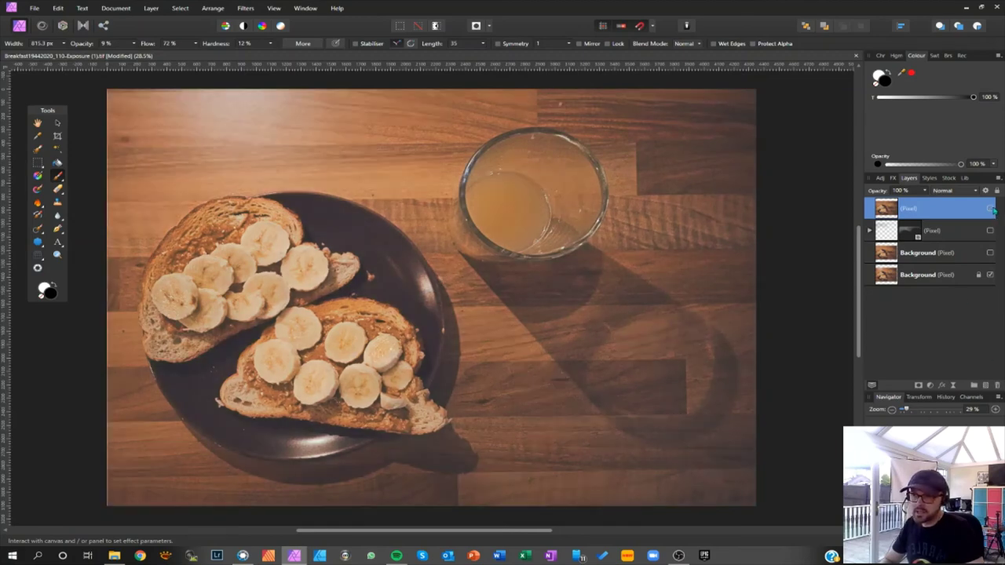
click(990, 210)
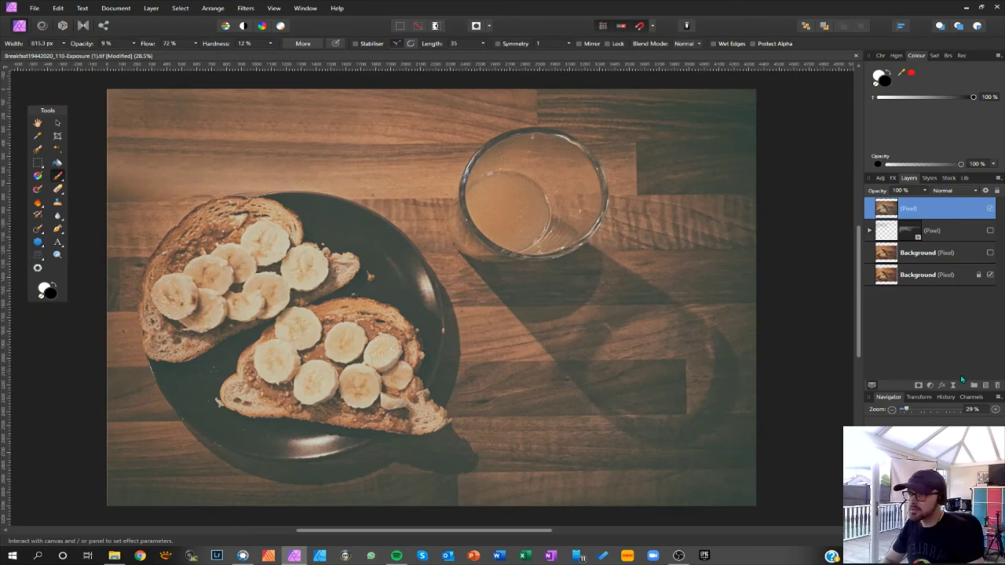
key(alt+Tab)
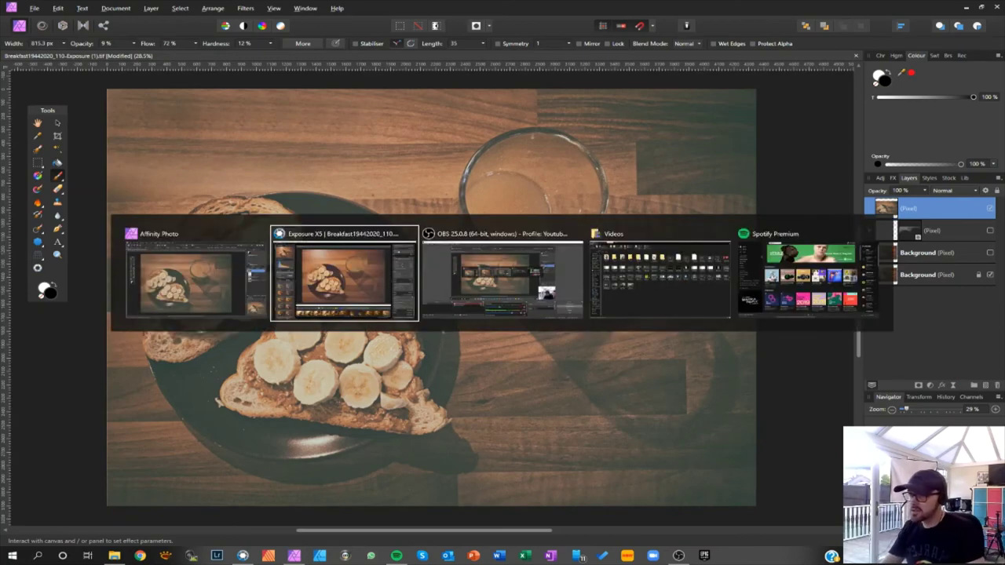
key(alt+Tab)
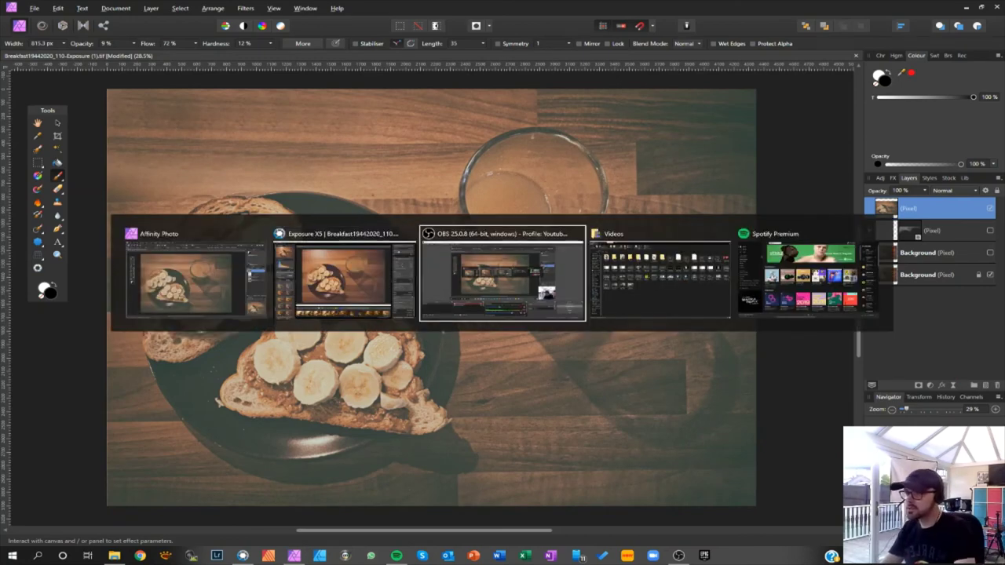
Switch to Exposure X5 and scroll through the photo's earlier adjustment settings.
key(alt+shift+Tab)
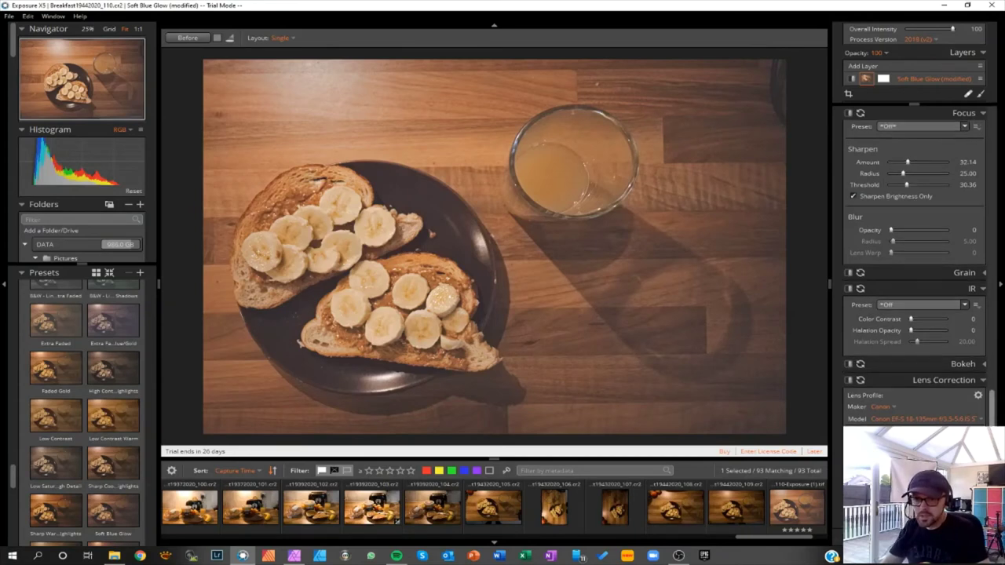
scroll(914, 267, down, 7)
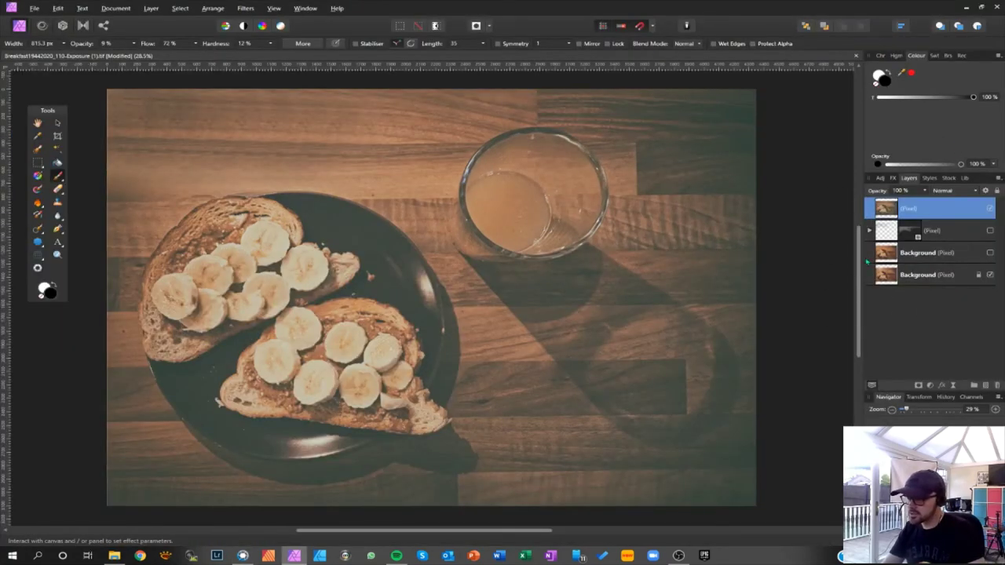
Open the Insta Square template from the recent files list.
drag(860, 239, 861, 245)
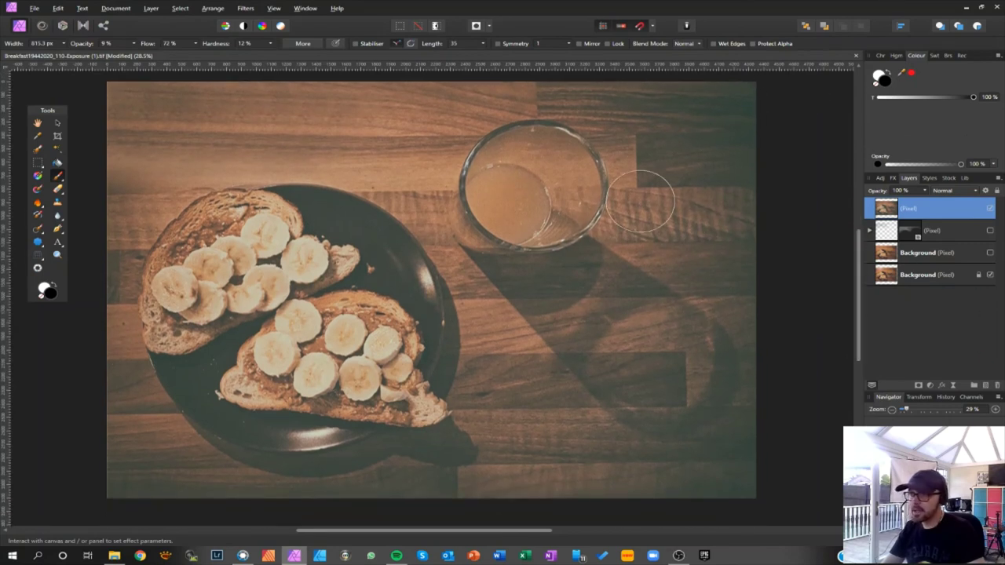
click(33, 8)
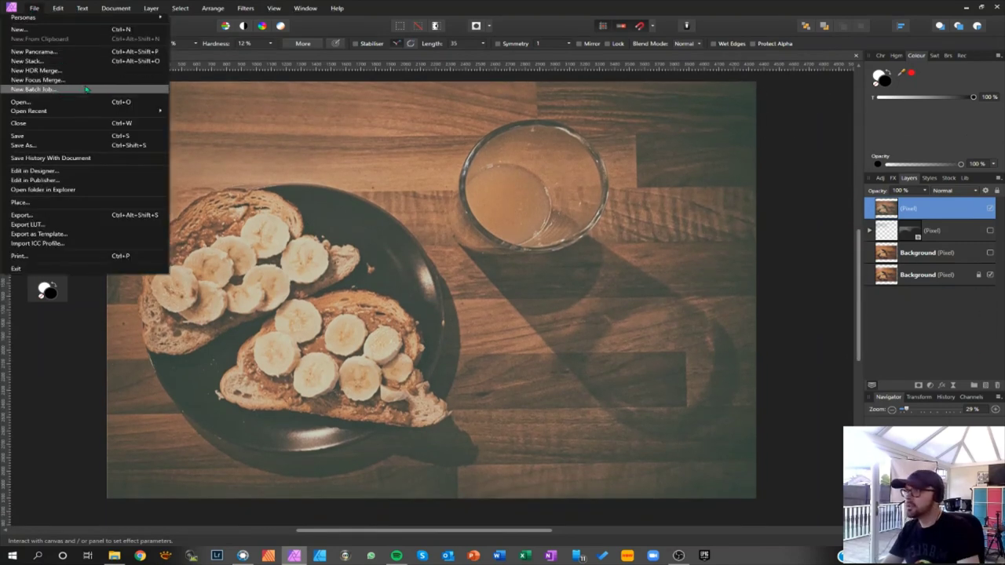
mouse_move(92, 112)
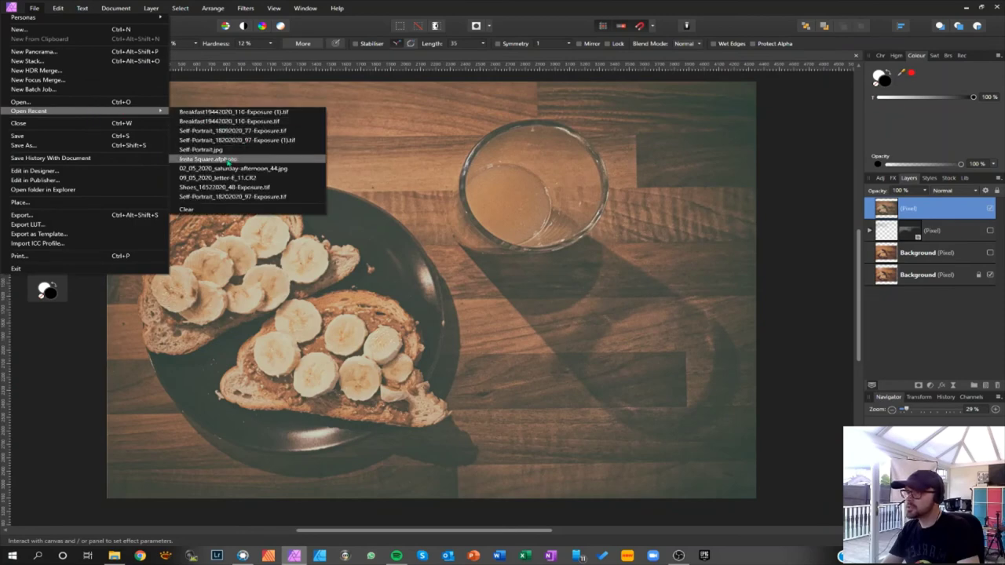
click(228, 159)
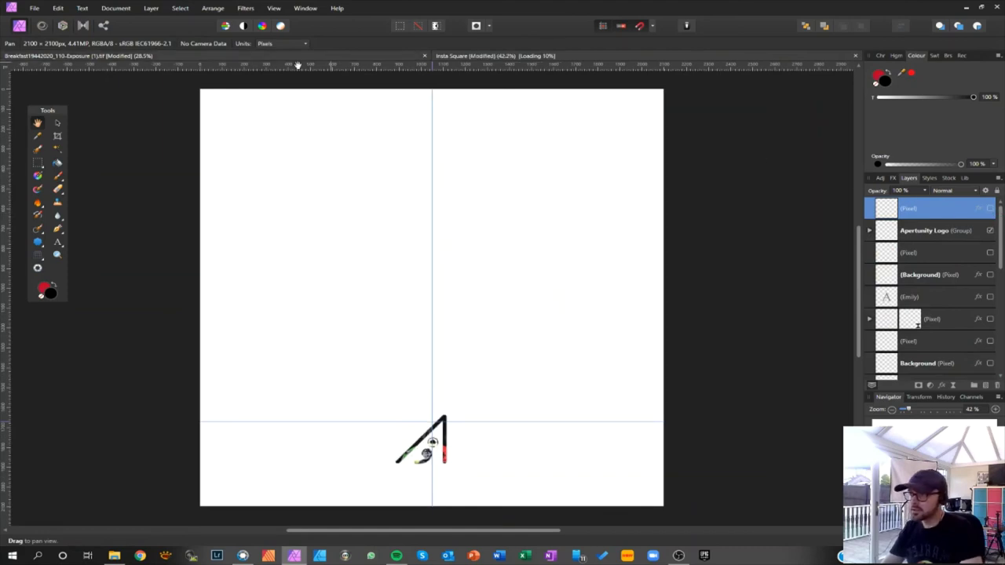
Copy the whole breakfast photo and paste it into the Insta Square template.
click(79, 56)
key(ctrl+a)
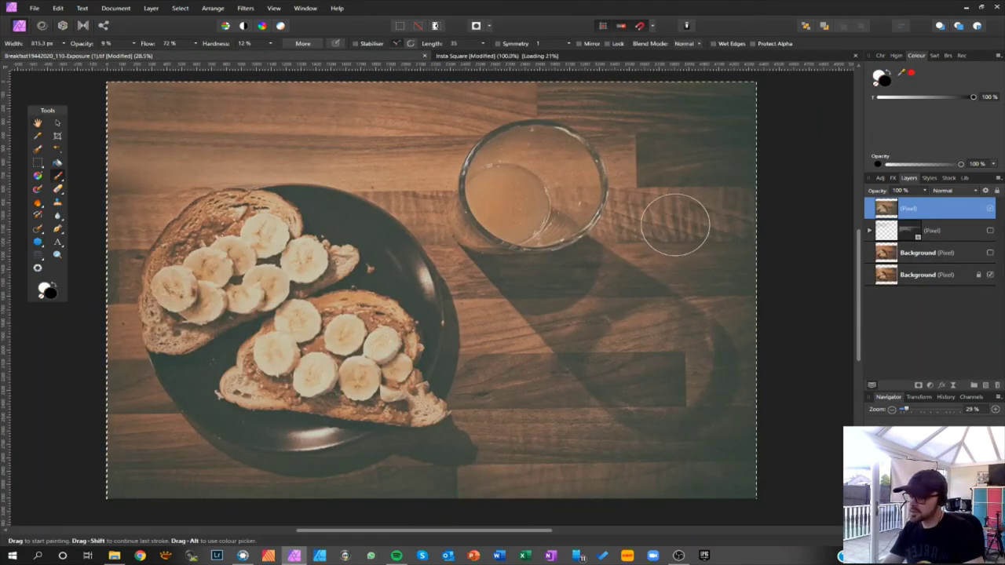
click(542, 57)
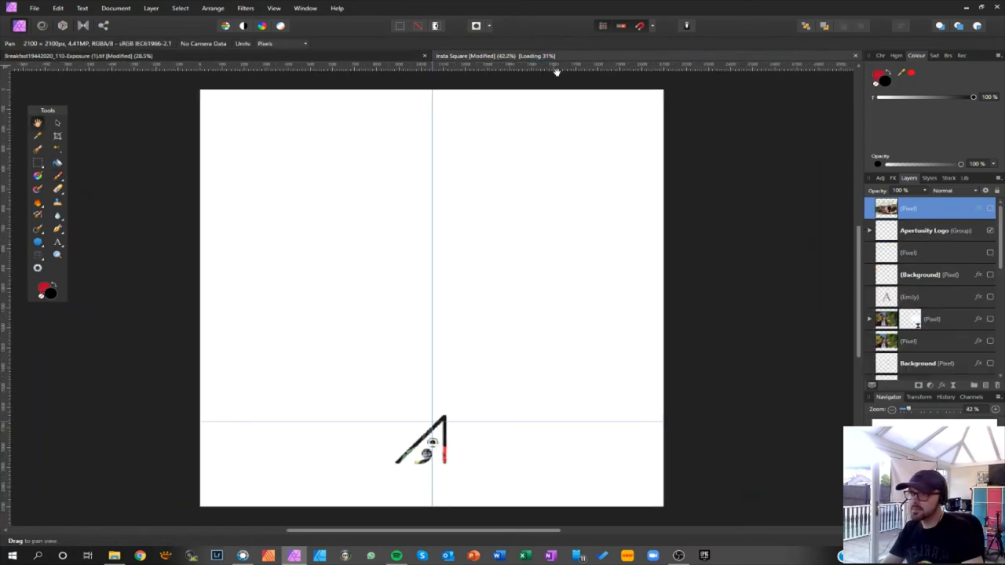
key(ctrl+v)
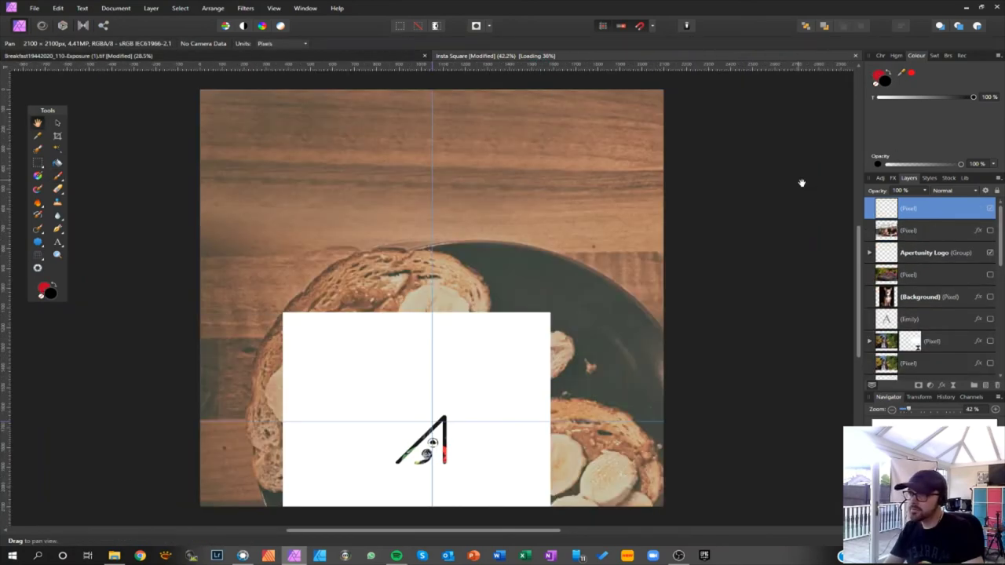
Scale the pasted photo down to fill the square's upper area above the logo.
key(v)
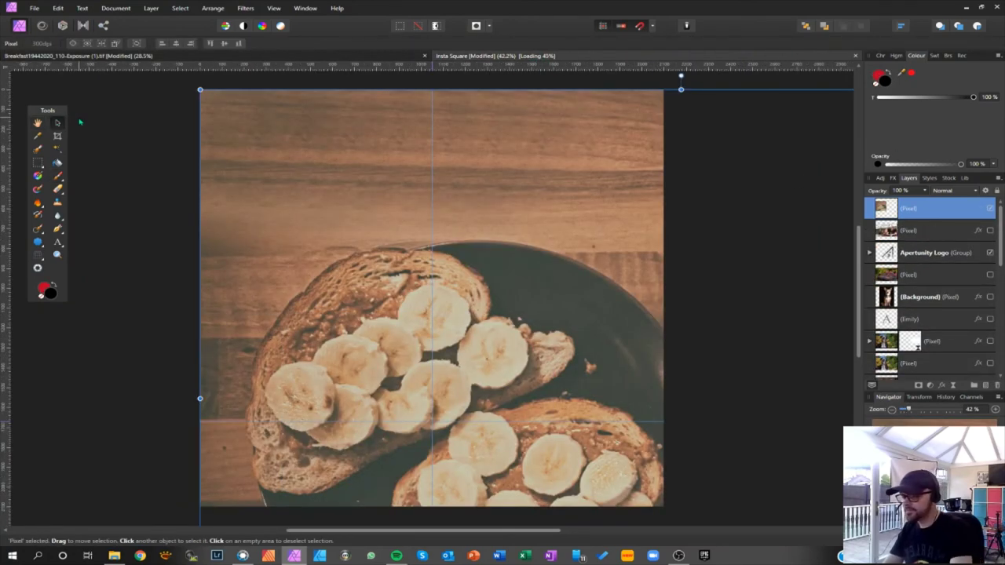
key(ctrl+minus)
key(ctrl+minus)
key(ctrl+minus)
key(ctrl+minus)
key(ctrl+minus)
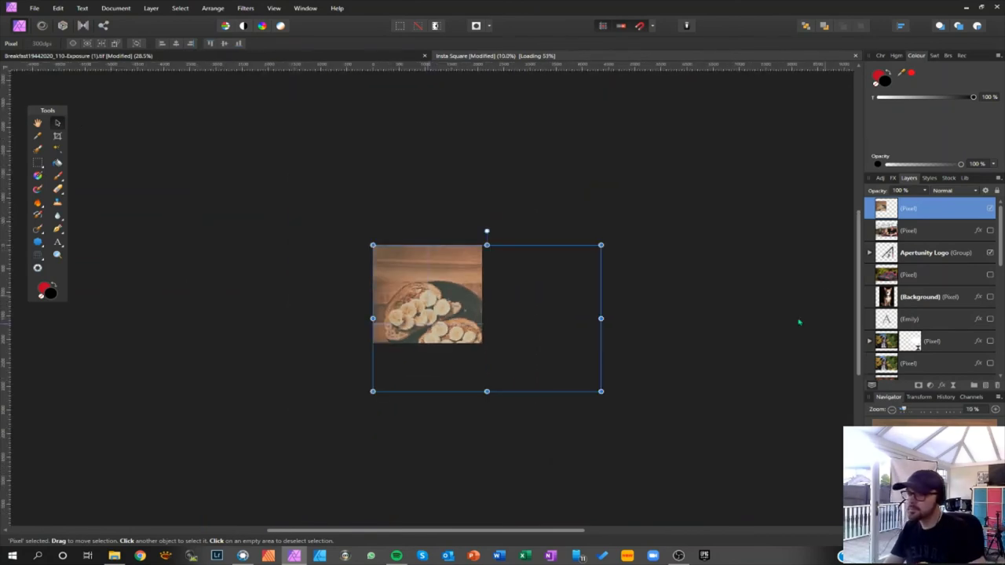
drag(602, 391, 463, 291)
key(ctrl+z)
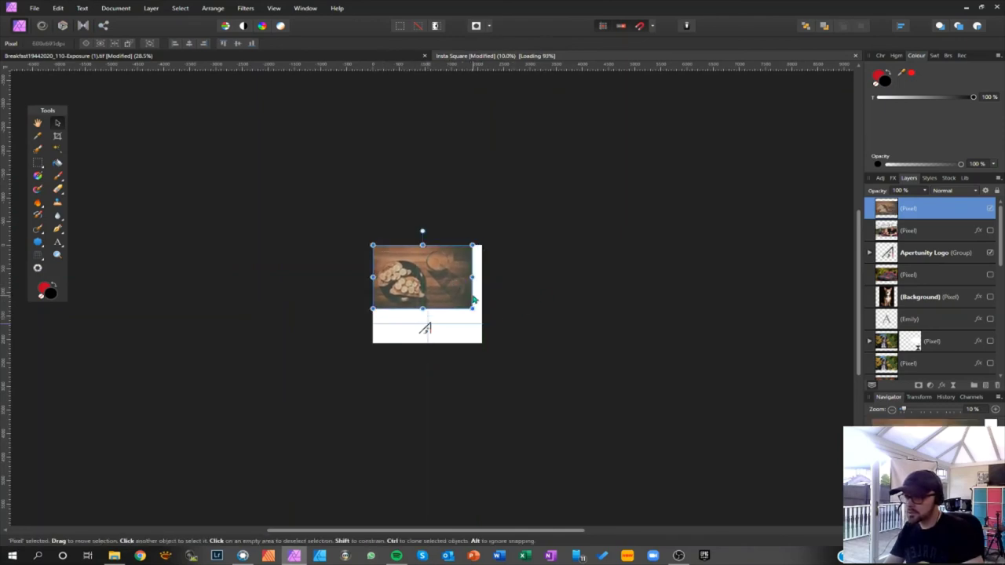
key(ctrl+z)
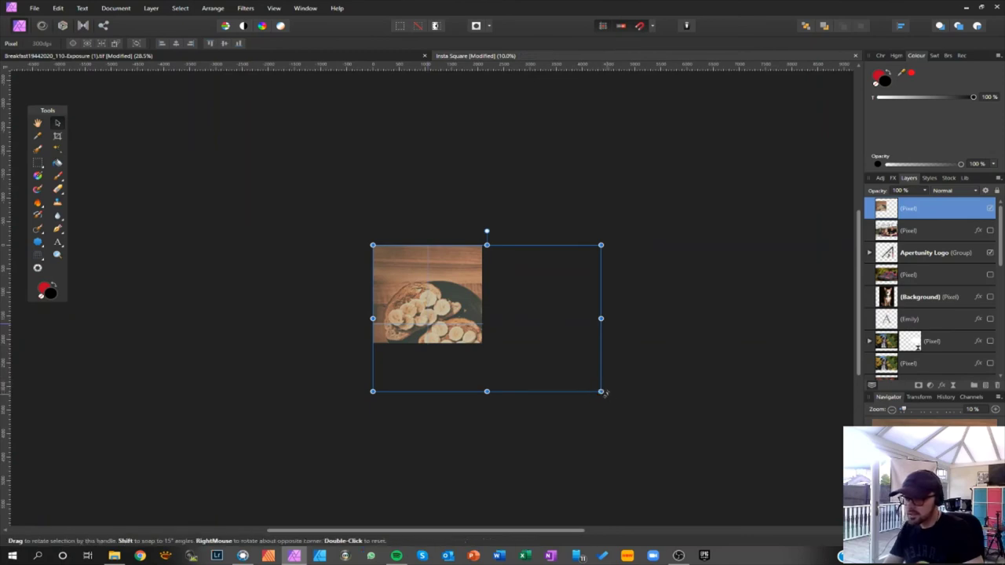
drag(600, 390, 480, 282)
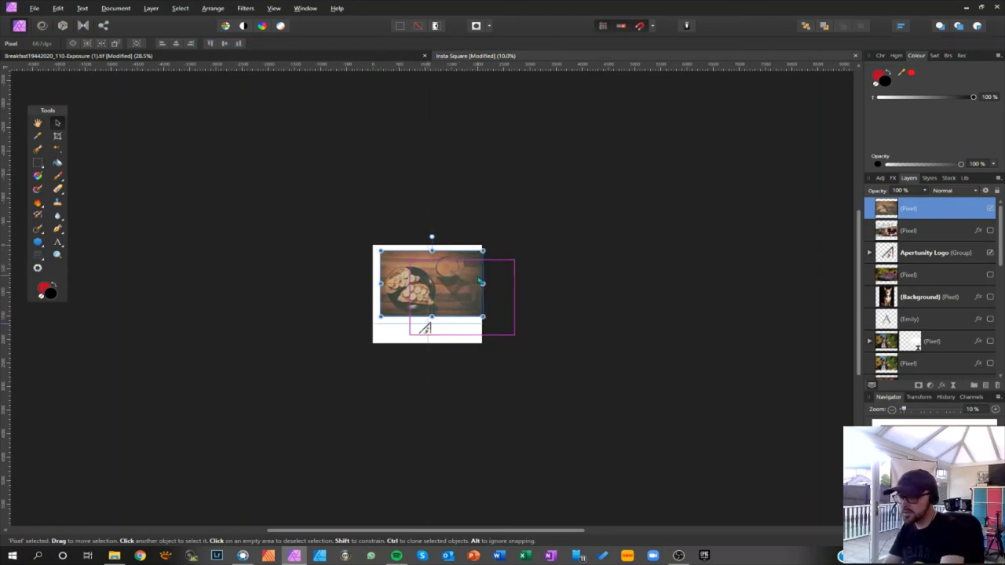
key(ctrl+plus)
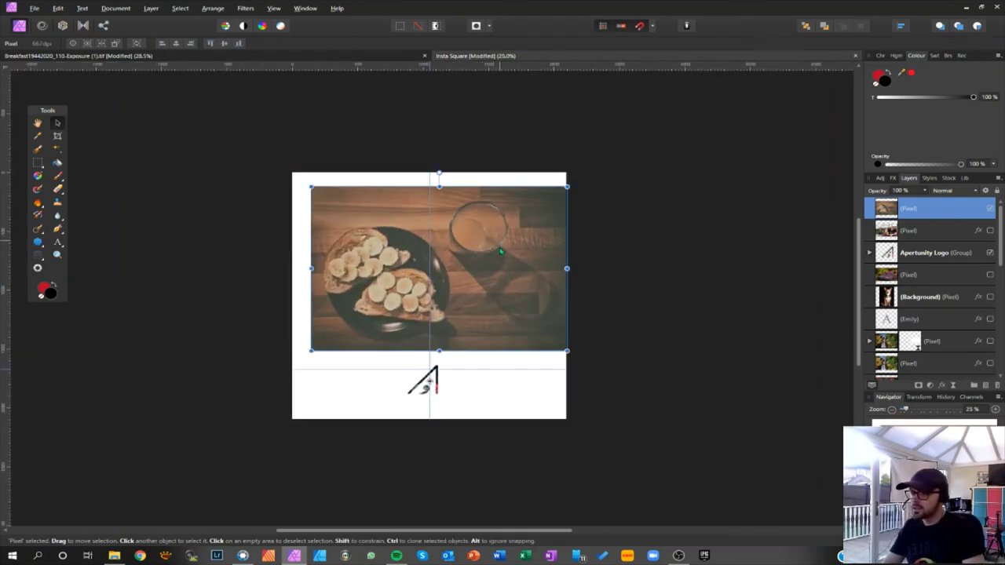
Nudge the photo slightly left and give it a 5 px black outside outline.
key(shift+Left)
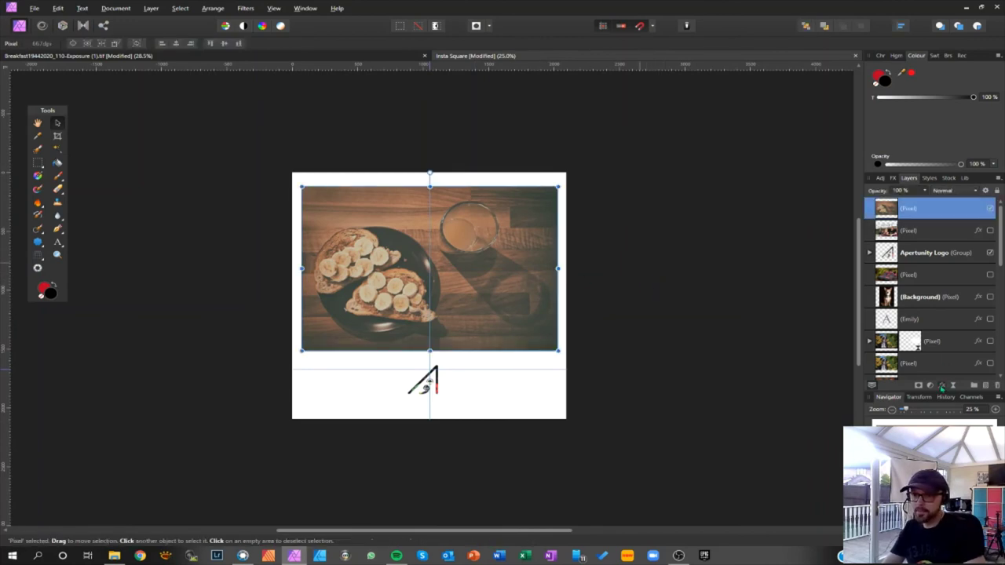
click(941, 385)
click(377, 219)
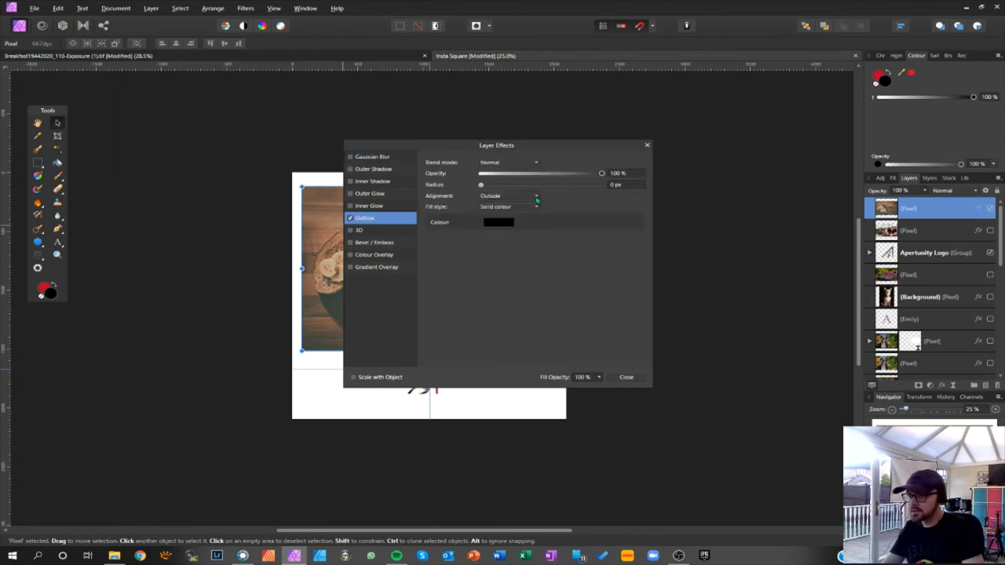
drag(514, 186, 545, 186)
click(619, 185)
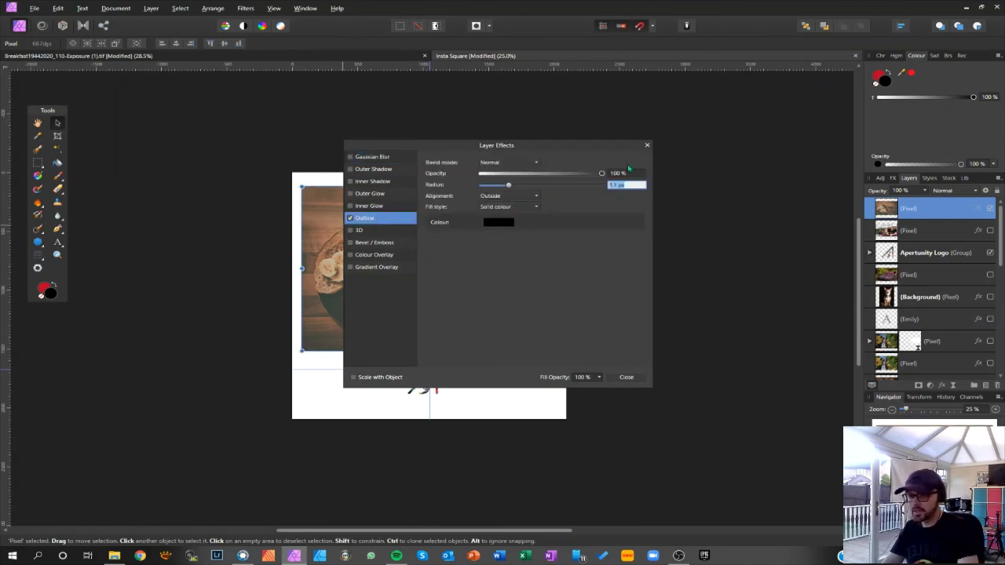
key(Return)
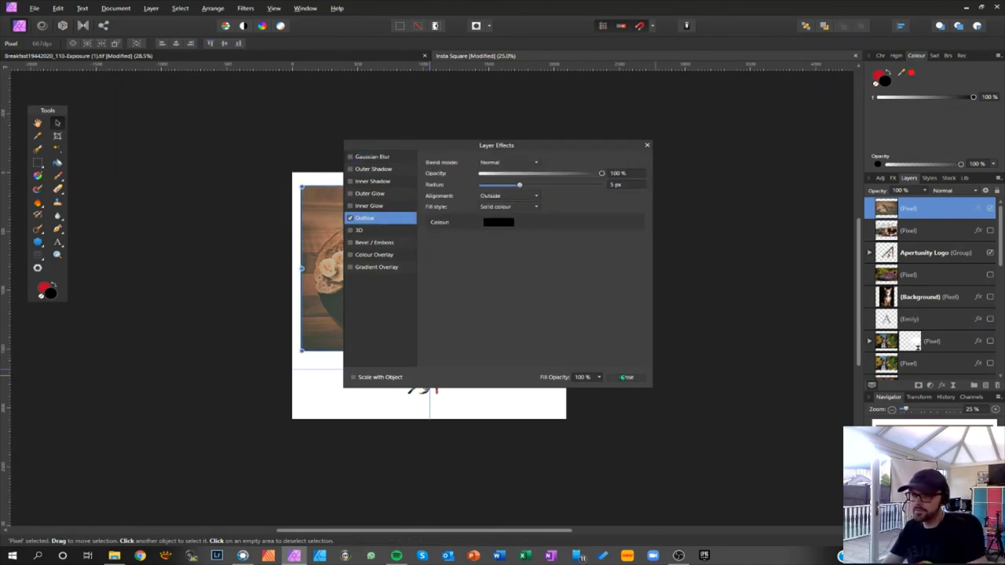
click(628, 378)
click(667, 392)
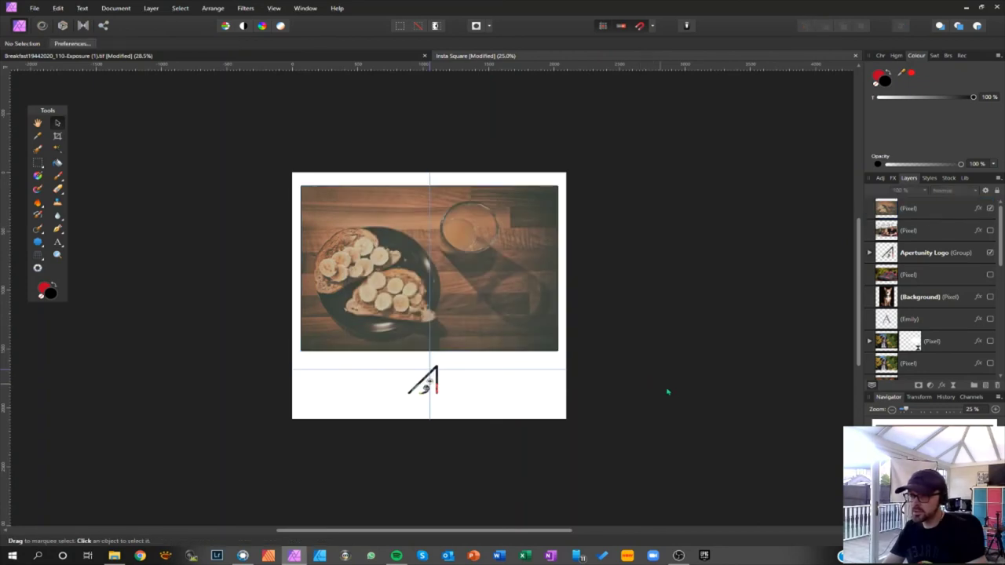
Duplicate the photo layer and nest the copy inside the Apertunity Logo layer.
click(462, 318)
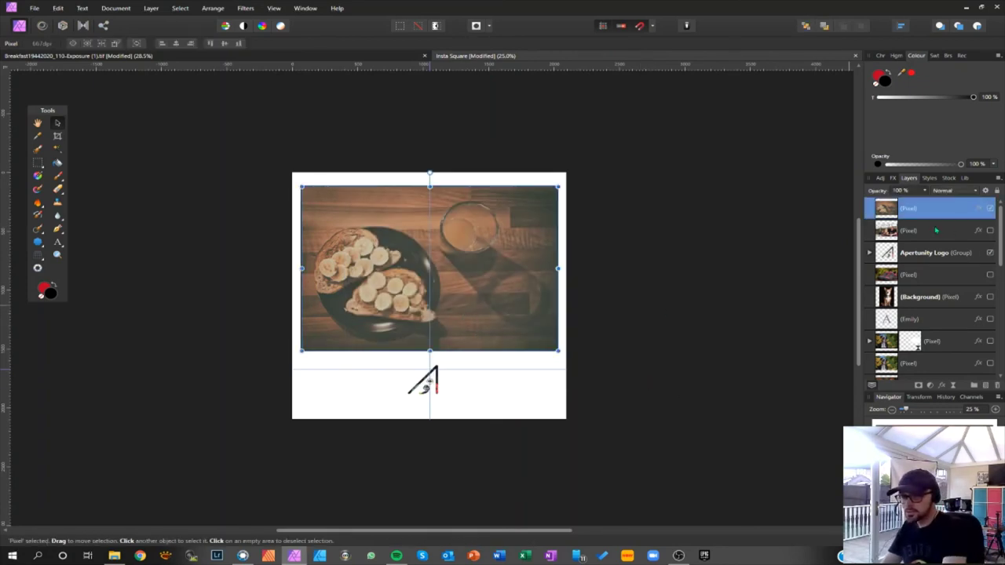
key(ctrl+shift+n)
click(870, 275)
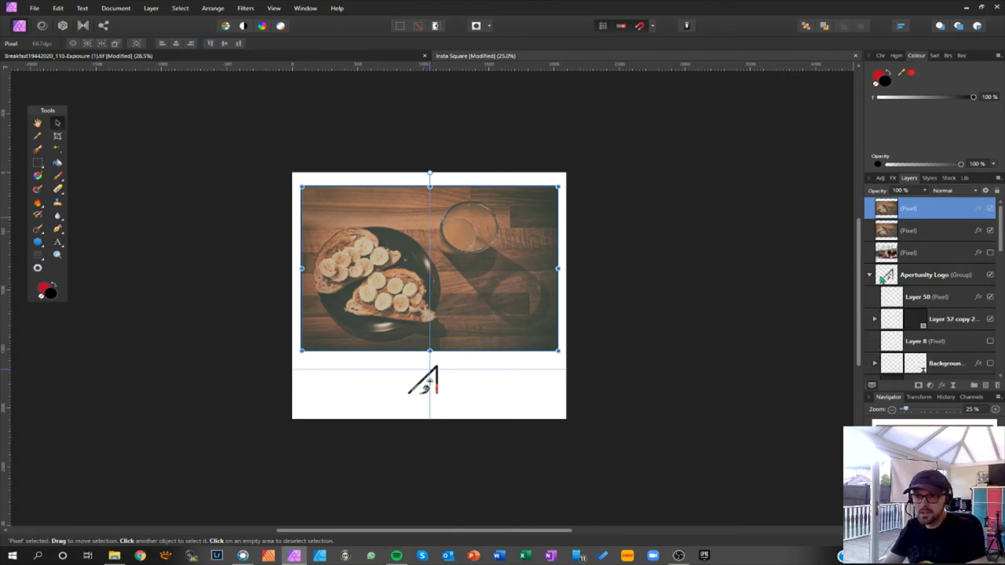
click(875, 319)
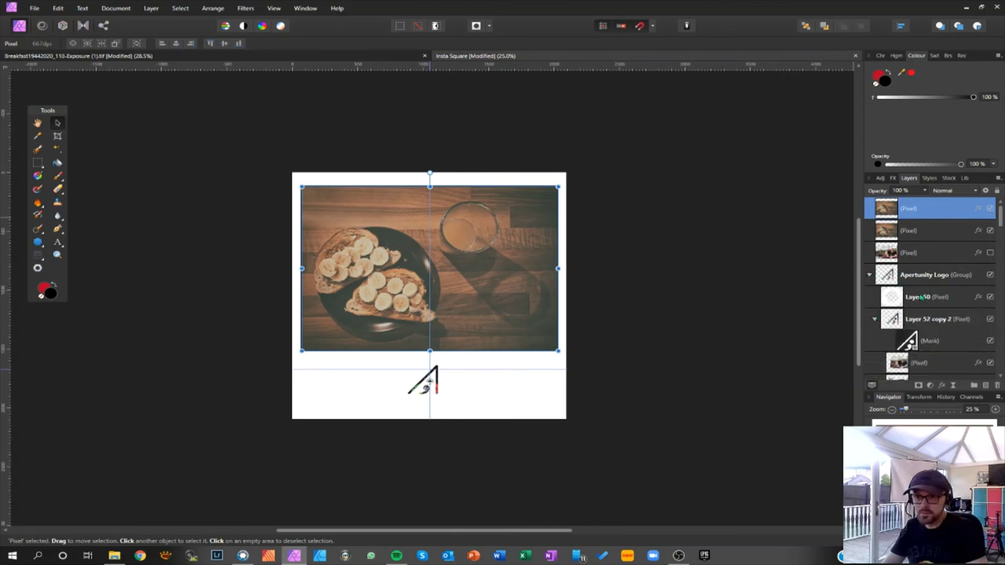
drag(916, 230, 915, 343)
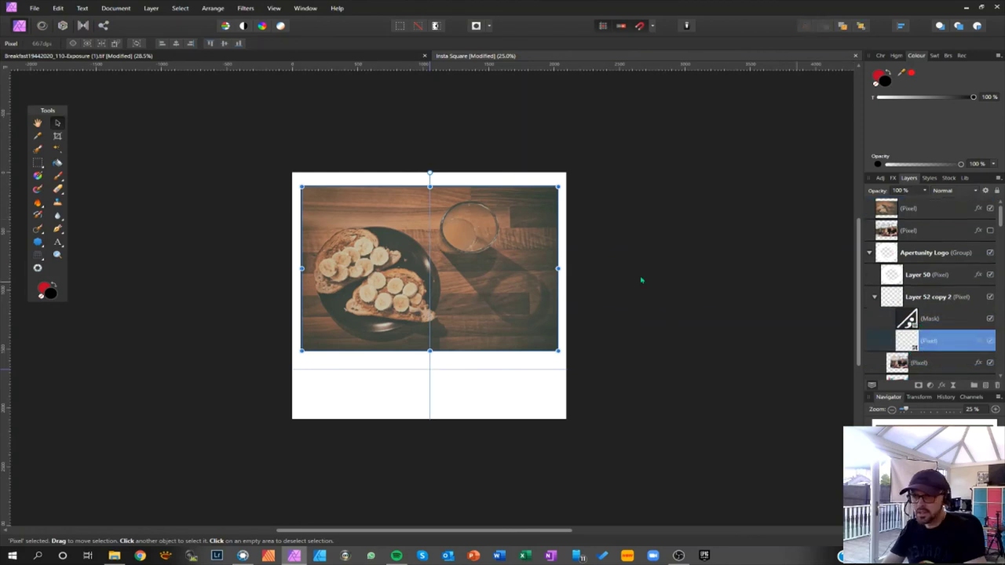
Position the photo copy so its wood-brown texture fills the logo, then review the square.
drag(465, 256, 436, 357)
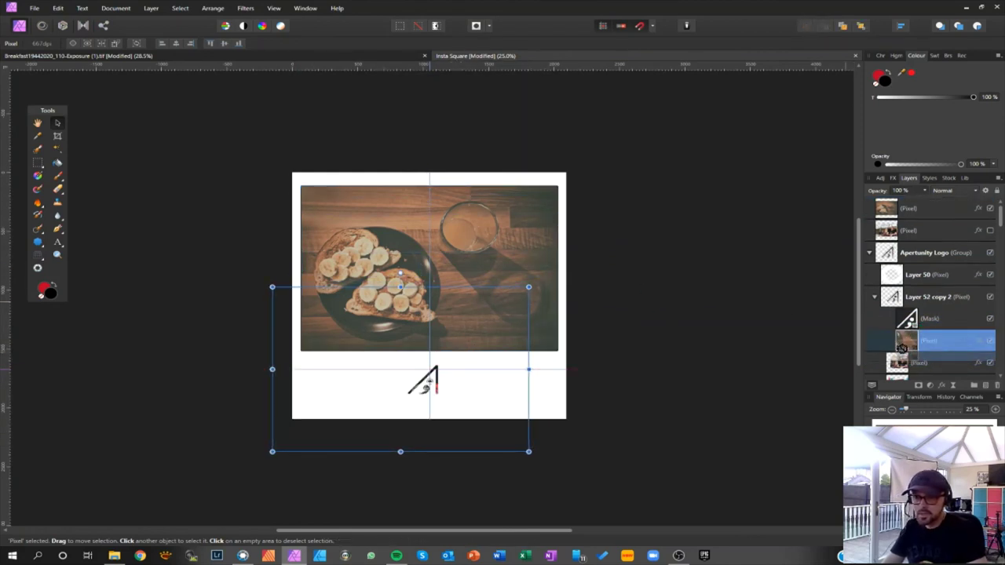
drag(872, 349, 887, 360)
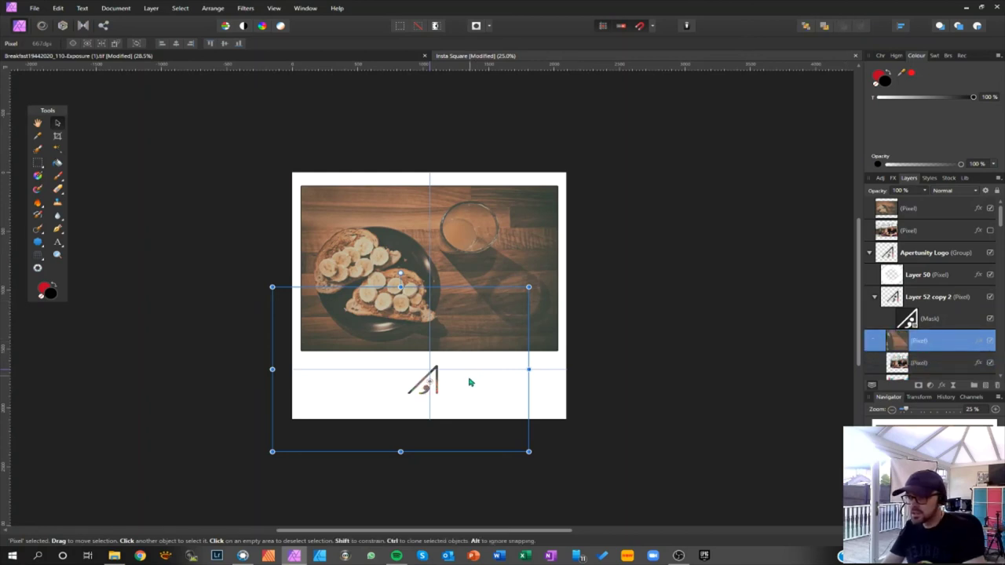
drag(468, 382, 585, 437)
click(681, 364)
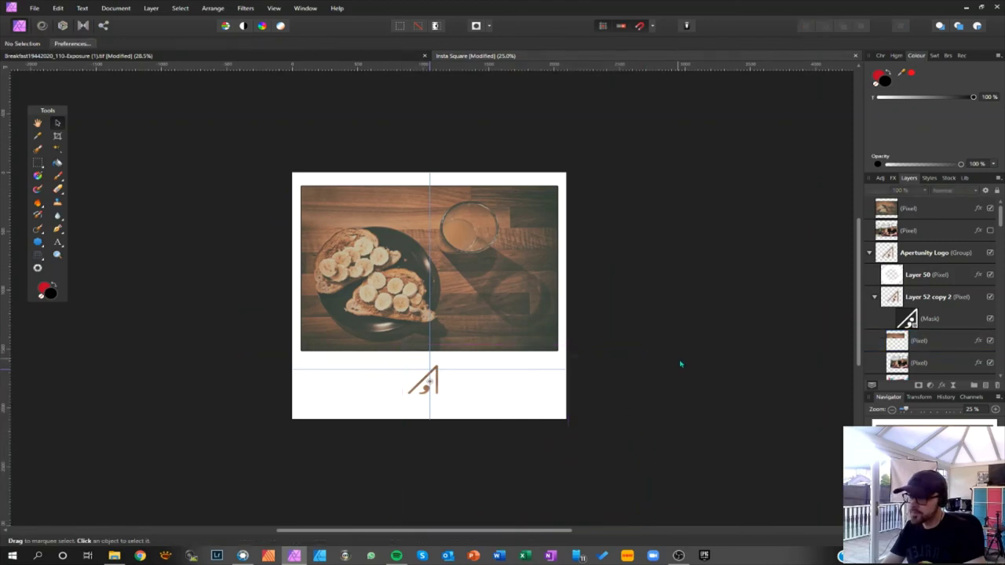
key(ctrl+plus)
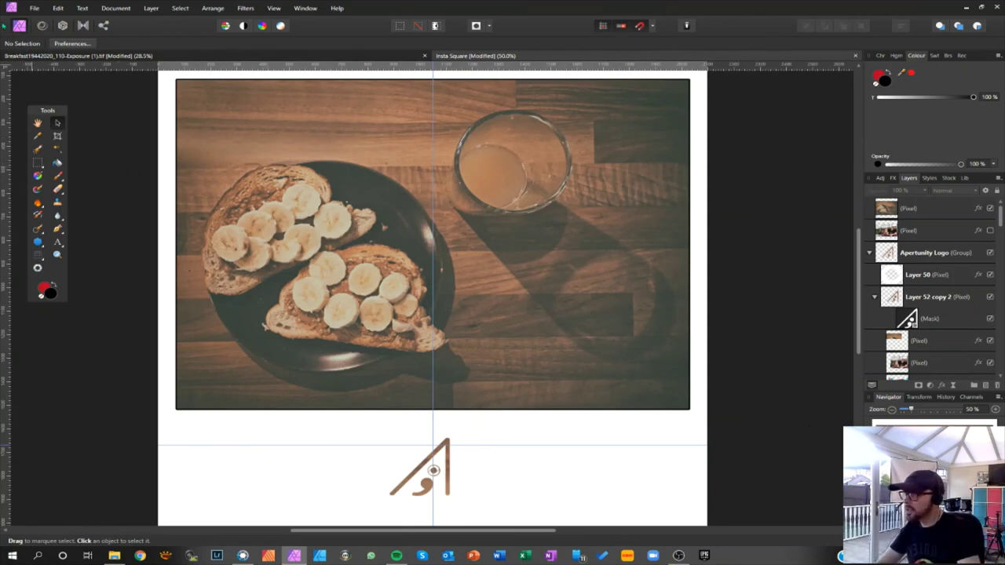
Export the square as a quality-95 JPEG named Breakfast in the Instagram folder.
click(35, 9)
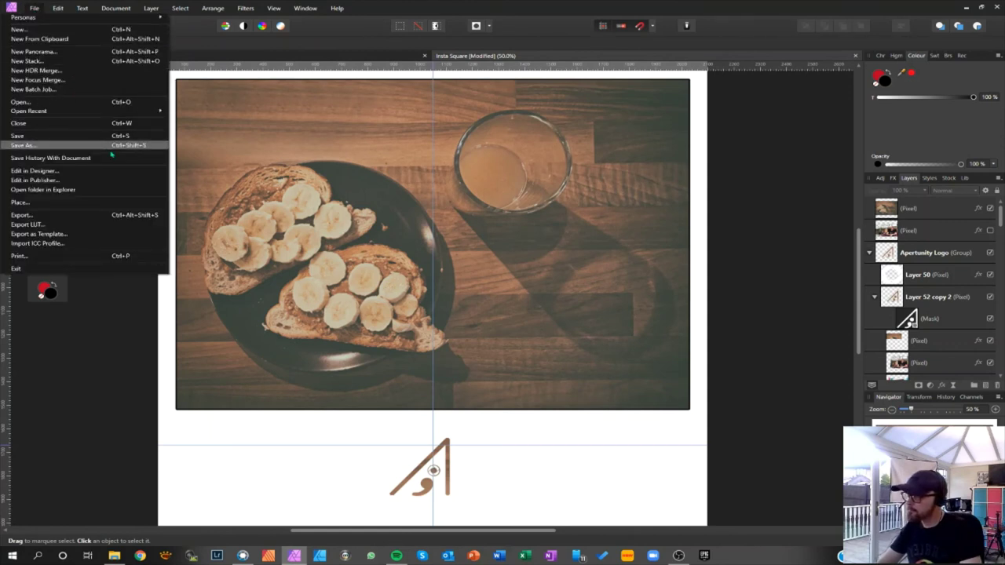
click(57, 218)
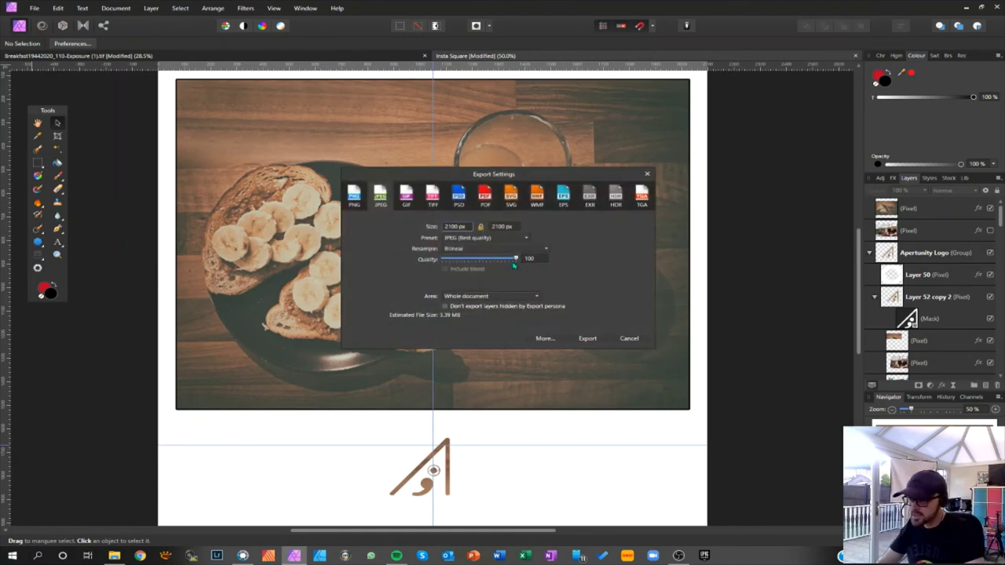
drag(519, 267, 514, 264)
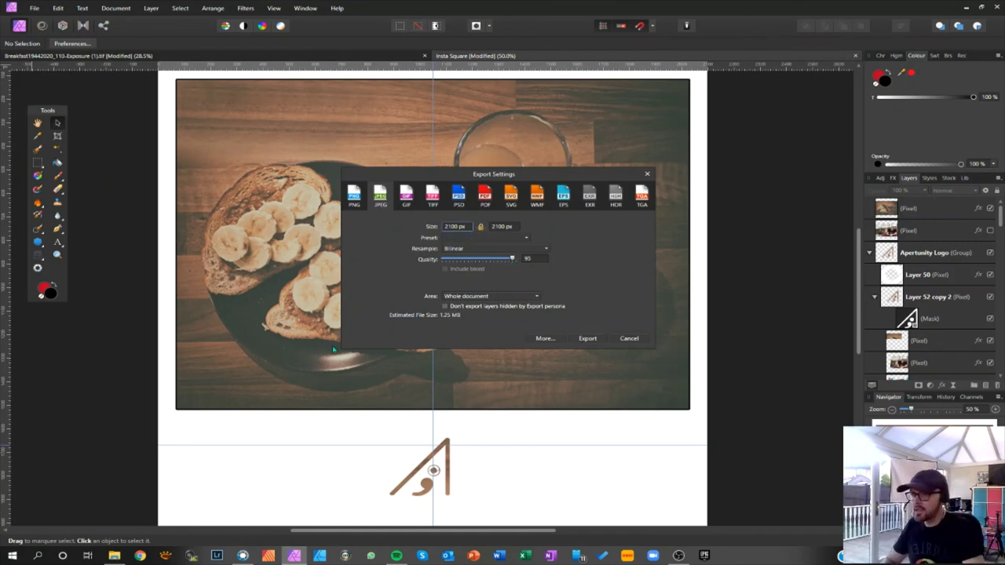
click(590, 340)
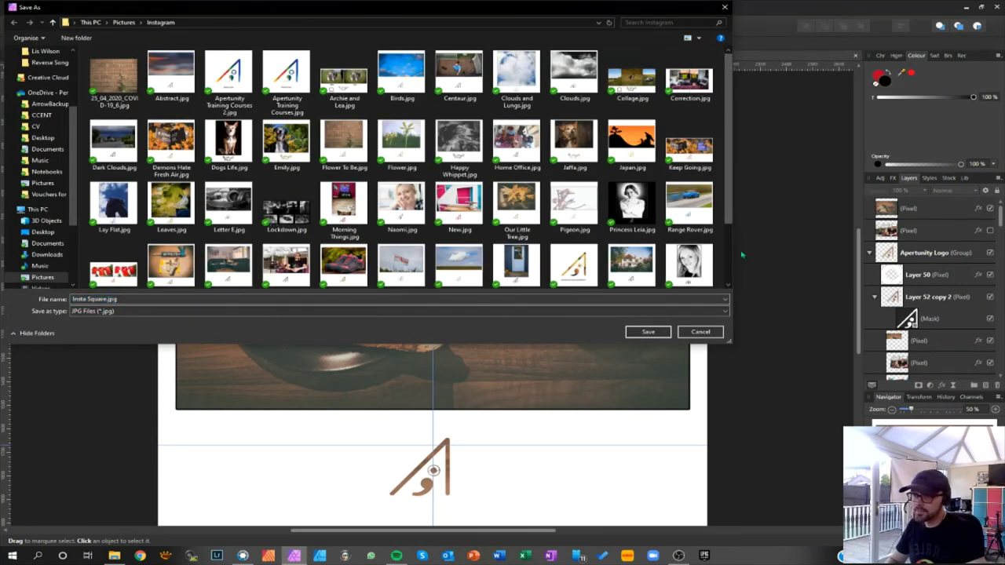
scroll(729, 251, down, 2)
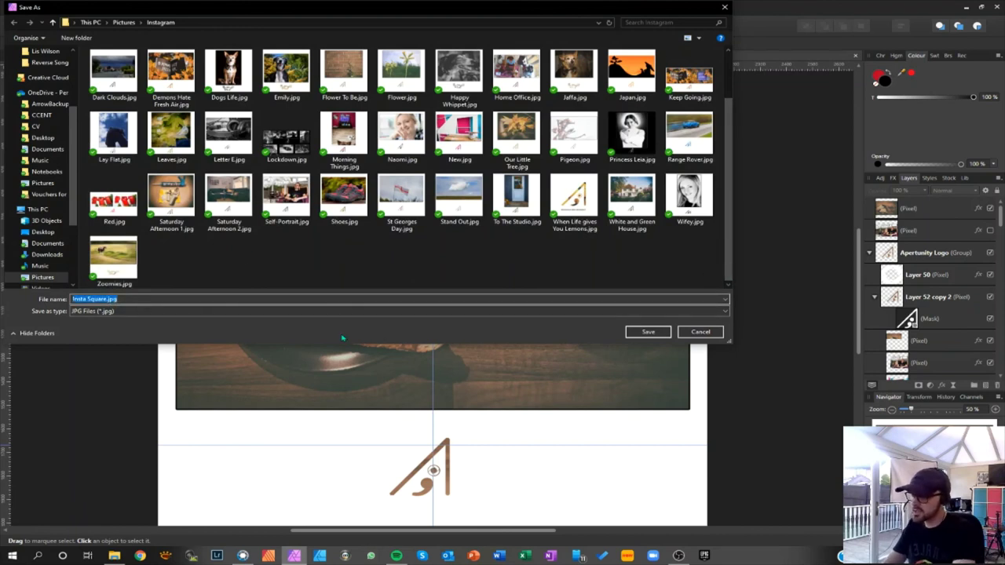
text(Bree)
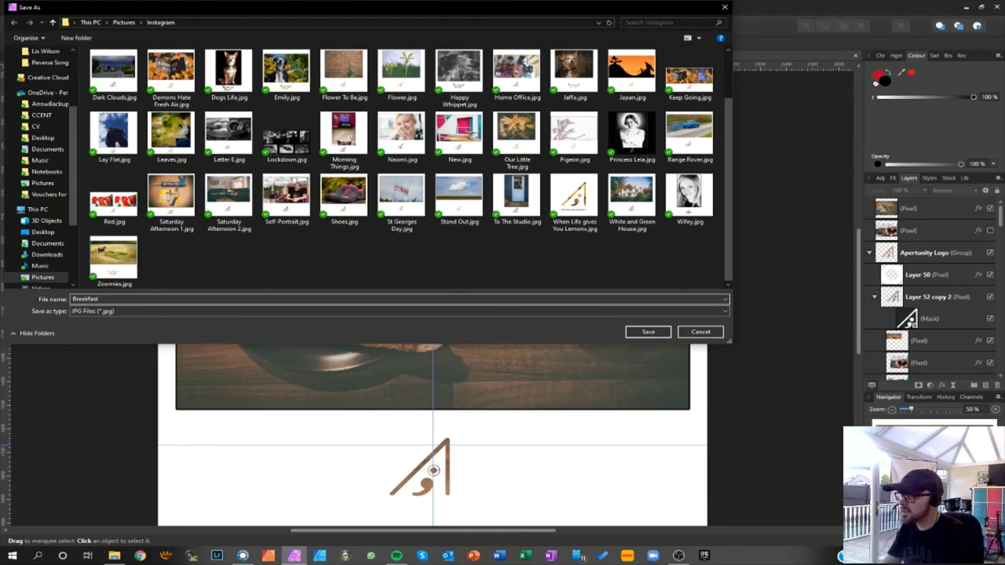
key(Return)
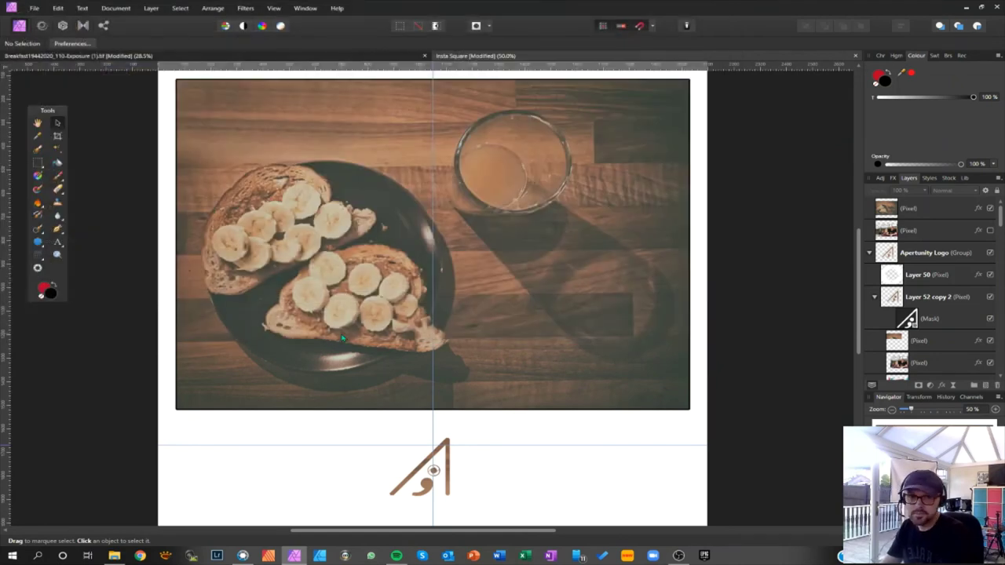